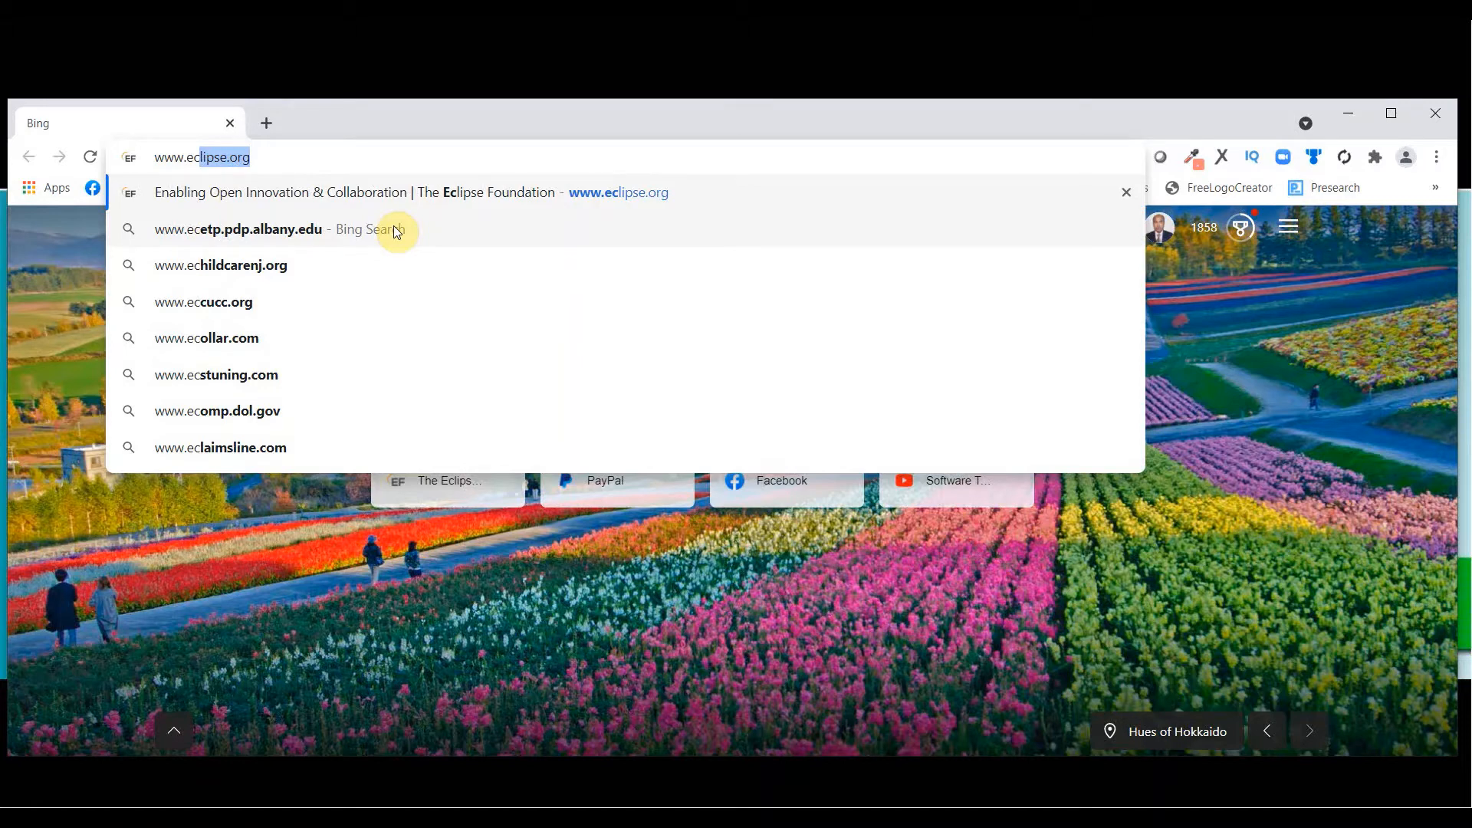
key("Return")
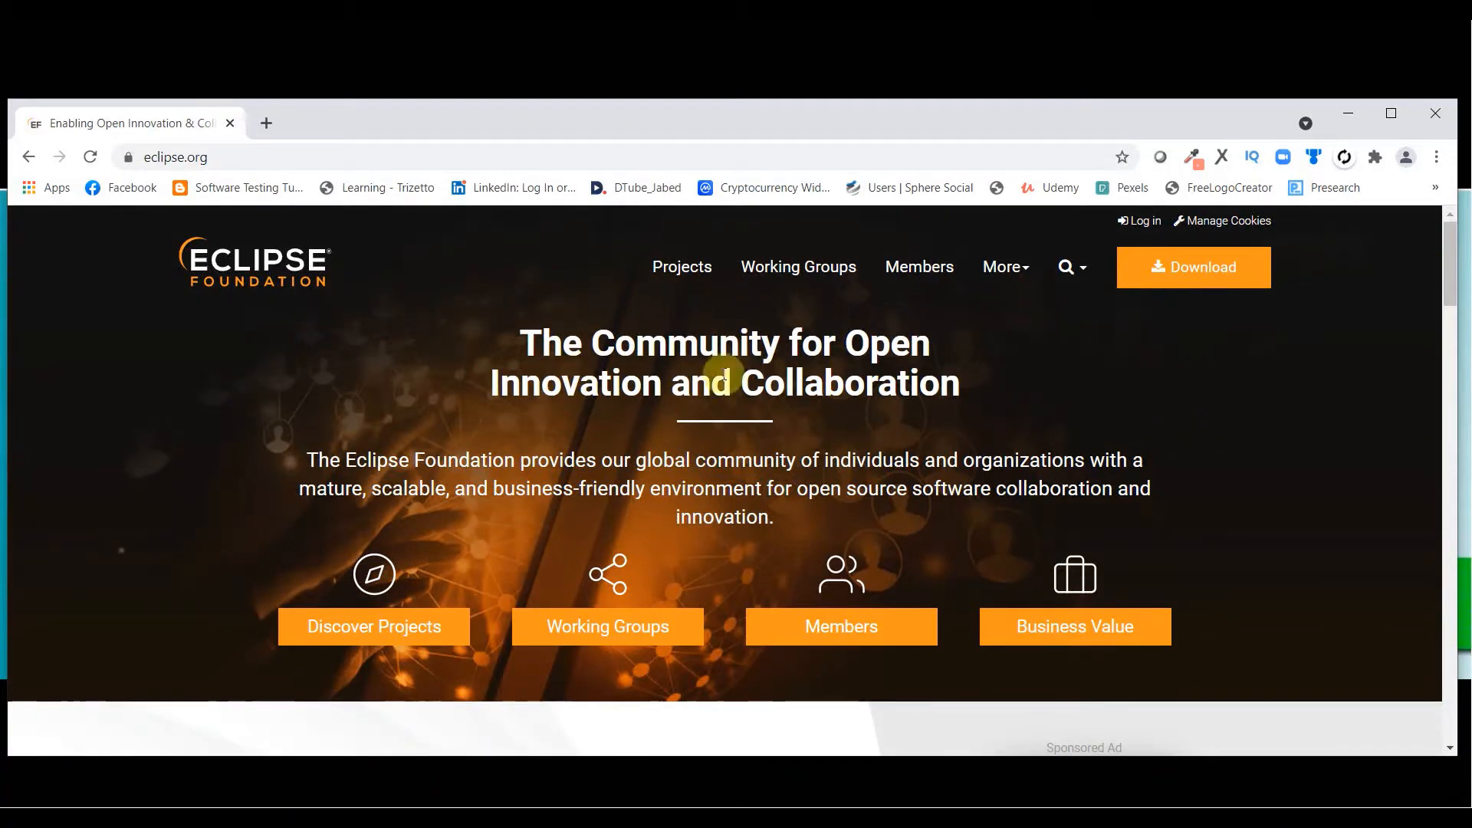
left_click(1181, 277)
scroll(790, 430, "down", 1)
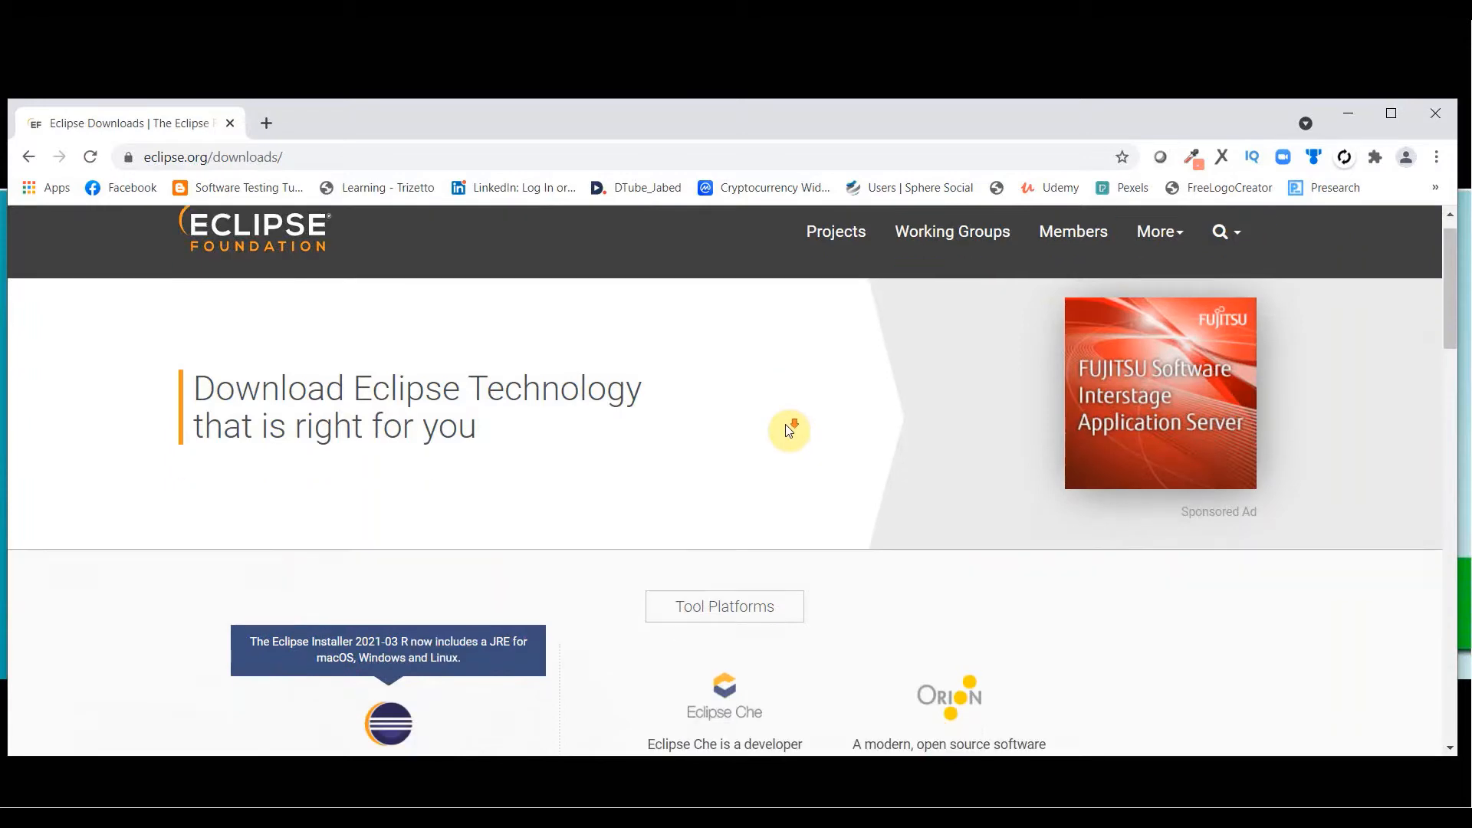
scroll(790, 430, "down", 5)
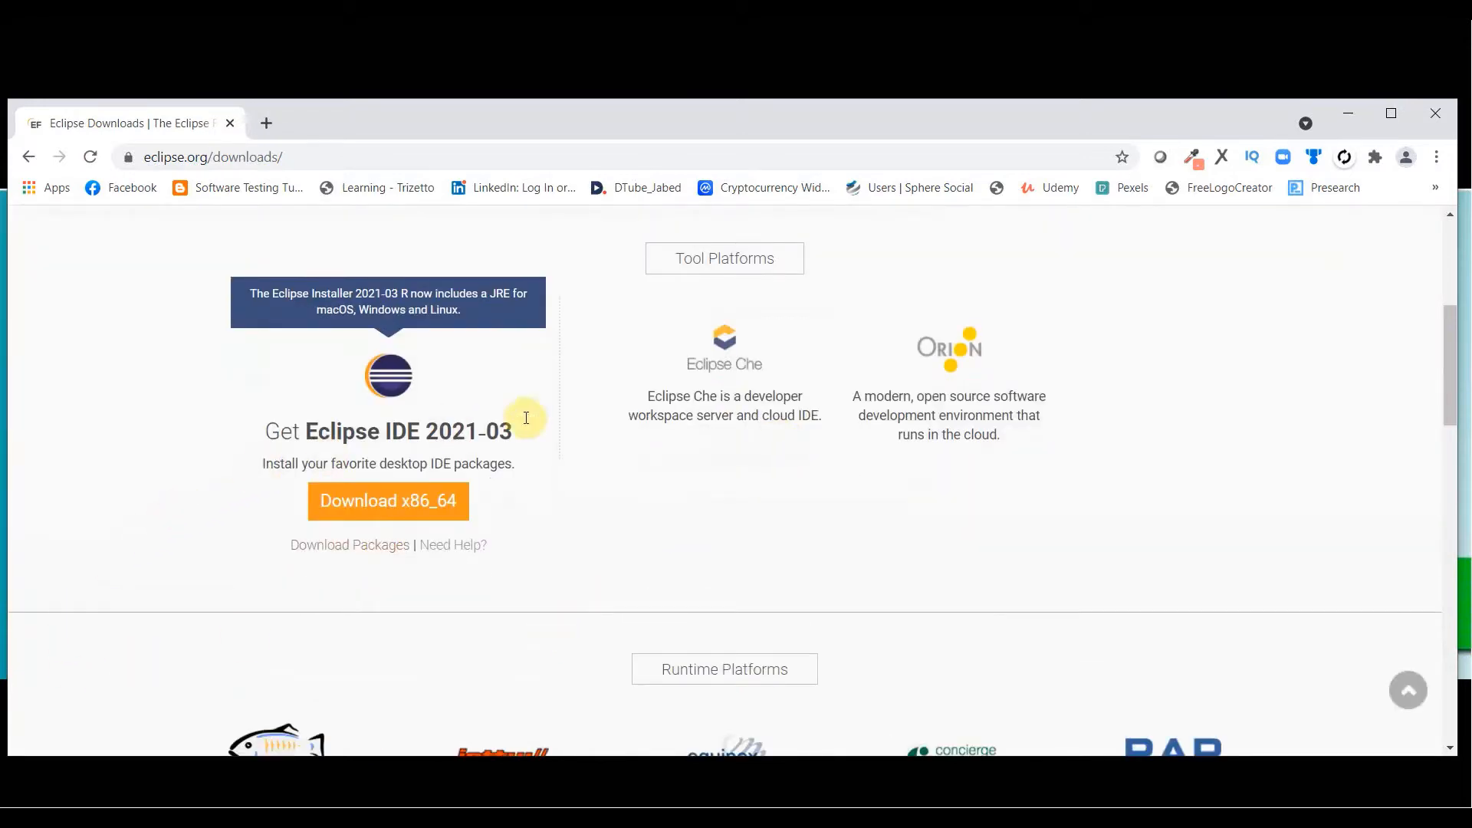
left_click(367, 551)
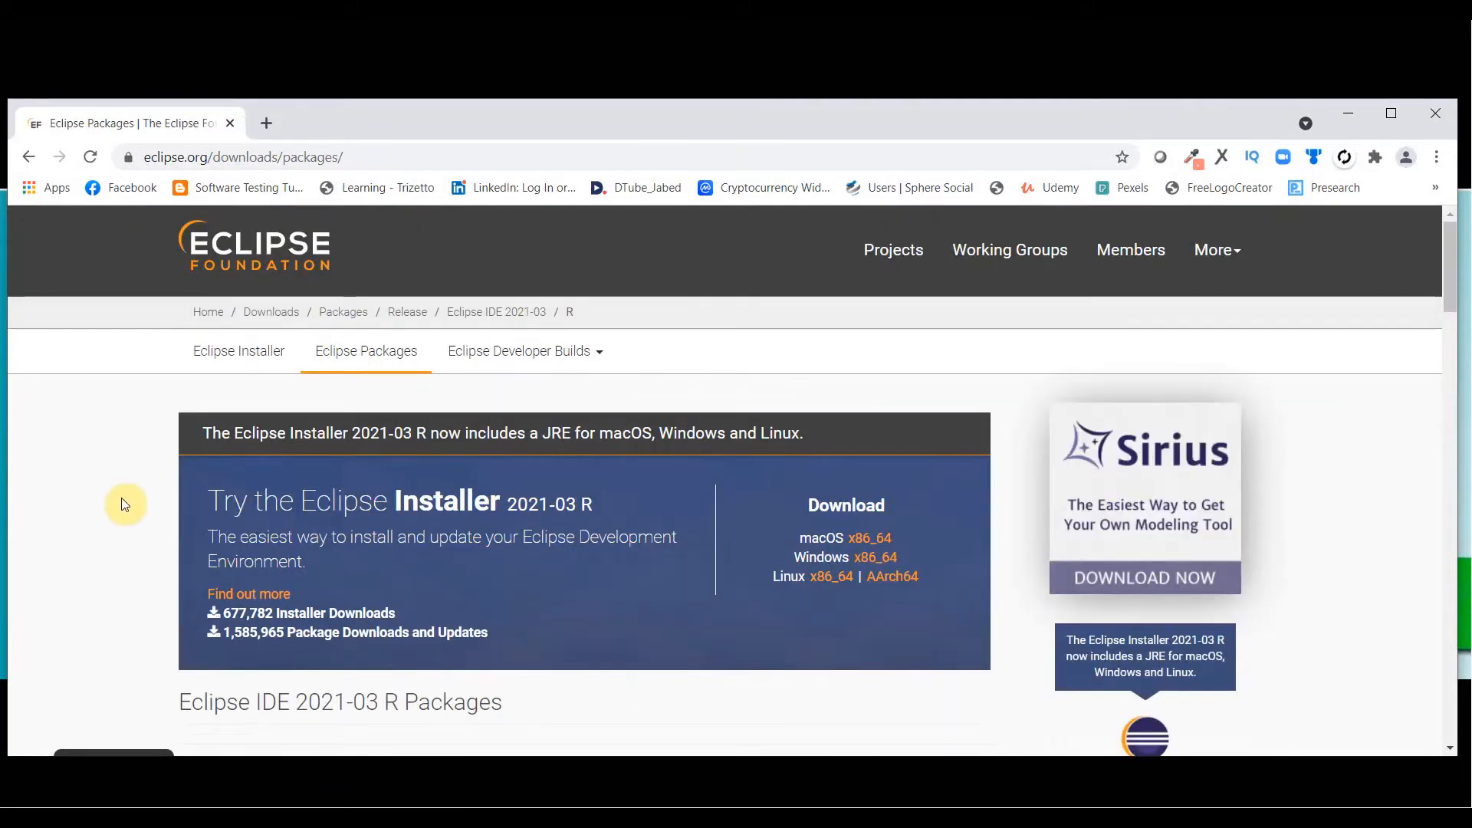
Review the available packages and download the Windows x86_64 zip of Eclipse IDE for Java Developers
scroll(121, 497, "down", 3)
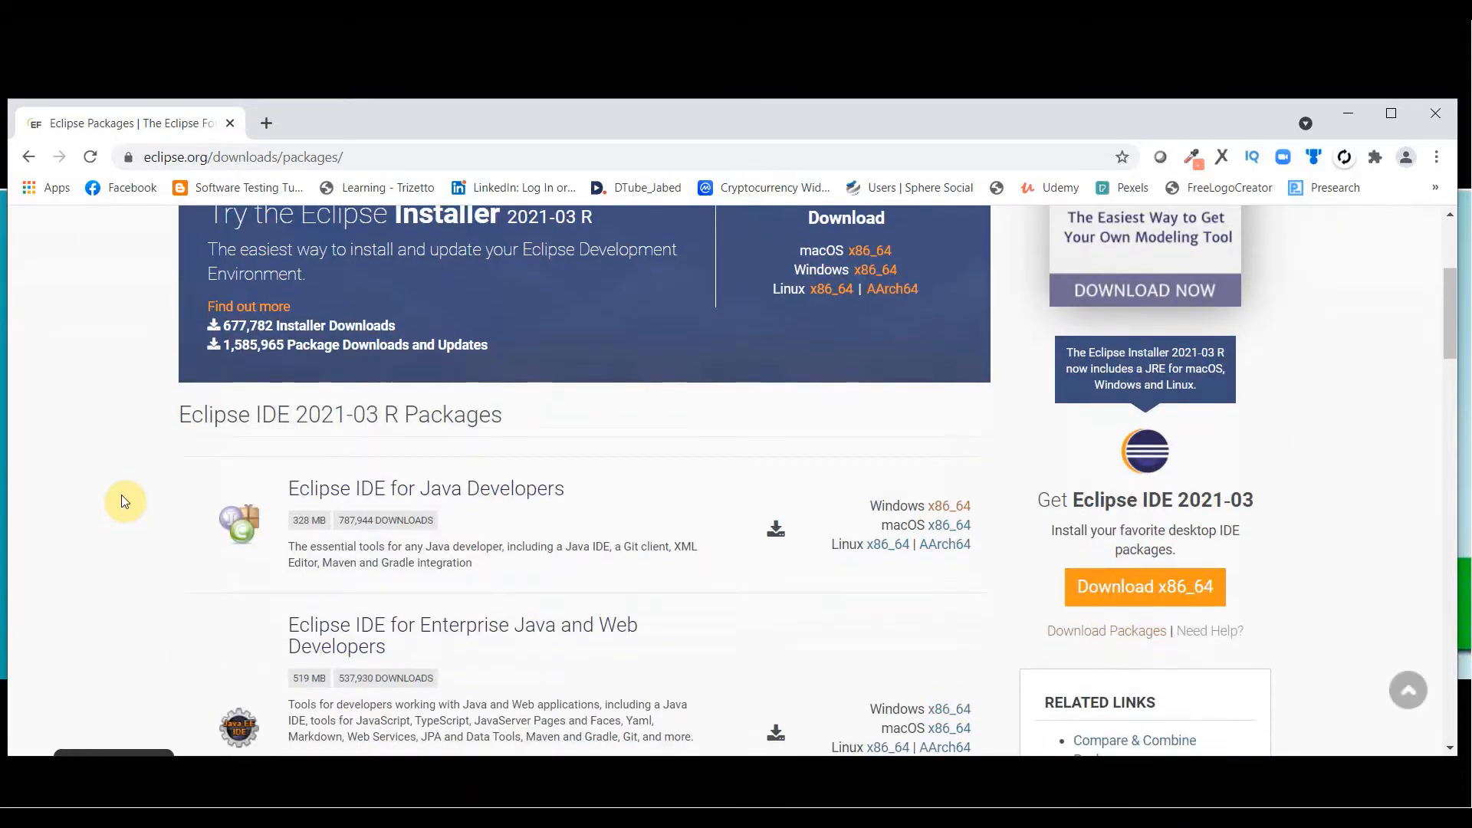
scroll(122, 495, "down", 3)
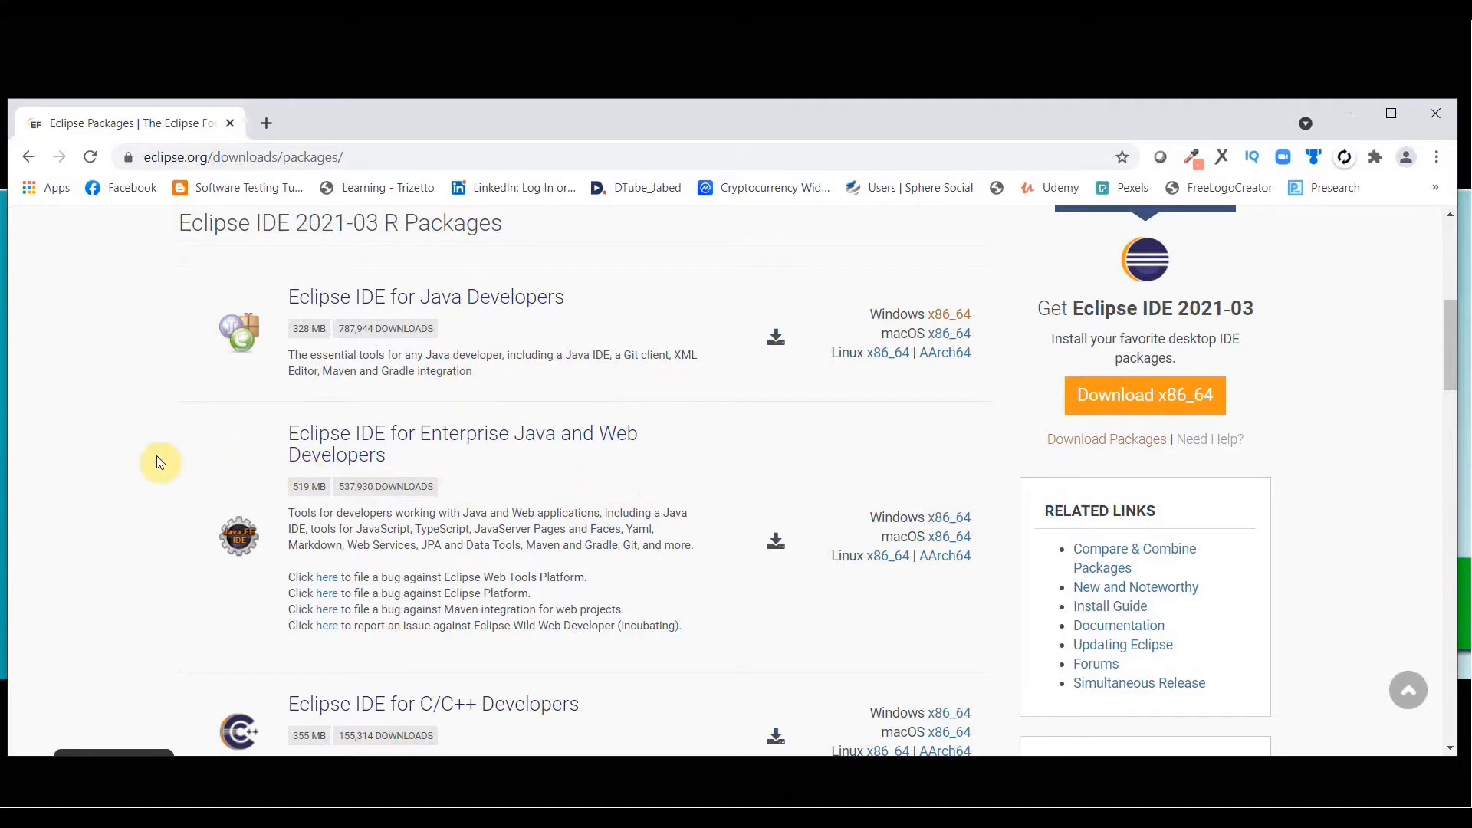
scroll(156, 454, "down", 3)
scroll(136, 479, "down", 4)
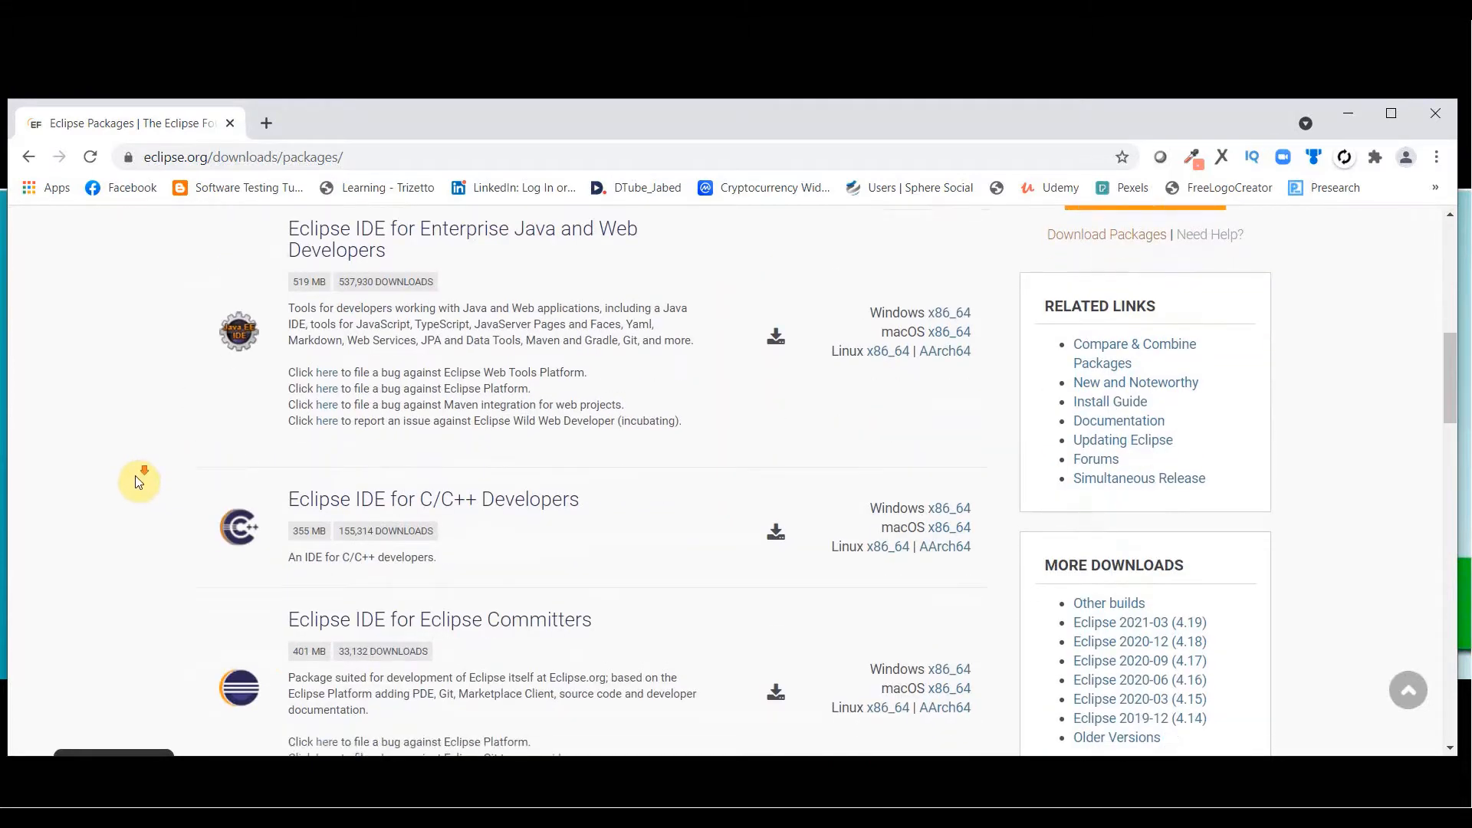
scroll(137, 485, "down", 5)
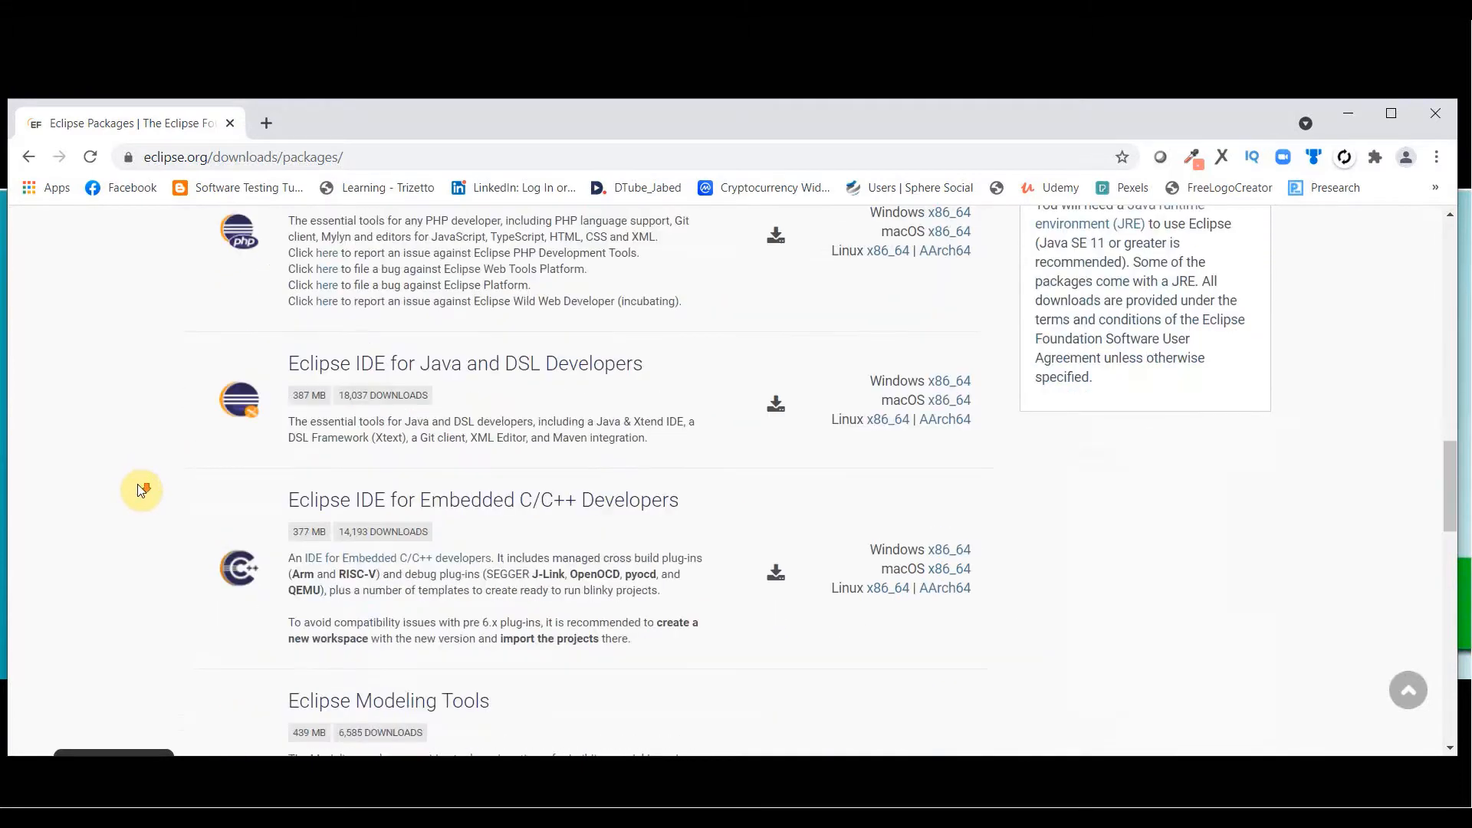
scroll(139, 488, "up", 15)
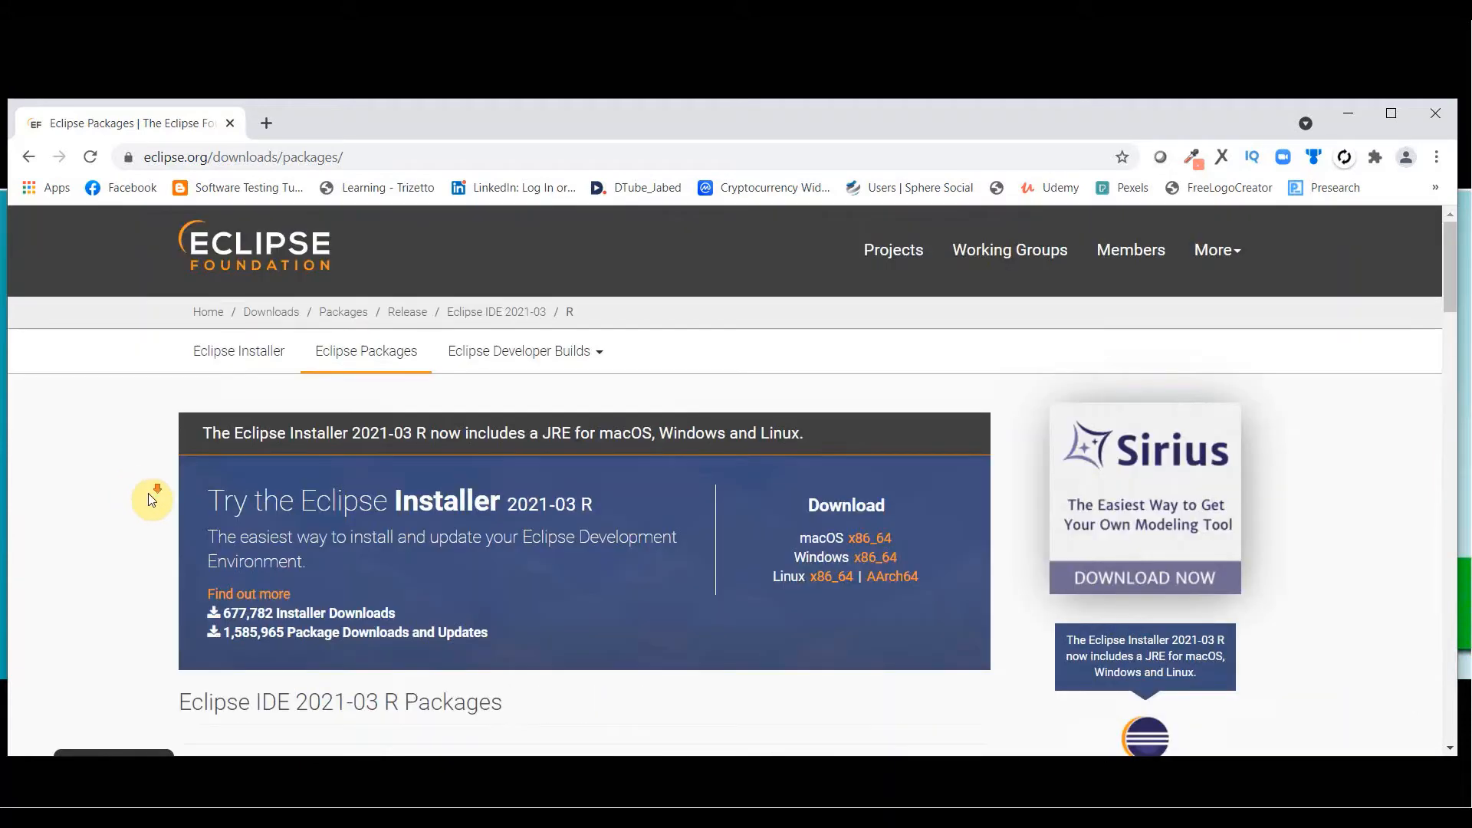
scroll(149, 494, "down", 4)
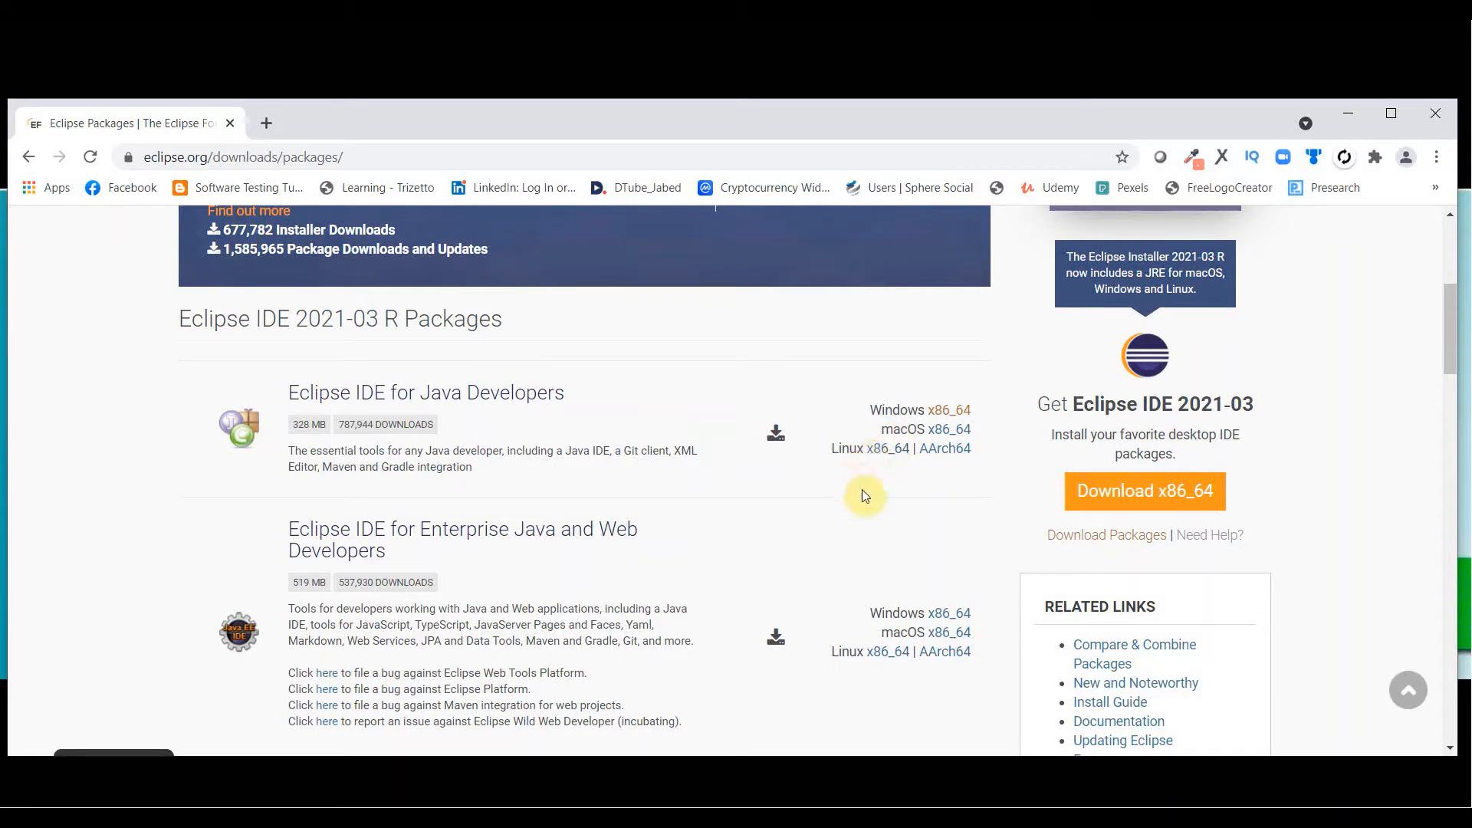
left_click(948, 415)
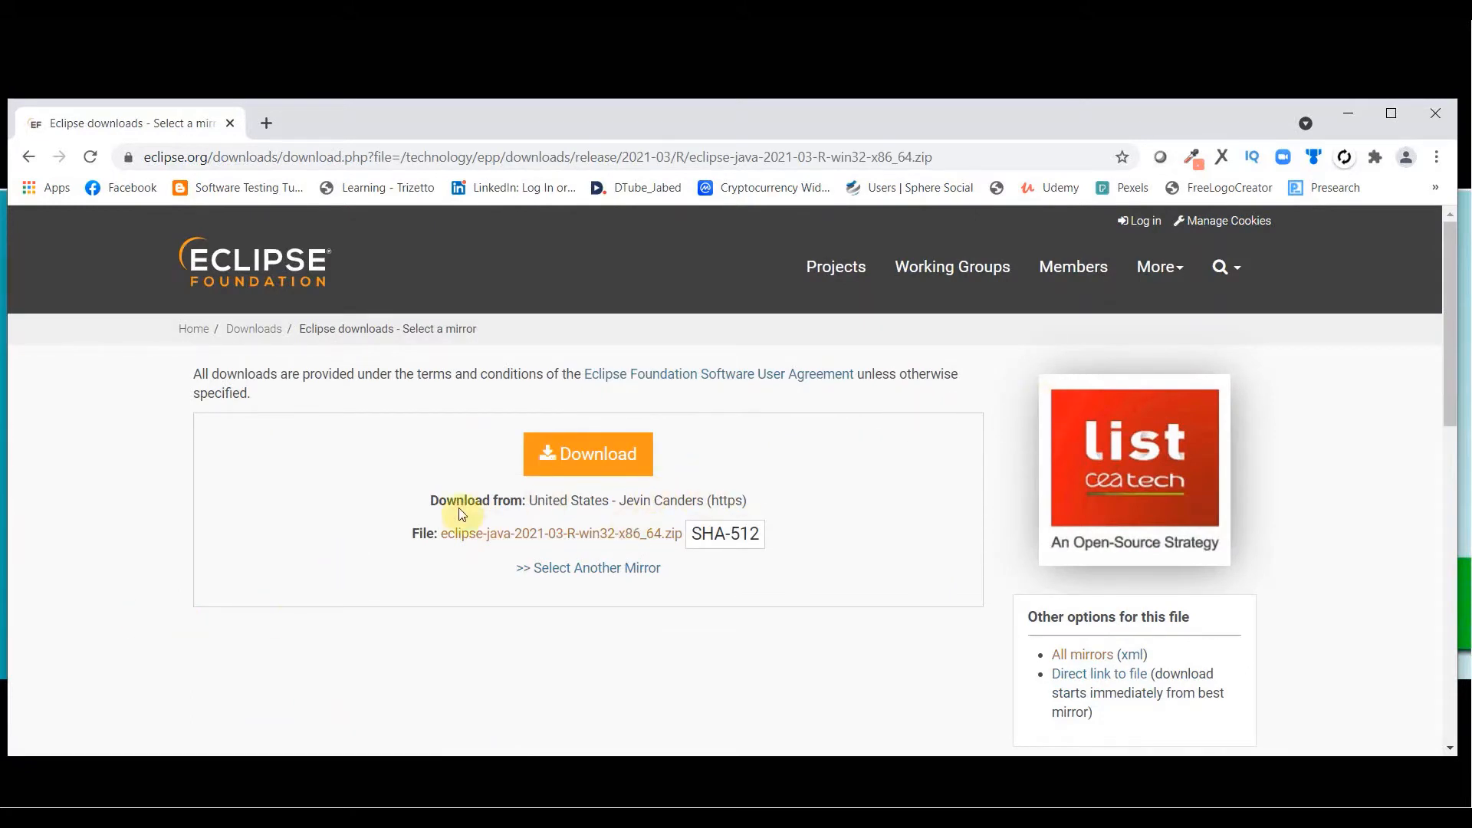
left_click(588, 458)
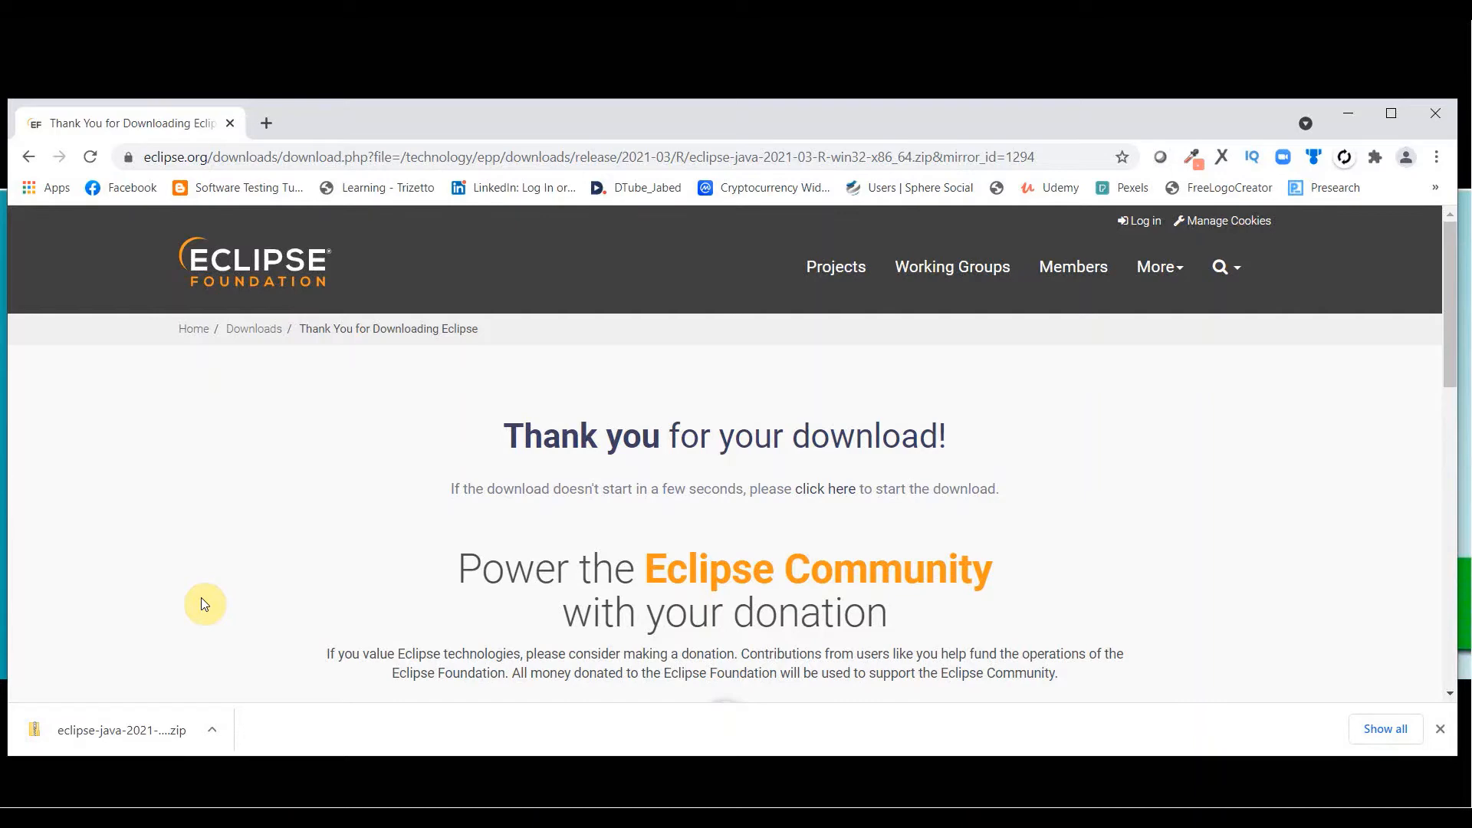
In File Explorer, extract eclipse-java-2021-03-R-win32-x86_64.zip from the Downloads folder to its suggested destination
key("super+e")
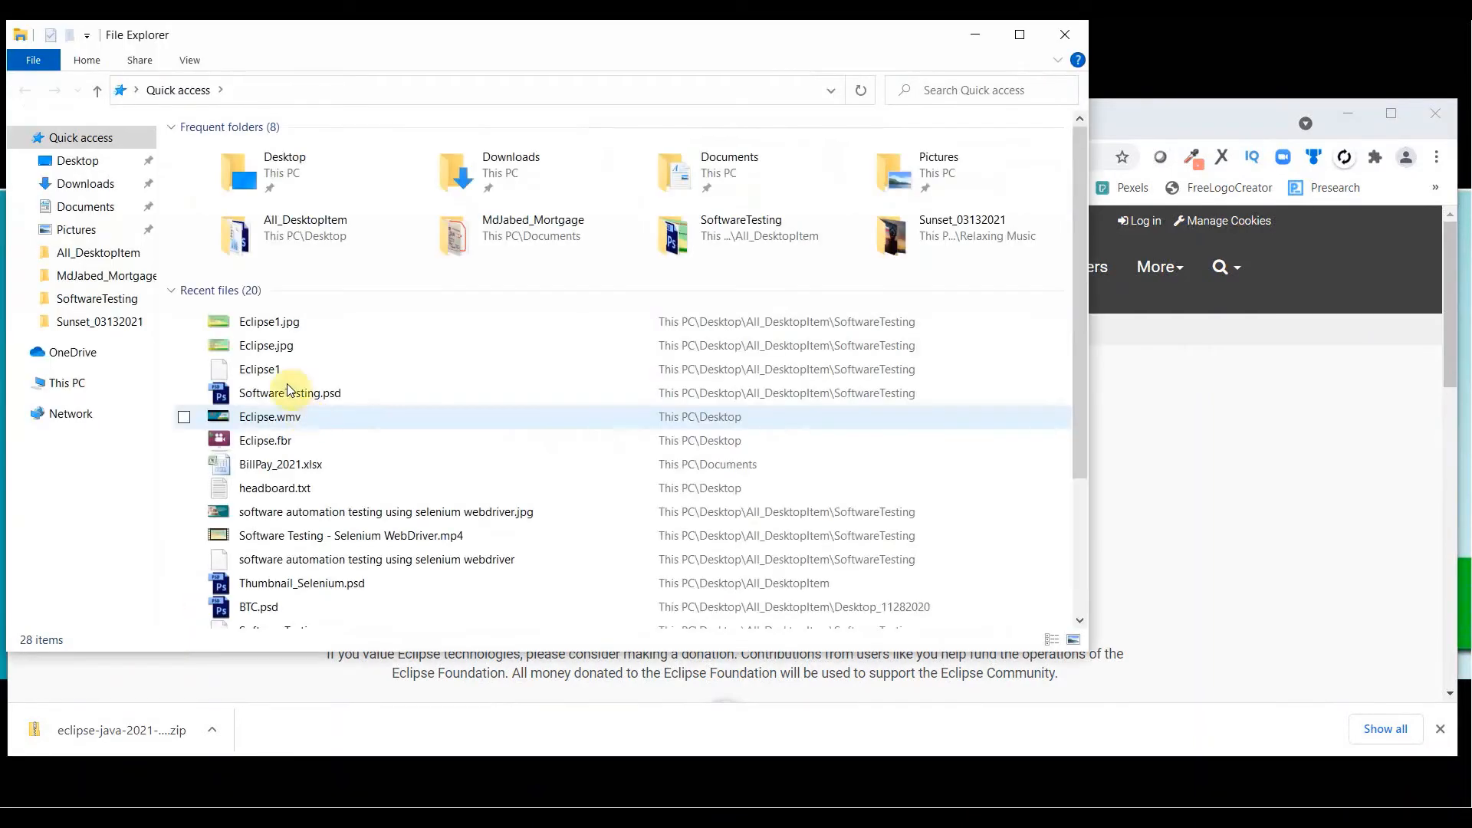
left_click(86, 186)
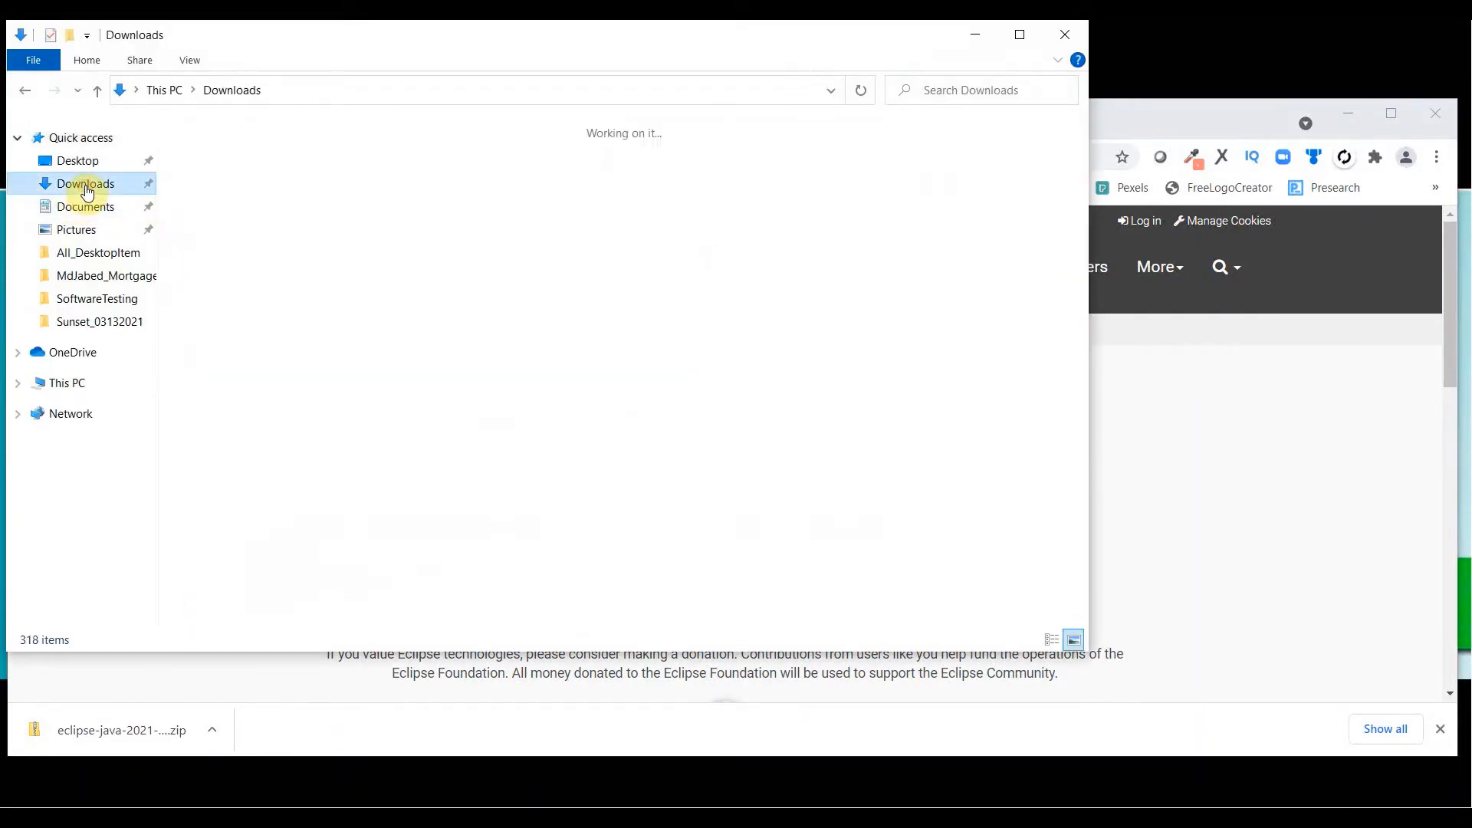
left_click(209, 213)
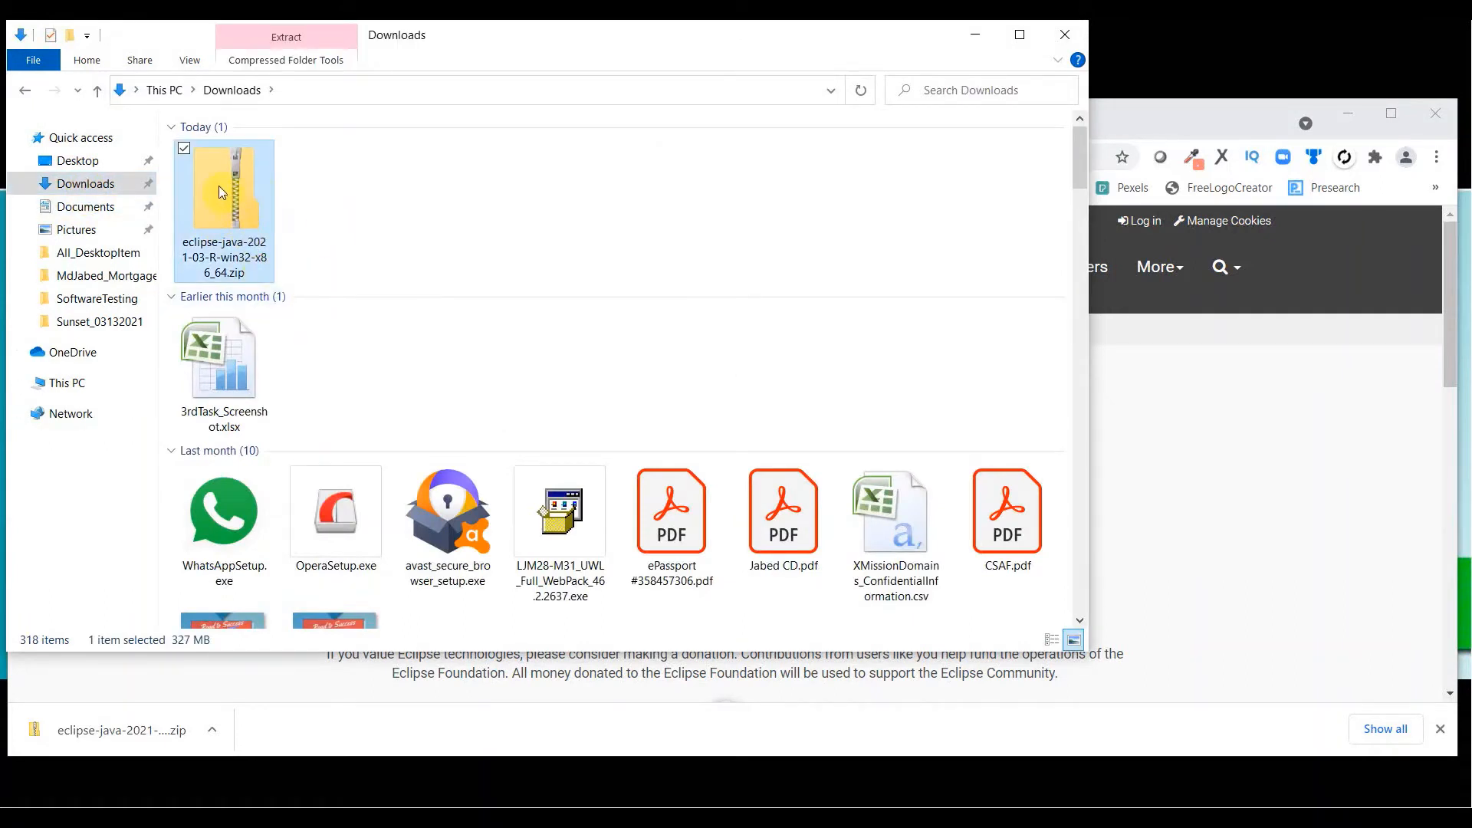
right_click(219, 183)
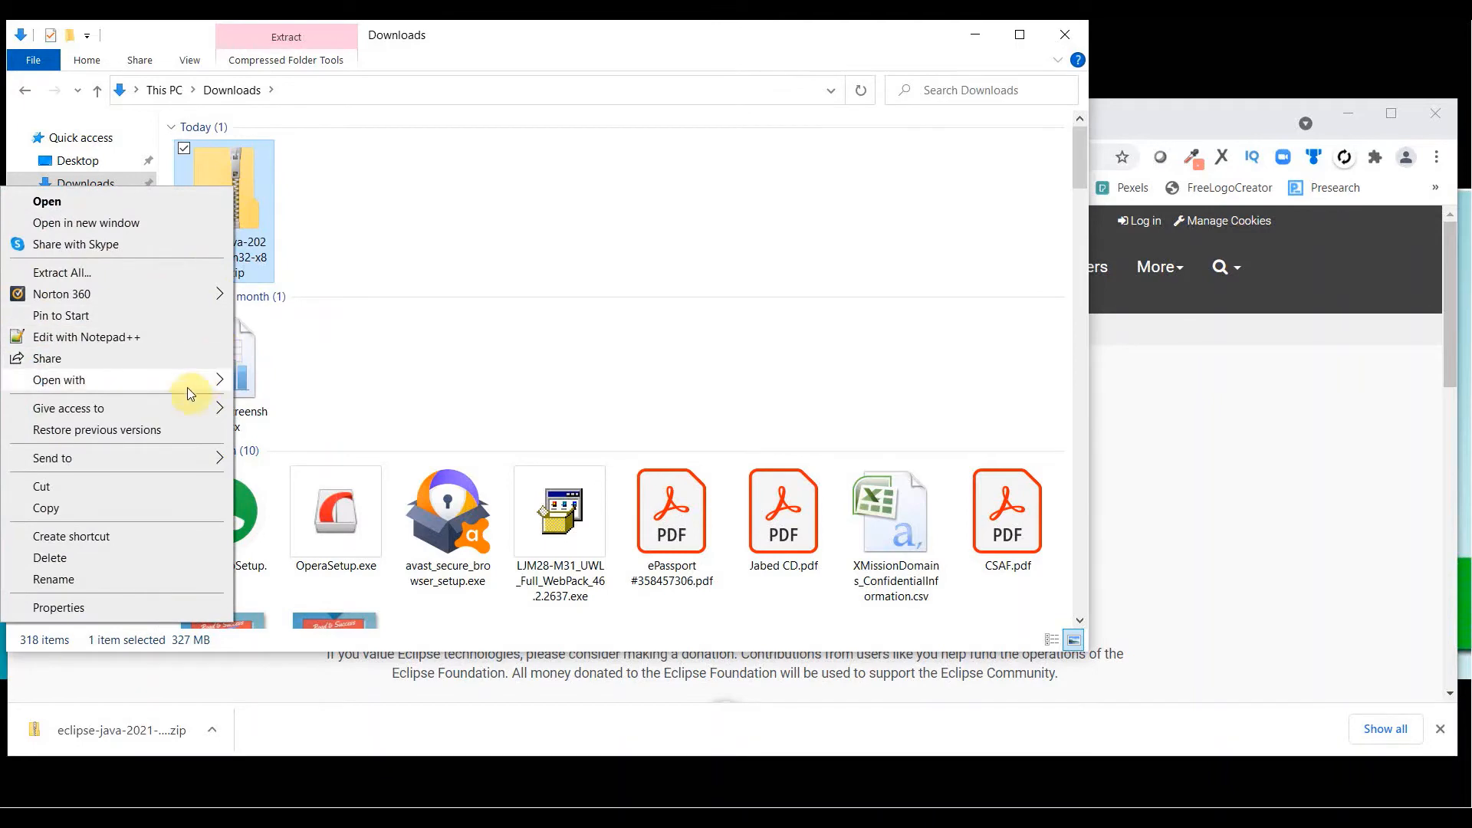
left_click(108, 277)
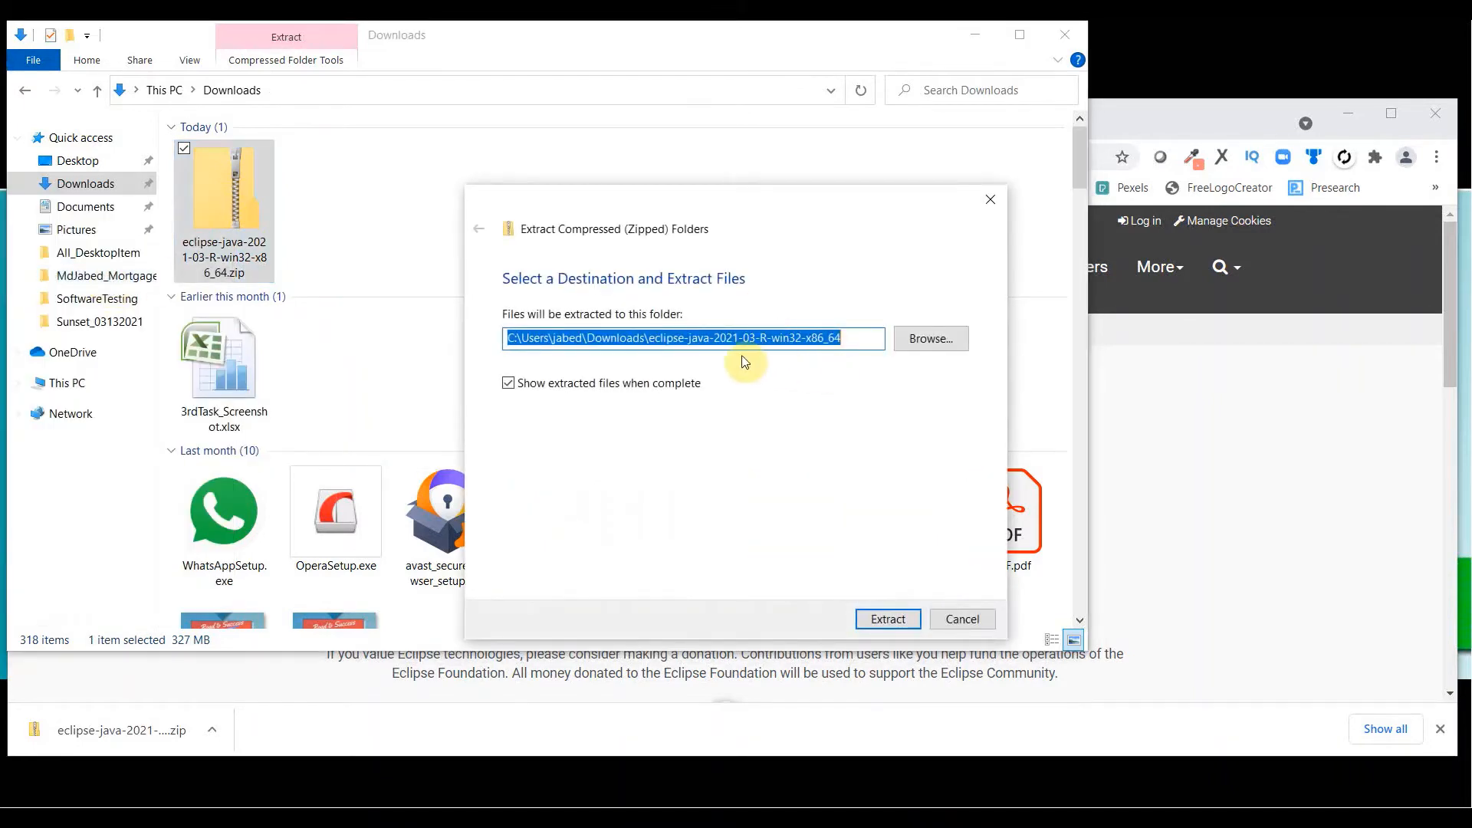
left_click(882, 622)
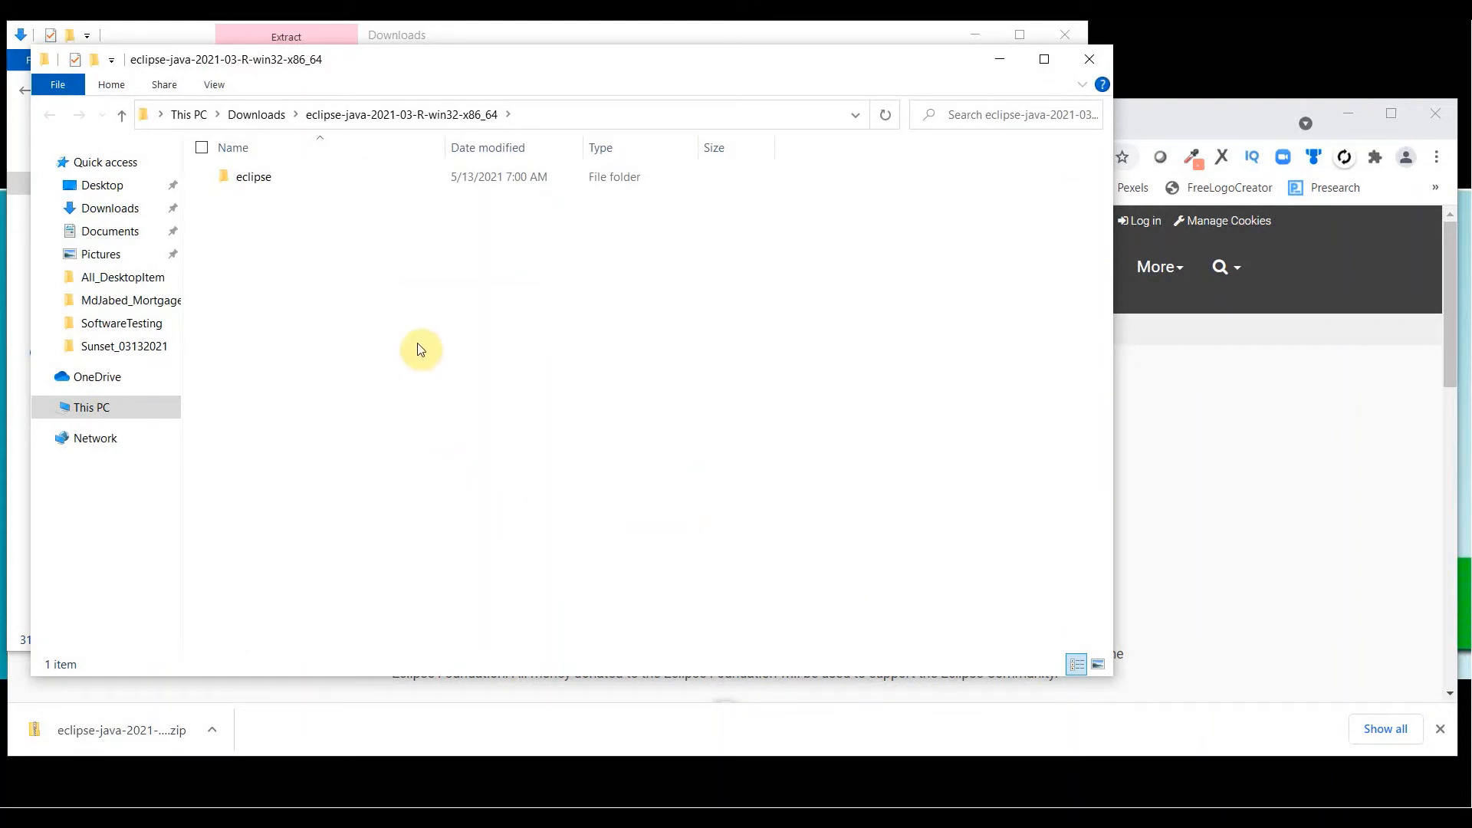
Launch eclipse.exe from the extracted eclipse folder with the default eclipse-workspace directory, and close the Welcome page in the maximized window
double_click(245, 182)
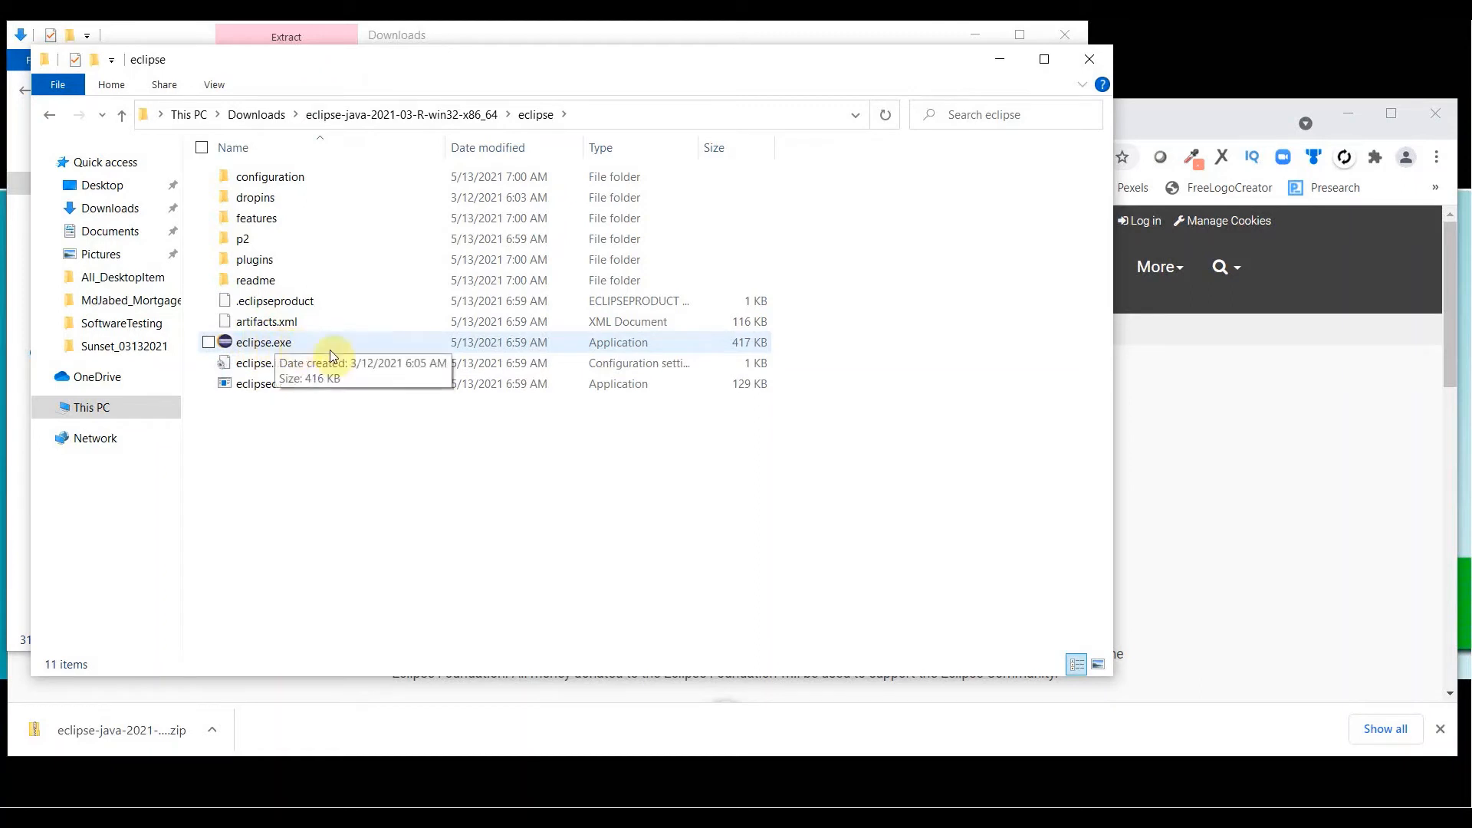
double_click(256, 345)
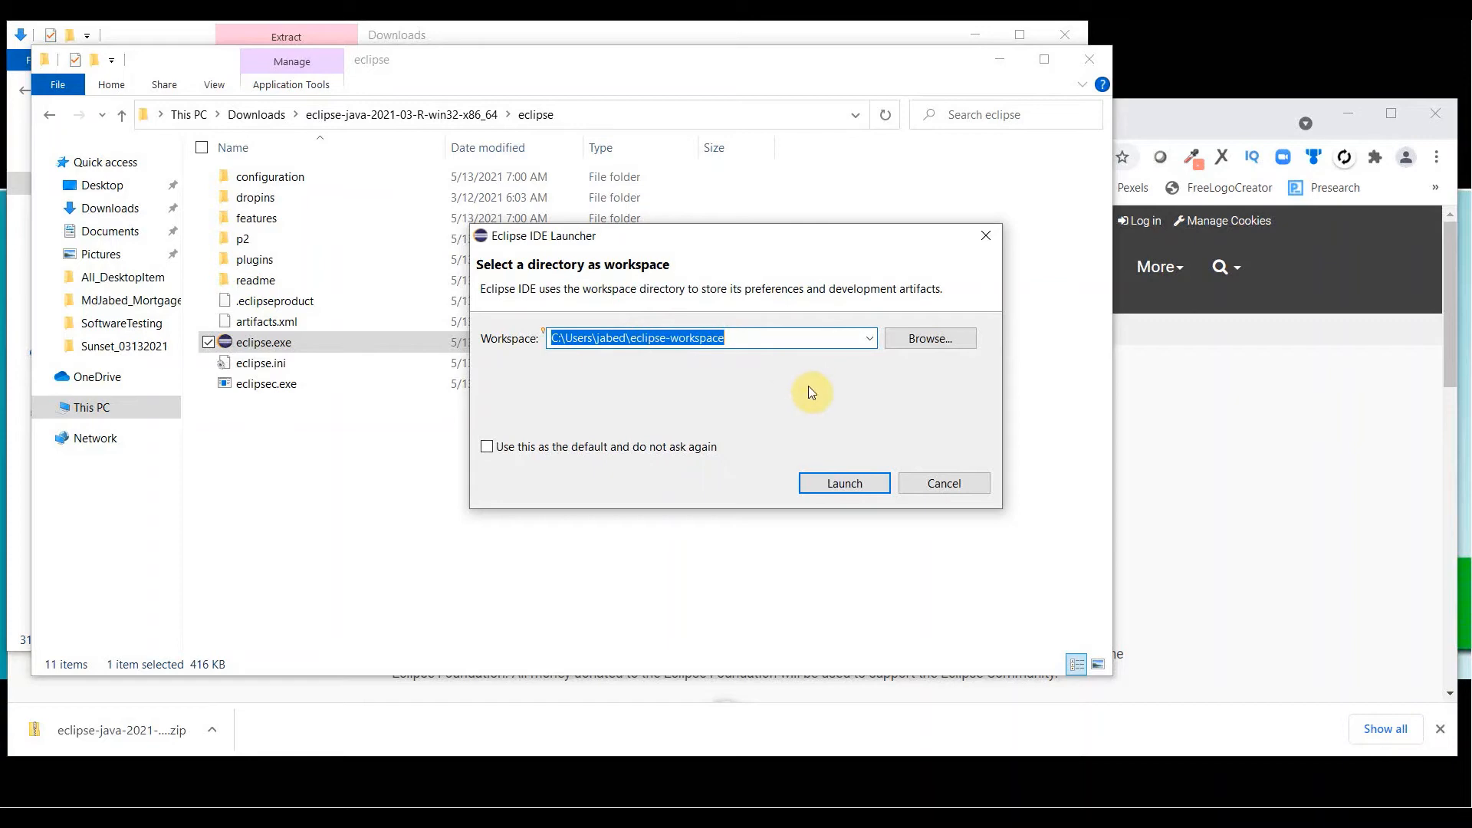
left_click(842, 488)
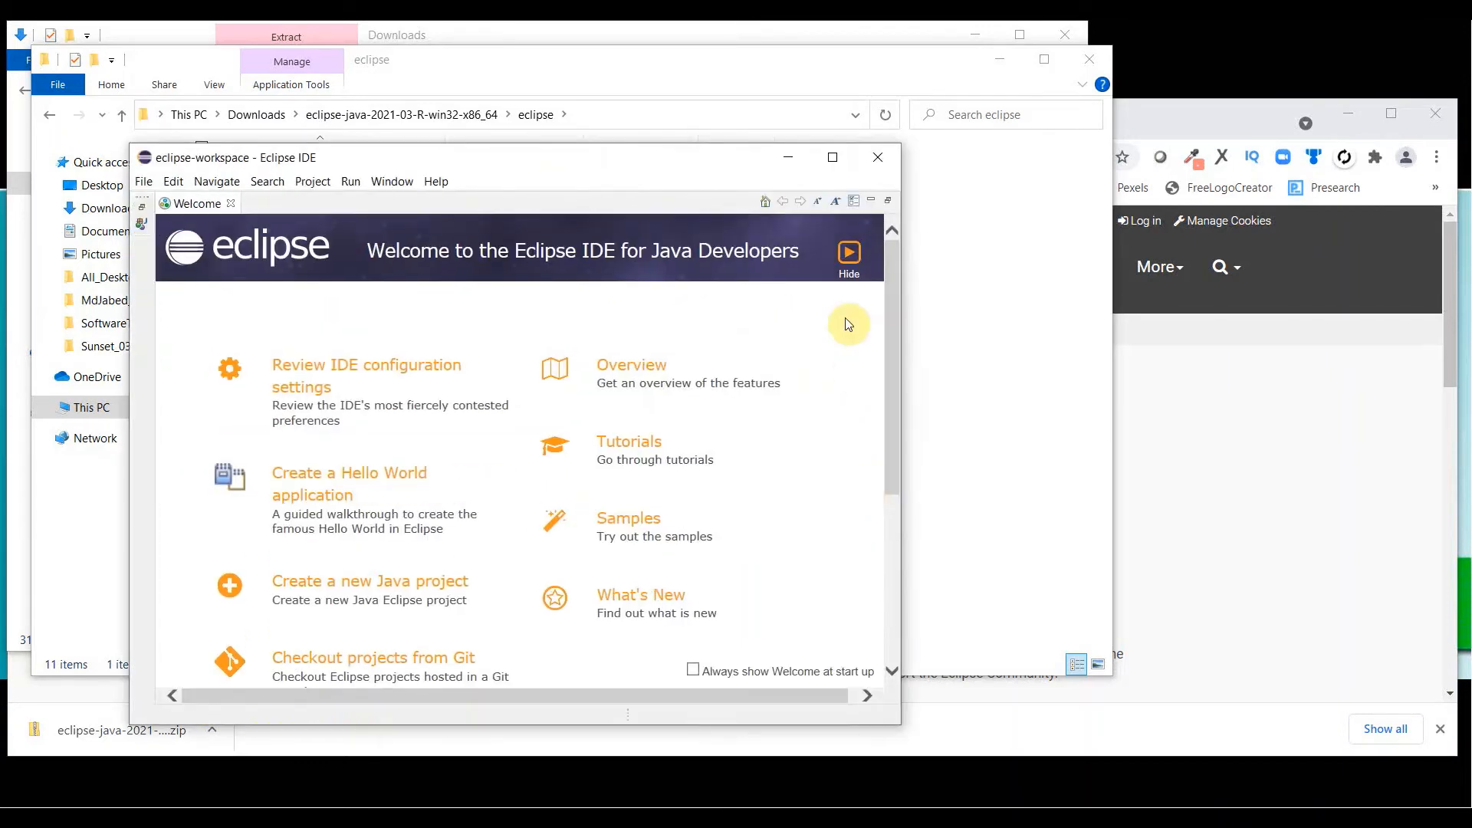
left_click(833, 160)
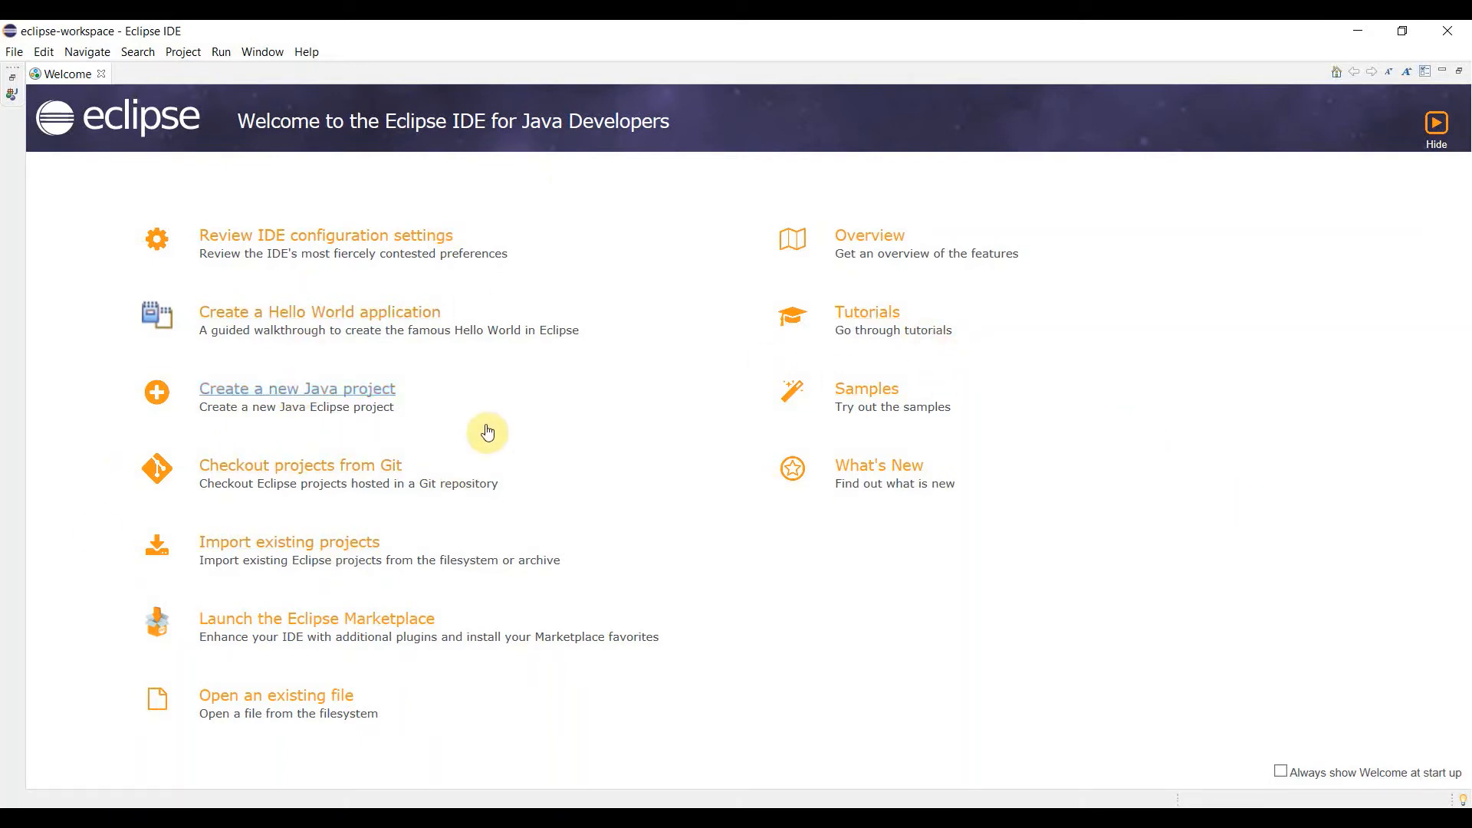
left_click(103, 75)
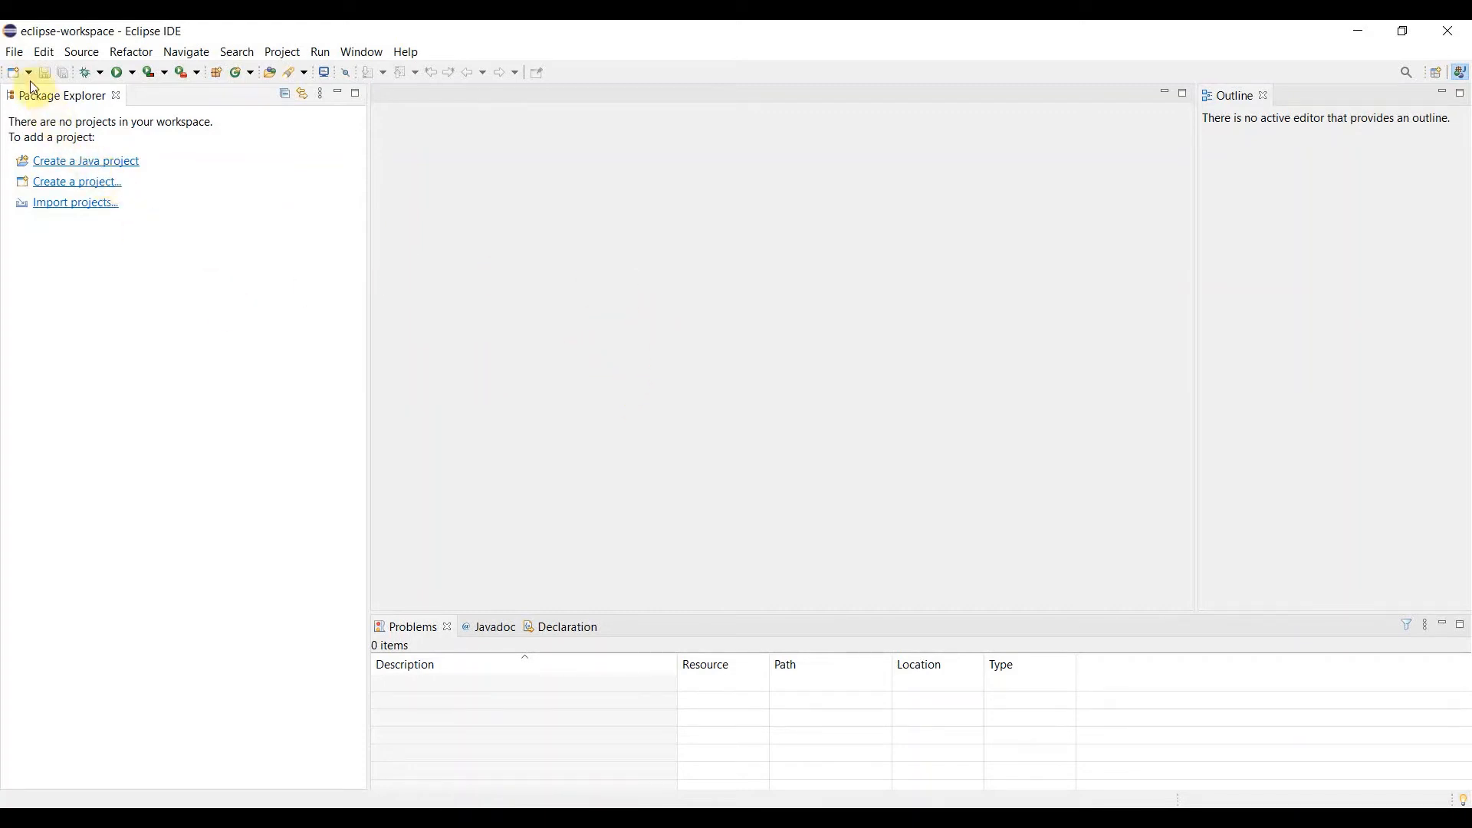
Create a Java project named Project1 with the default settings and without a module-info.java file
left_click(17, 54)
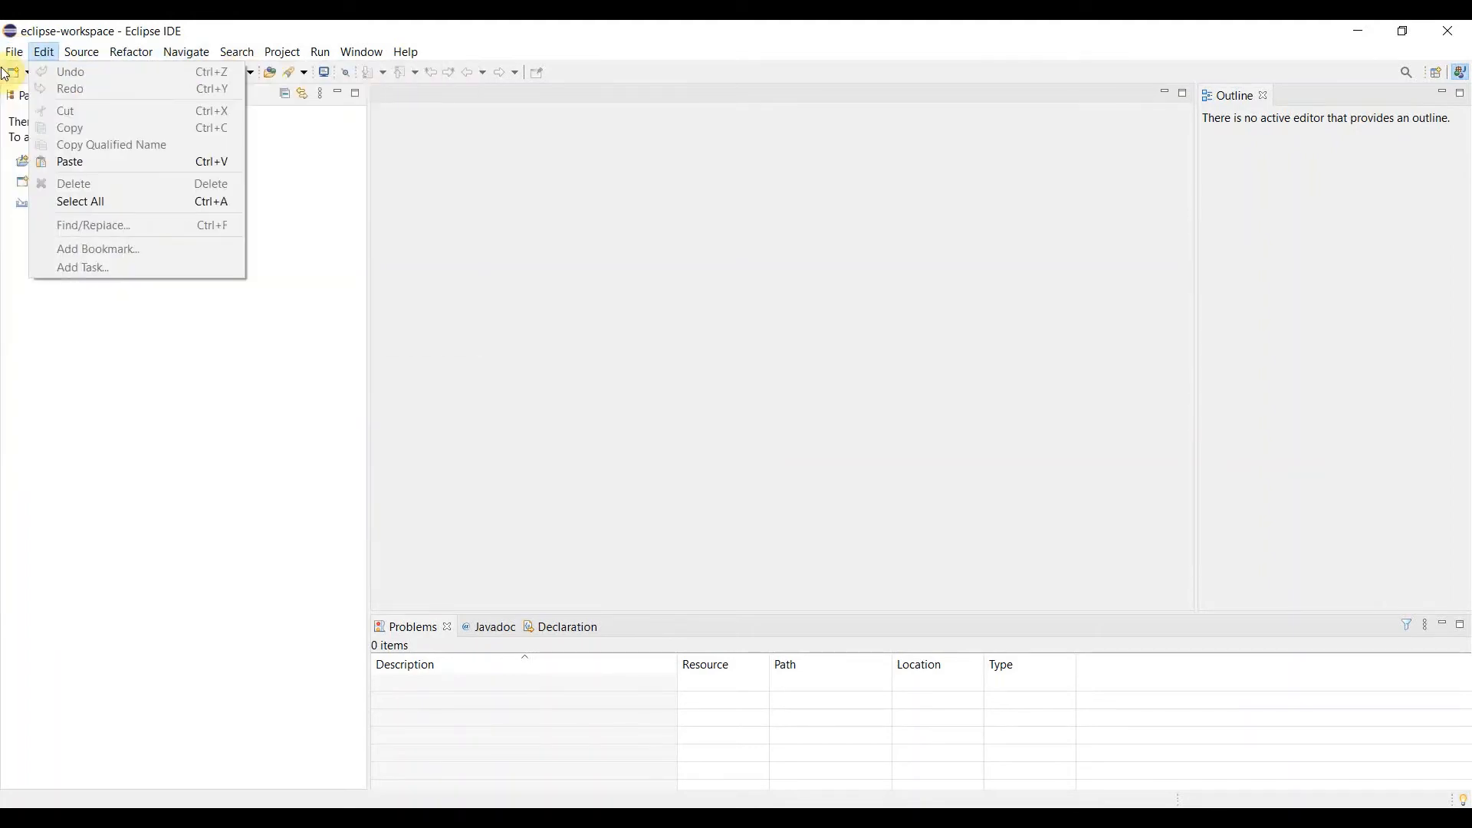
mouse_move(24, 59)
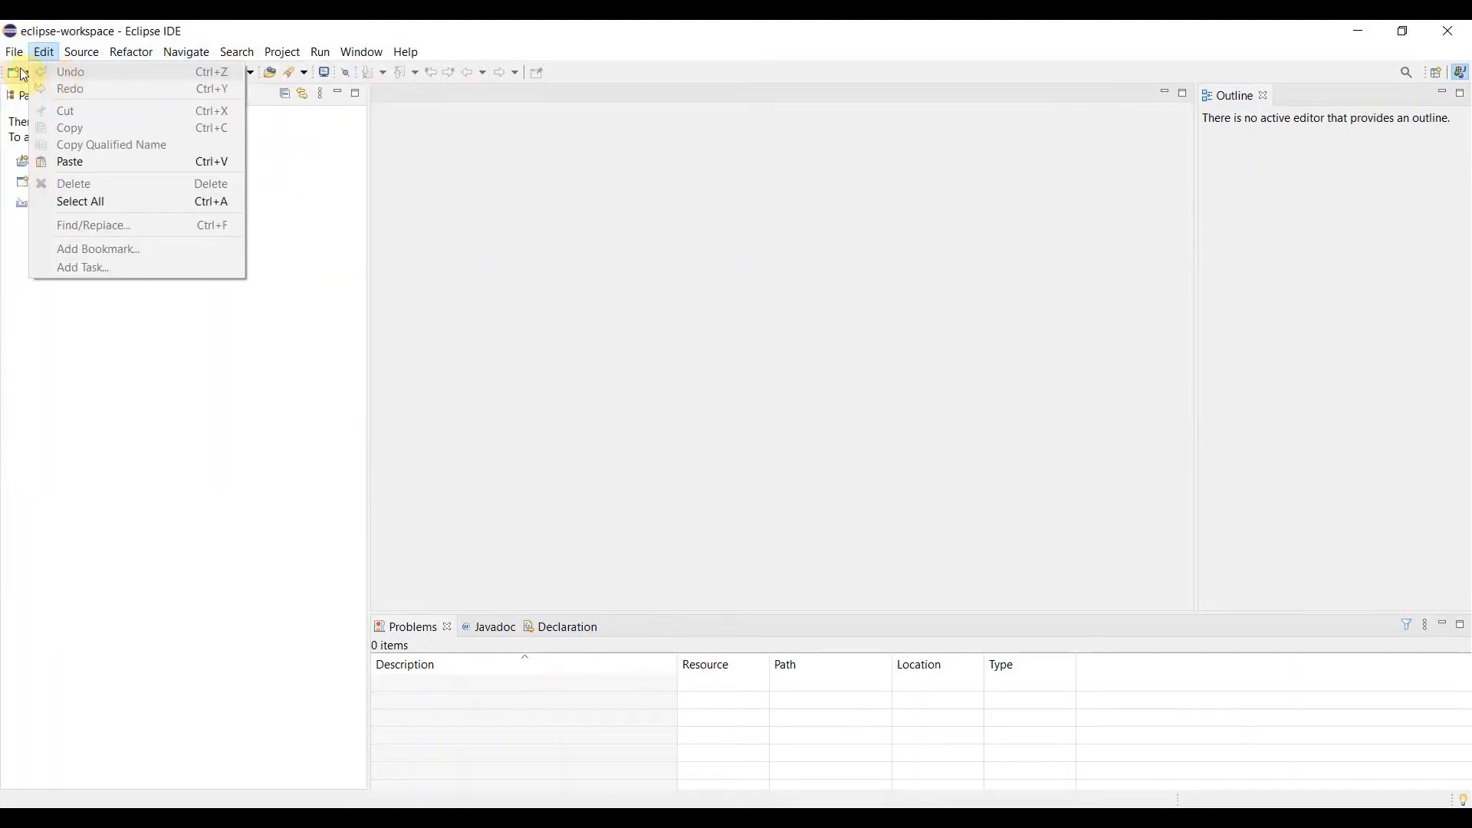
mouse_move(93, 80)
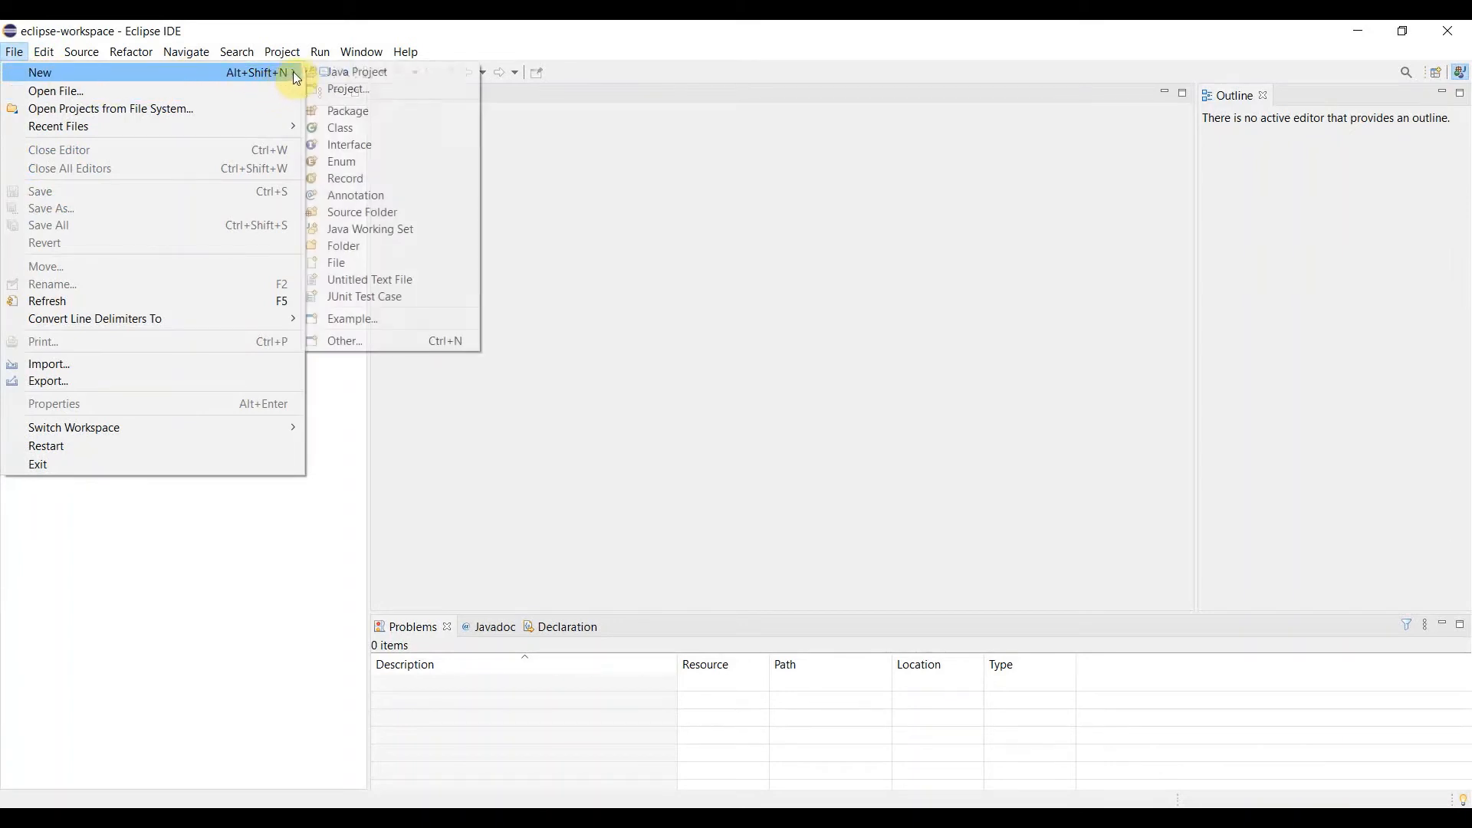
left_click(347, 73)
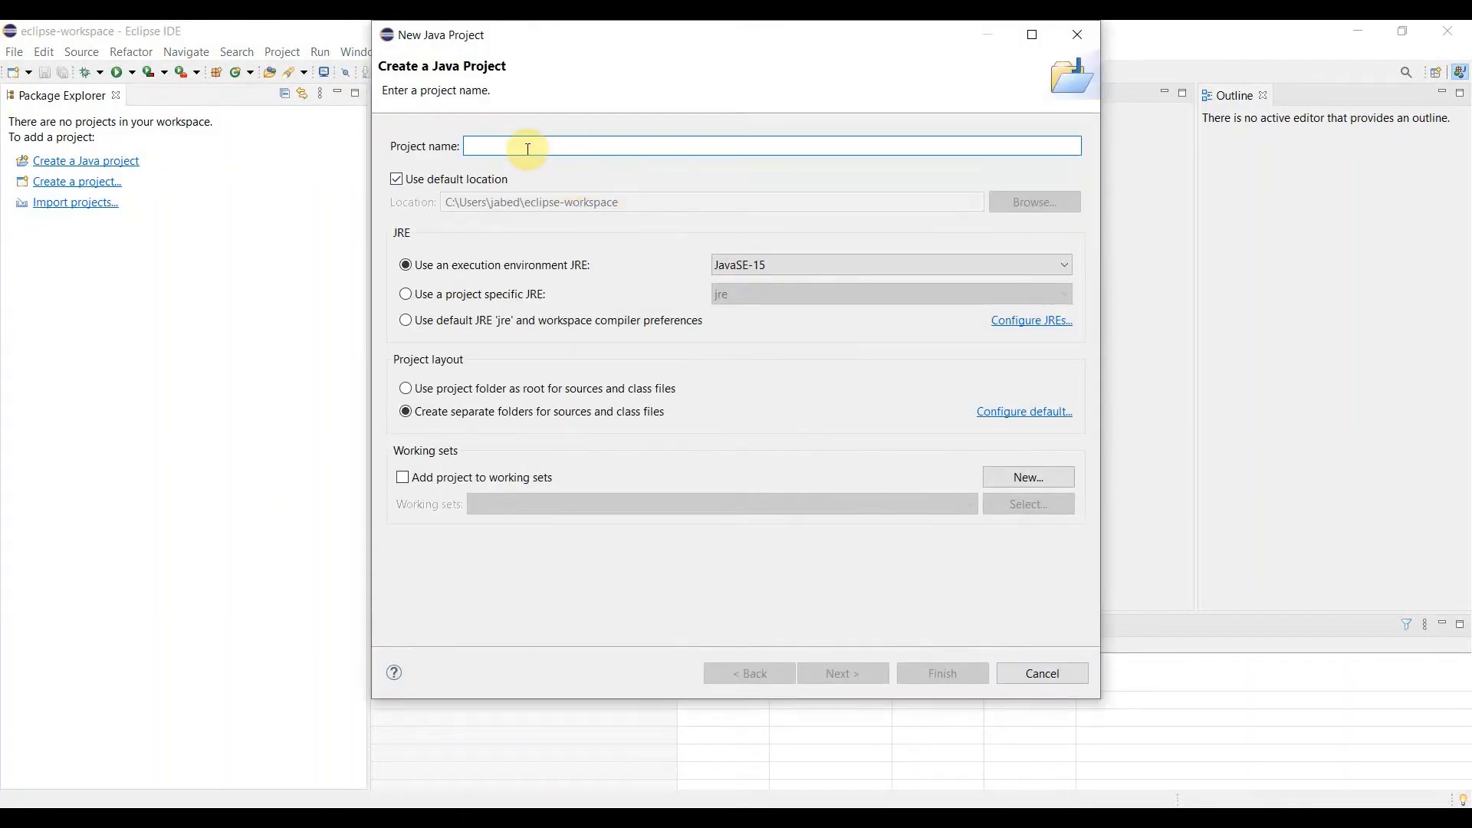
type("Project")
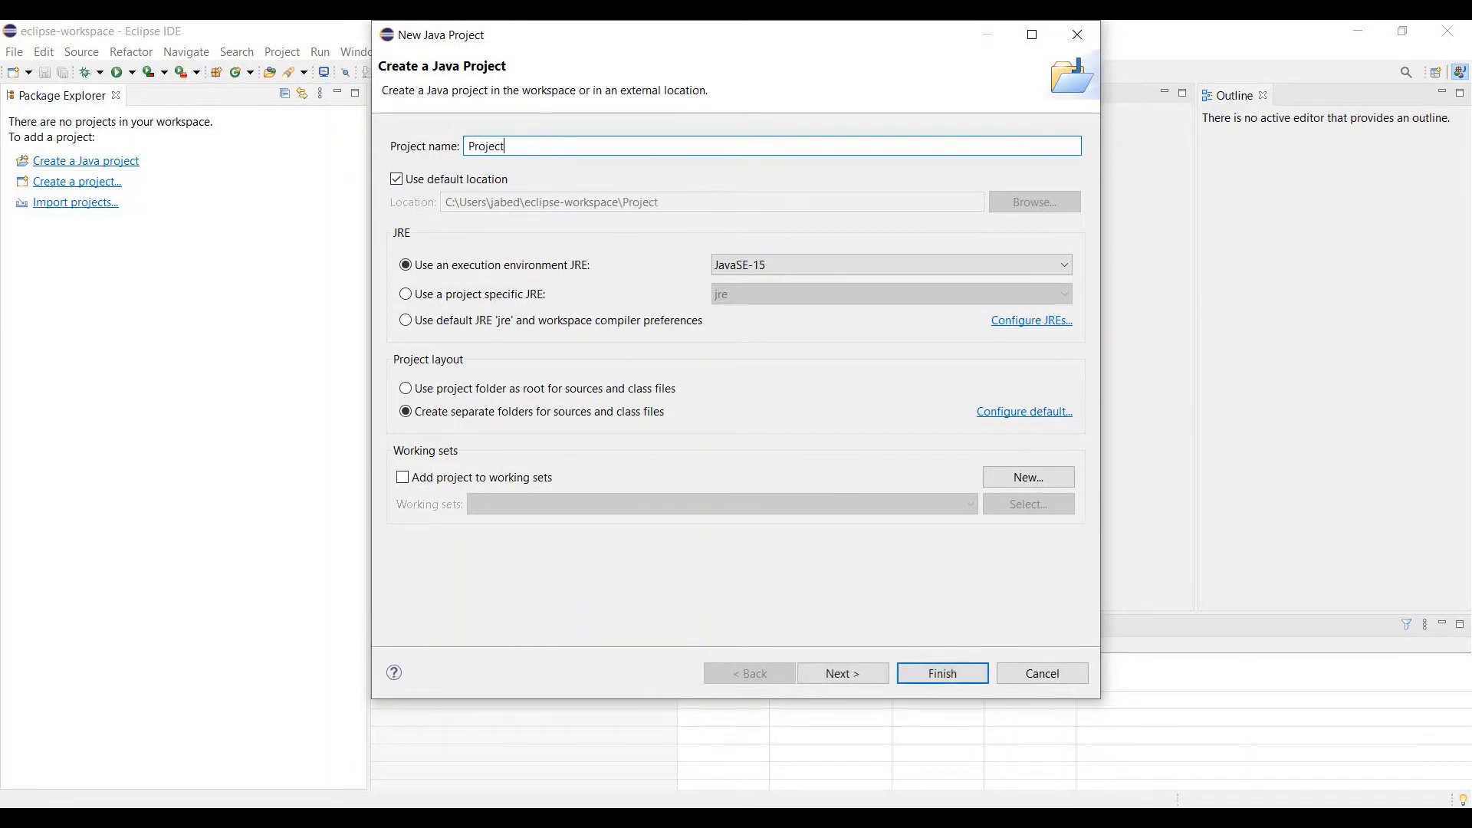
type("1")
left_click(937, 673)
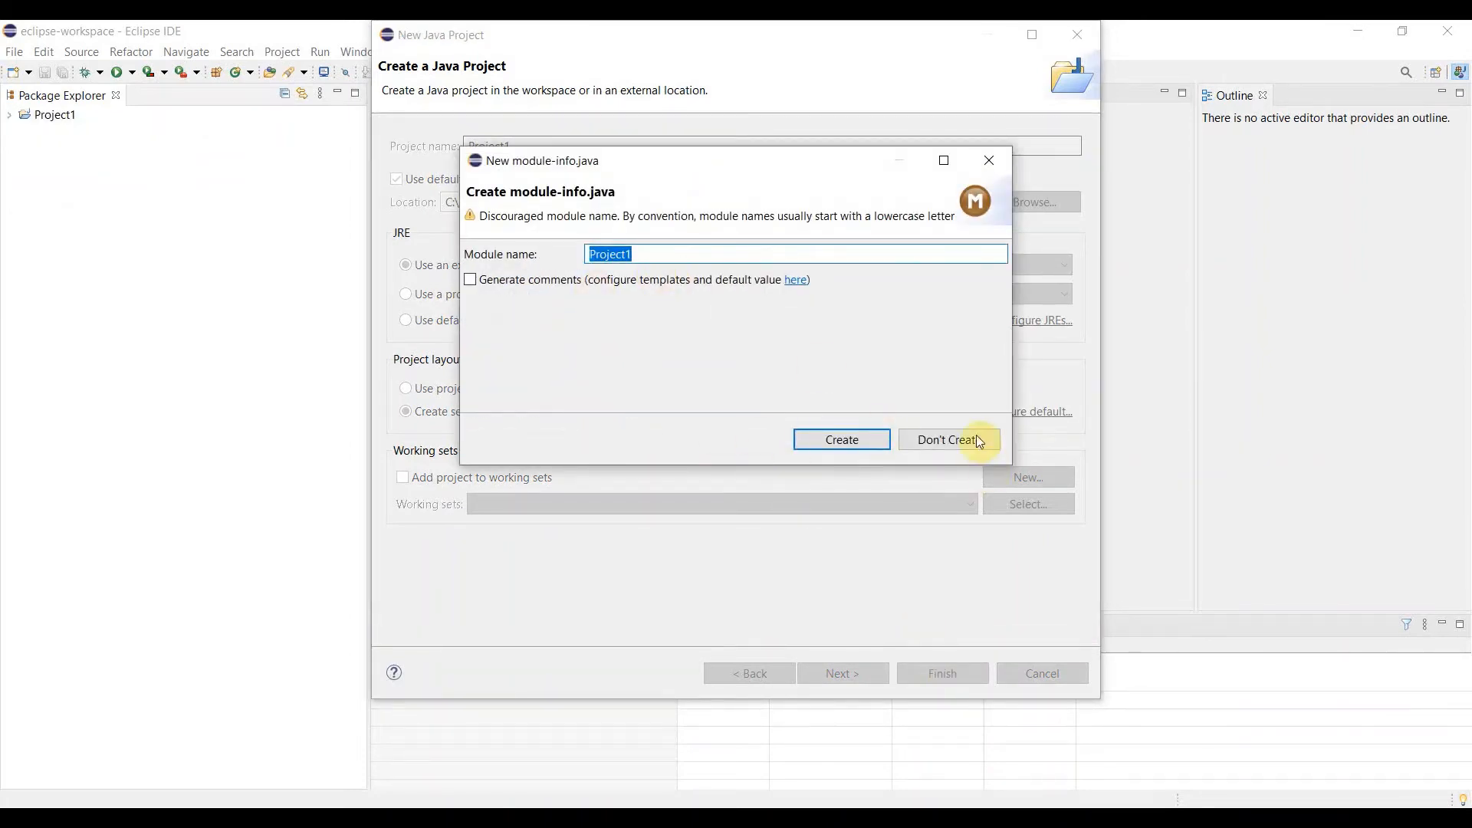
left_click(953, 444)
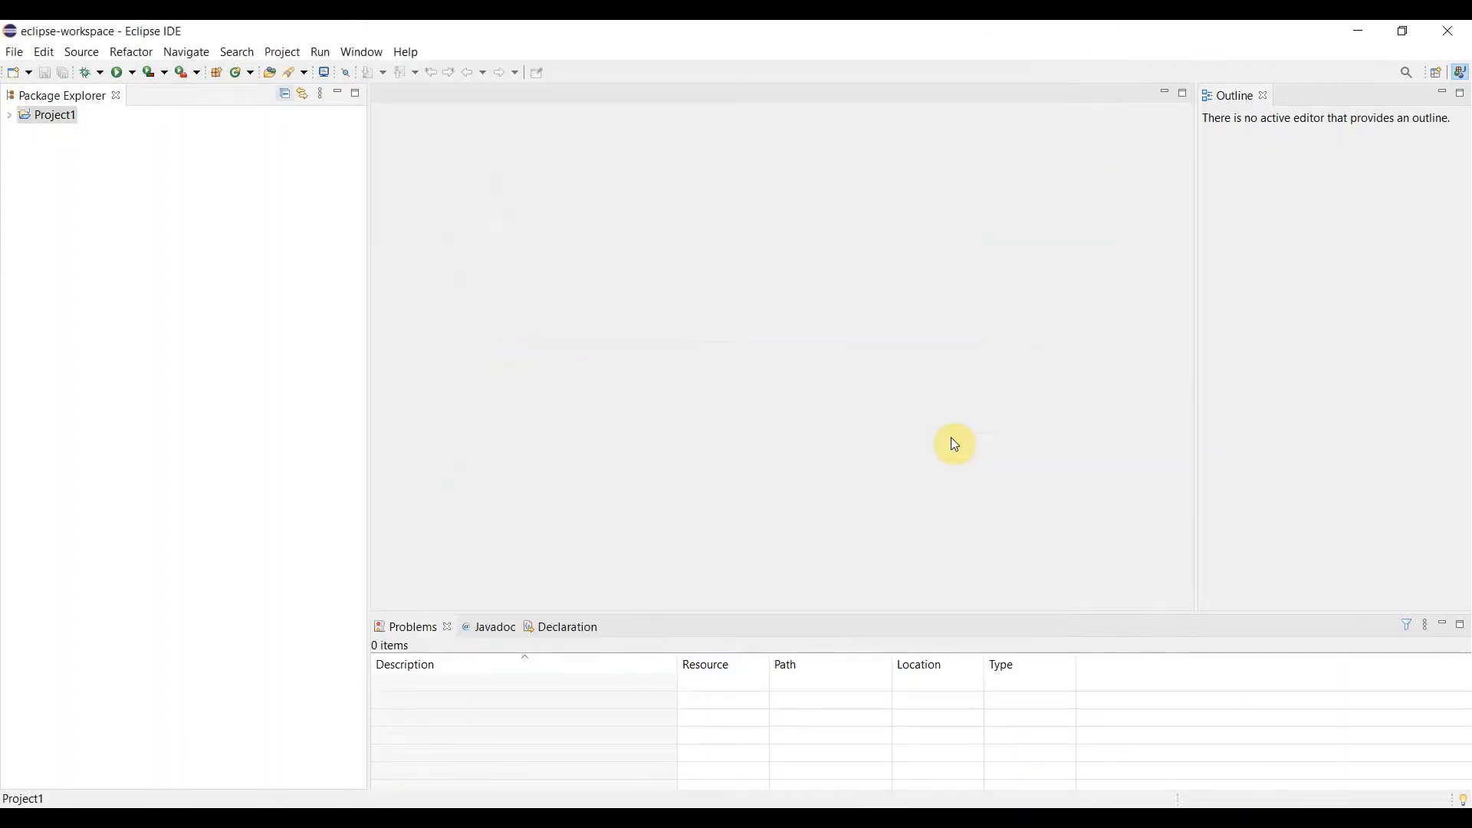
Create a package named com.test in the src folder of Project1
left_click(8, 115)
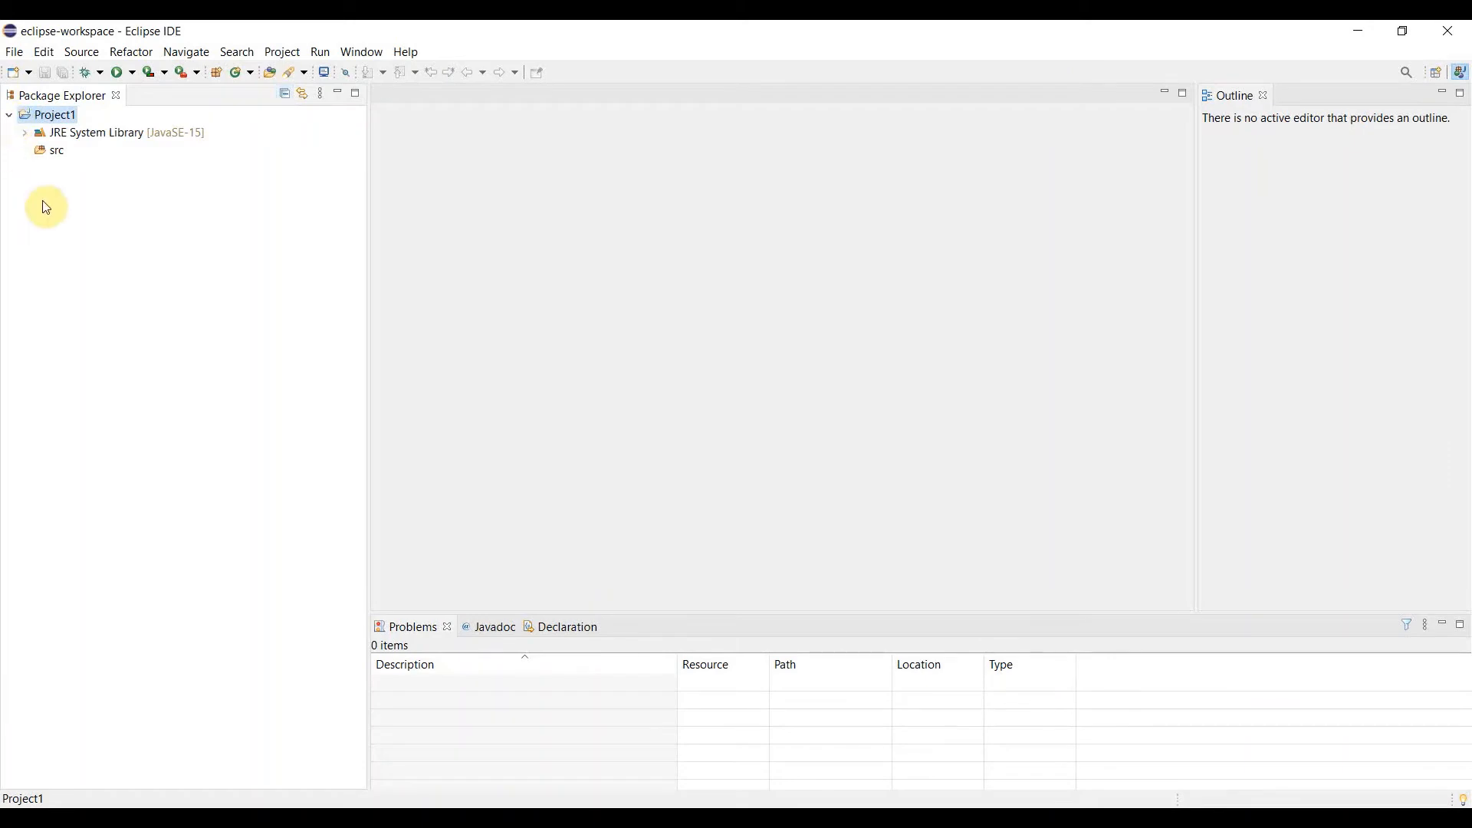
left_click(49, 151)
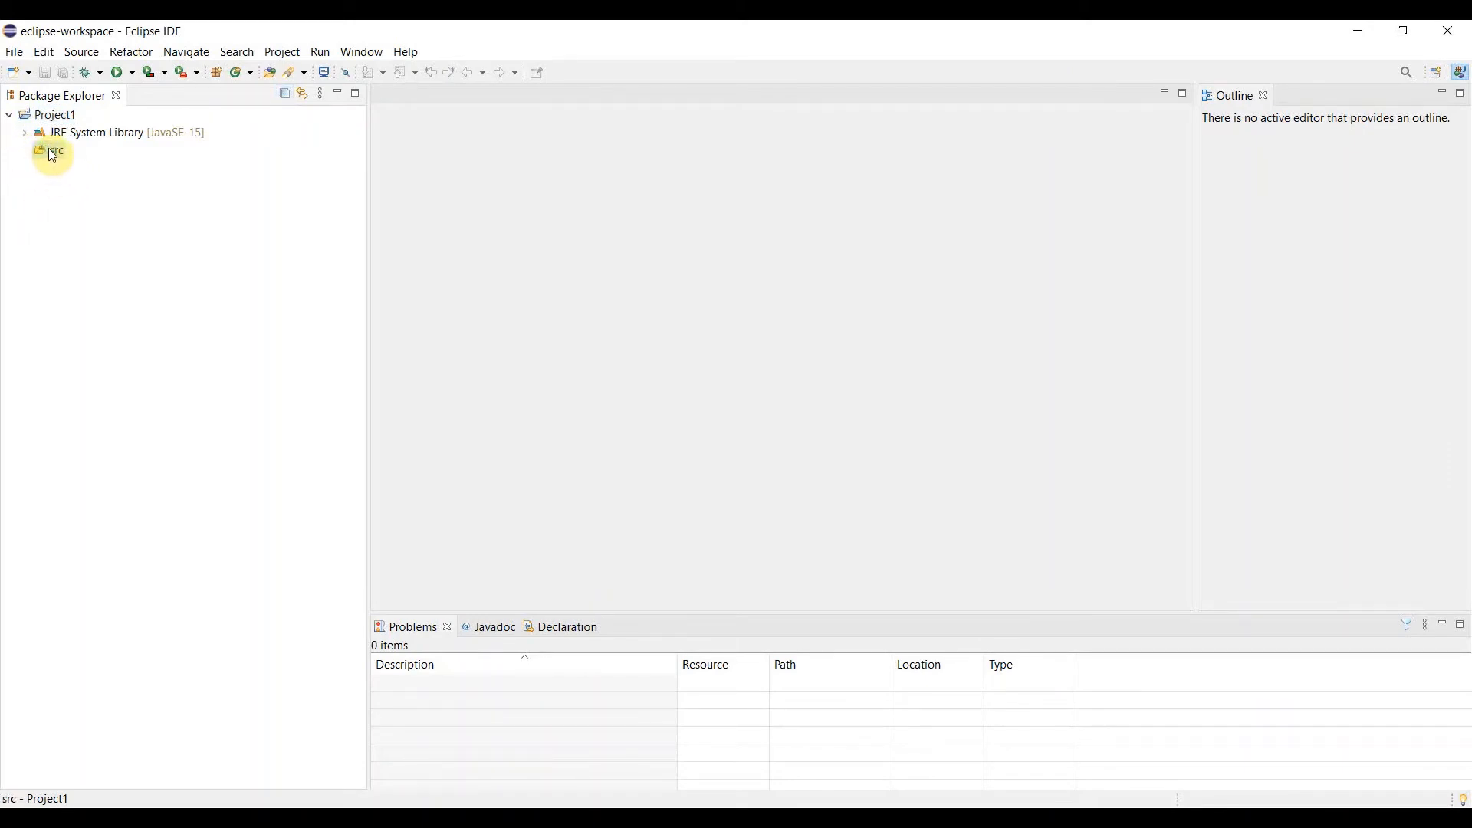
right_click(49, 150)
mouse_move(245, 167)
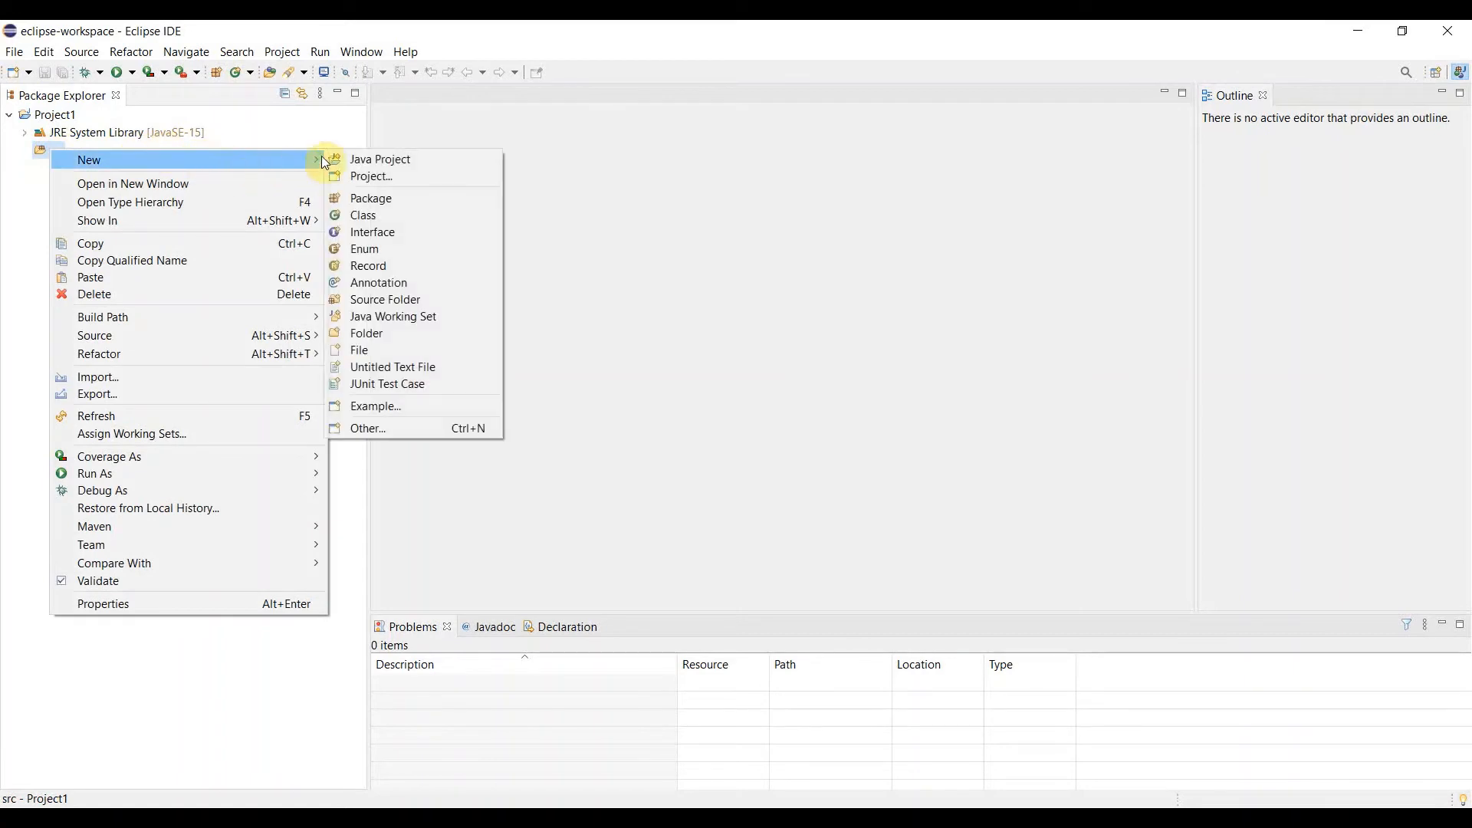
left_click(404, 199)
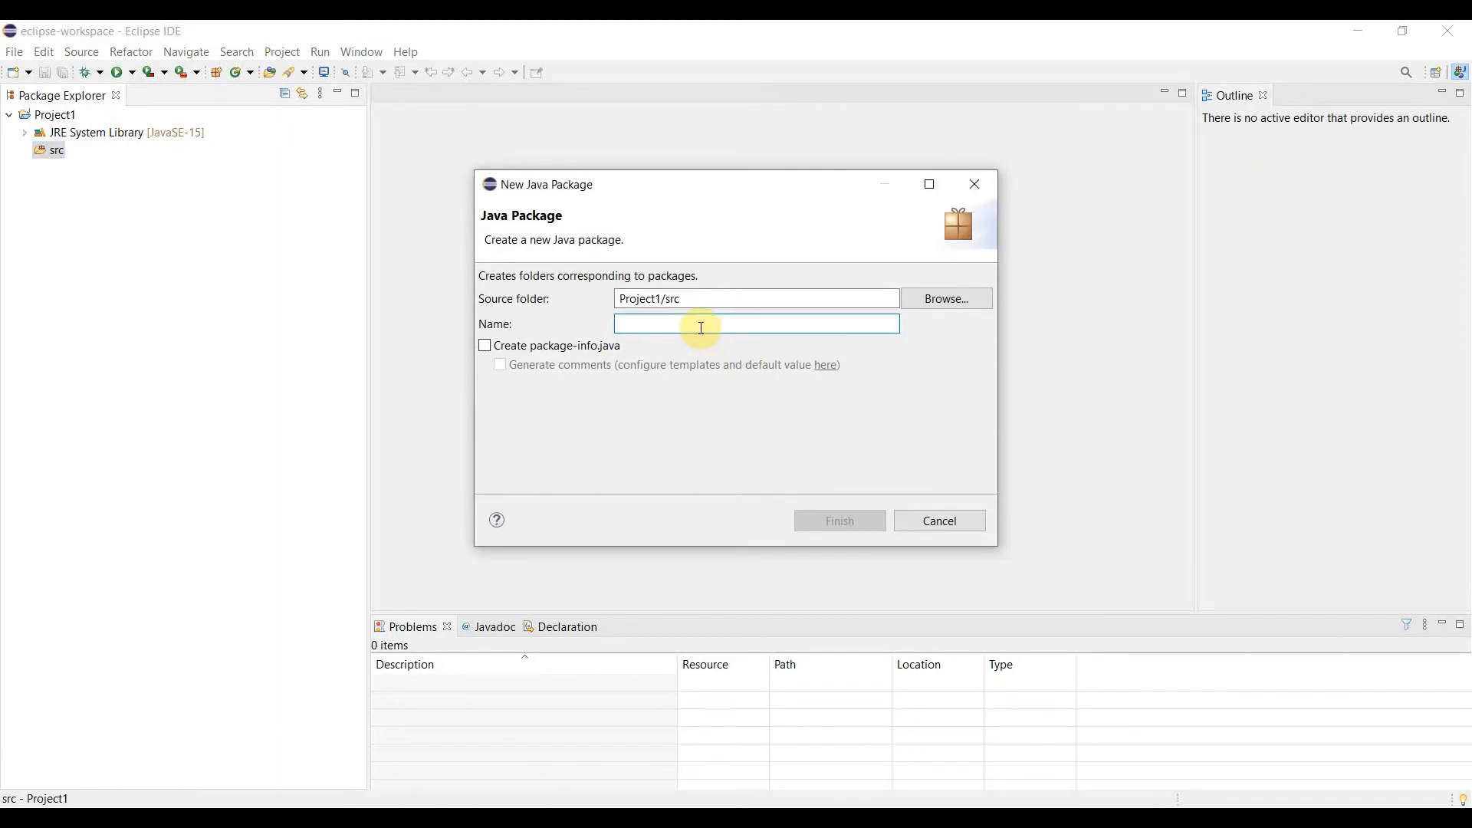
type("com")
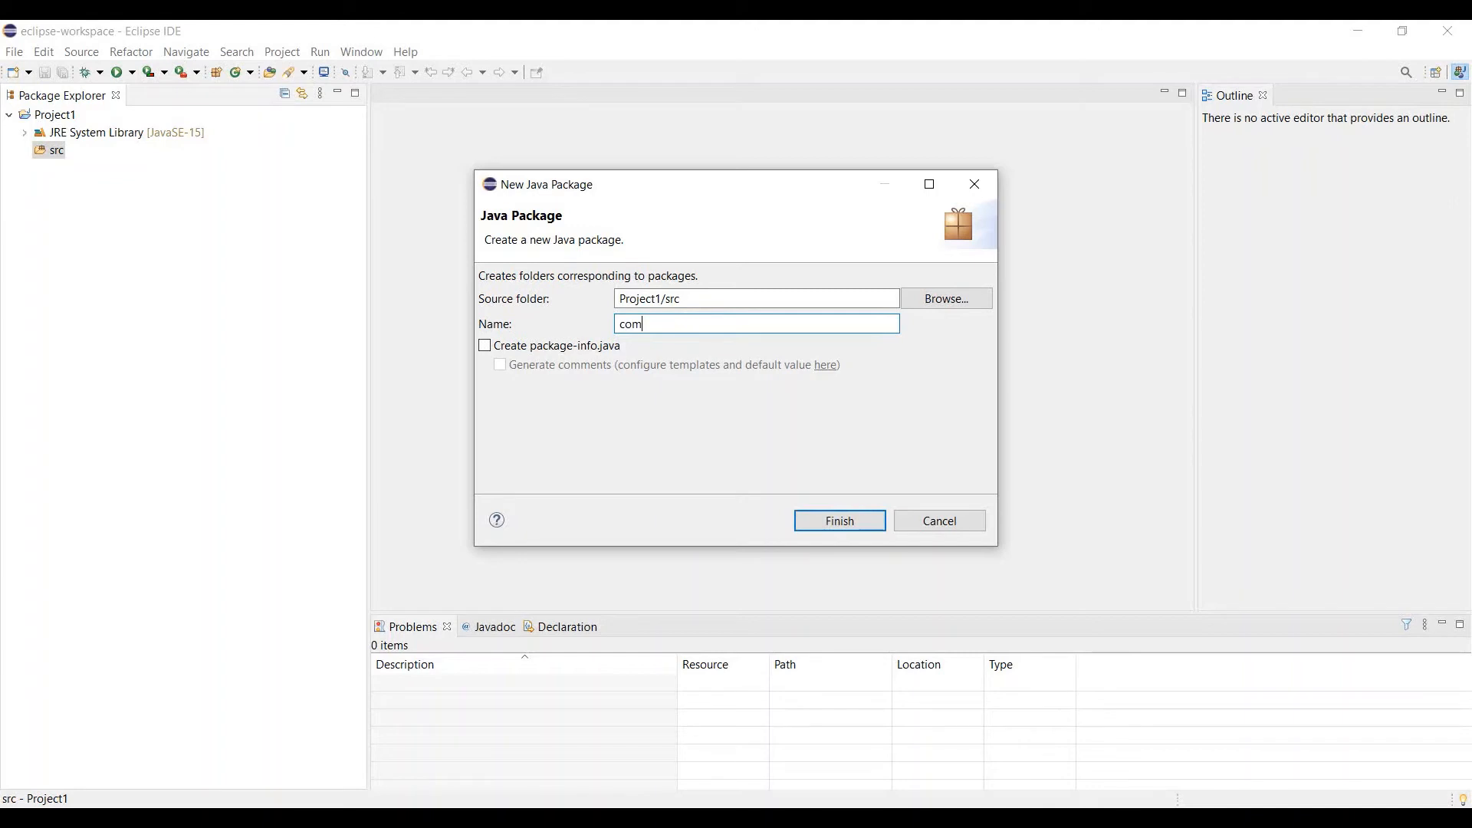
type(".tectst")
left_click(850, 506)
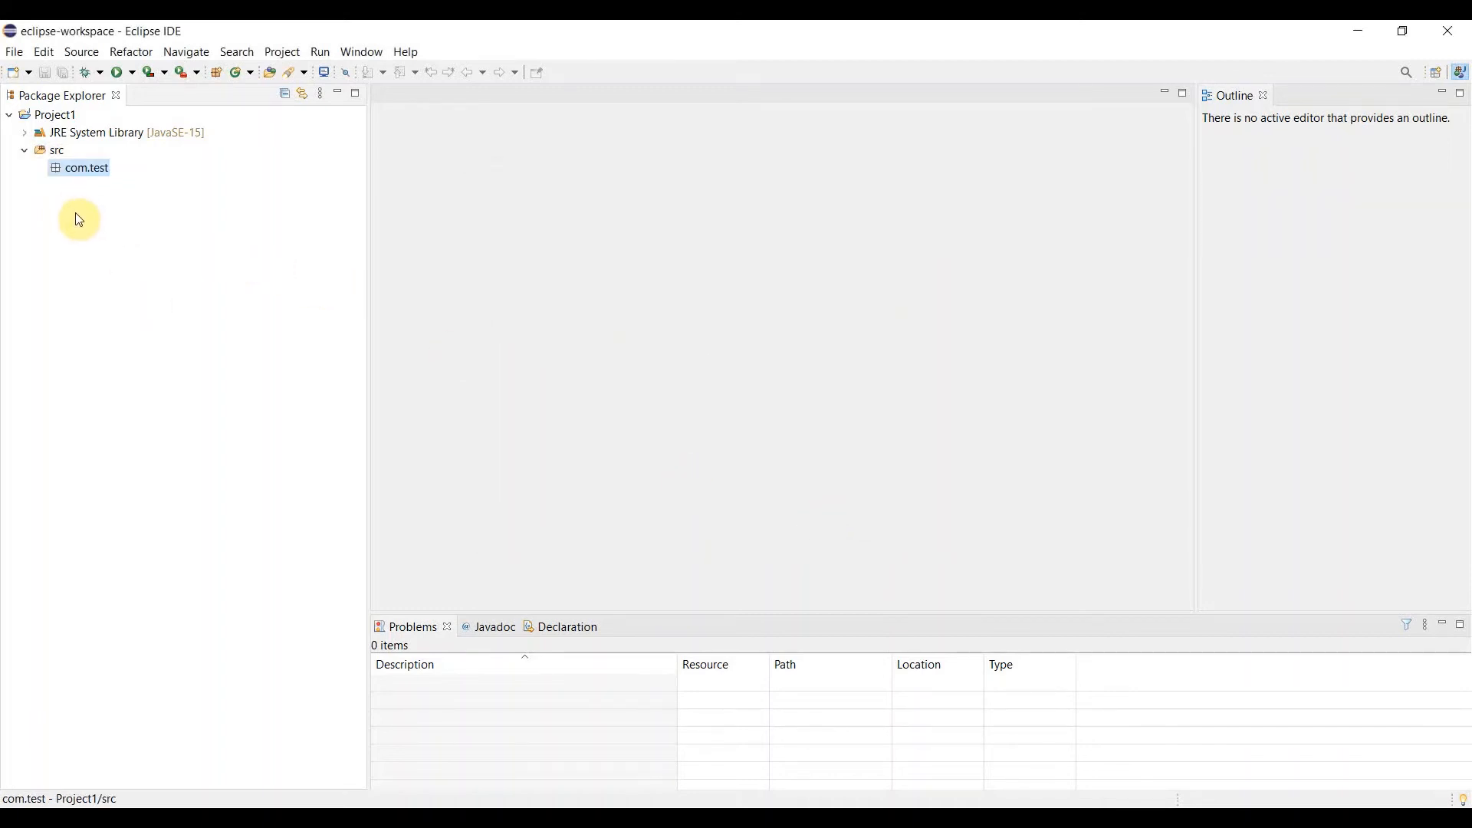
Create a public class named TestClass in the com.test package with a public static void main method stub
right_click(89, 175)
mouse_move(289, 181)
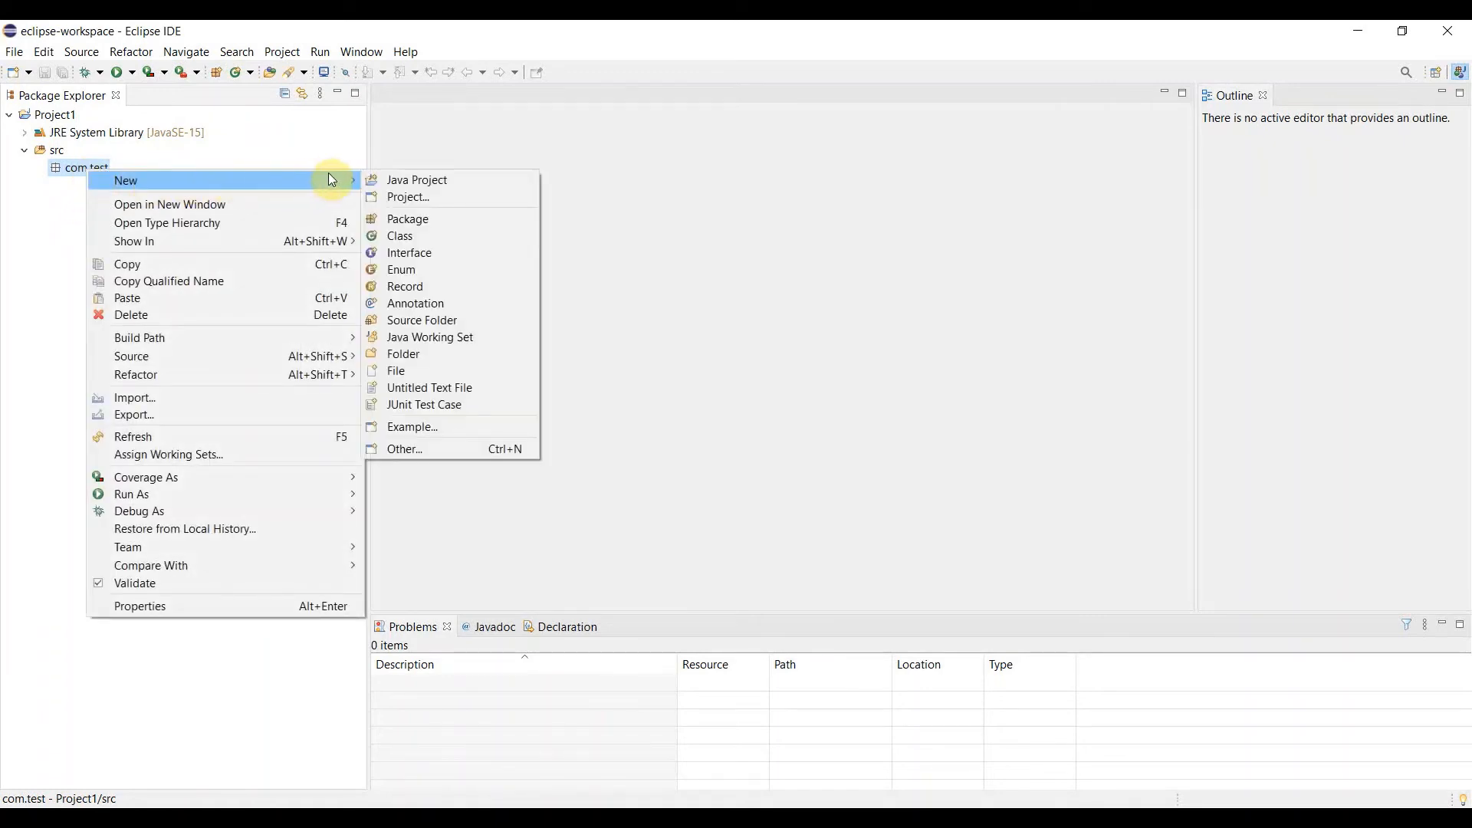
left_click(453, 234)
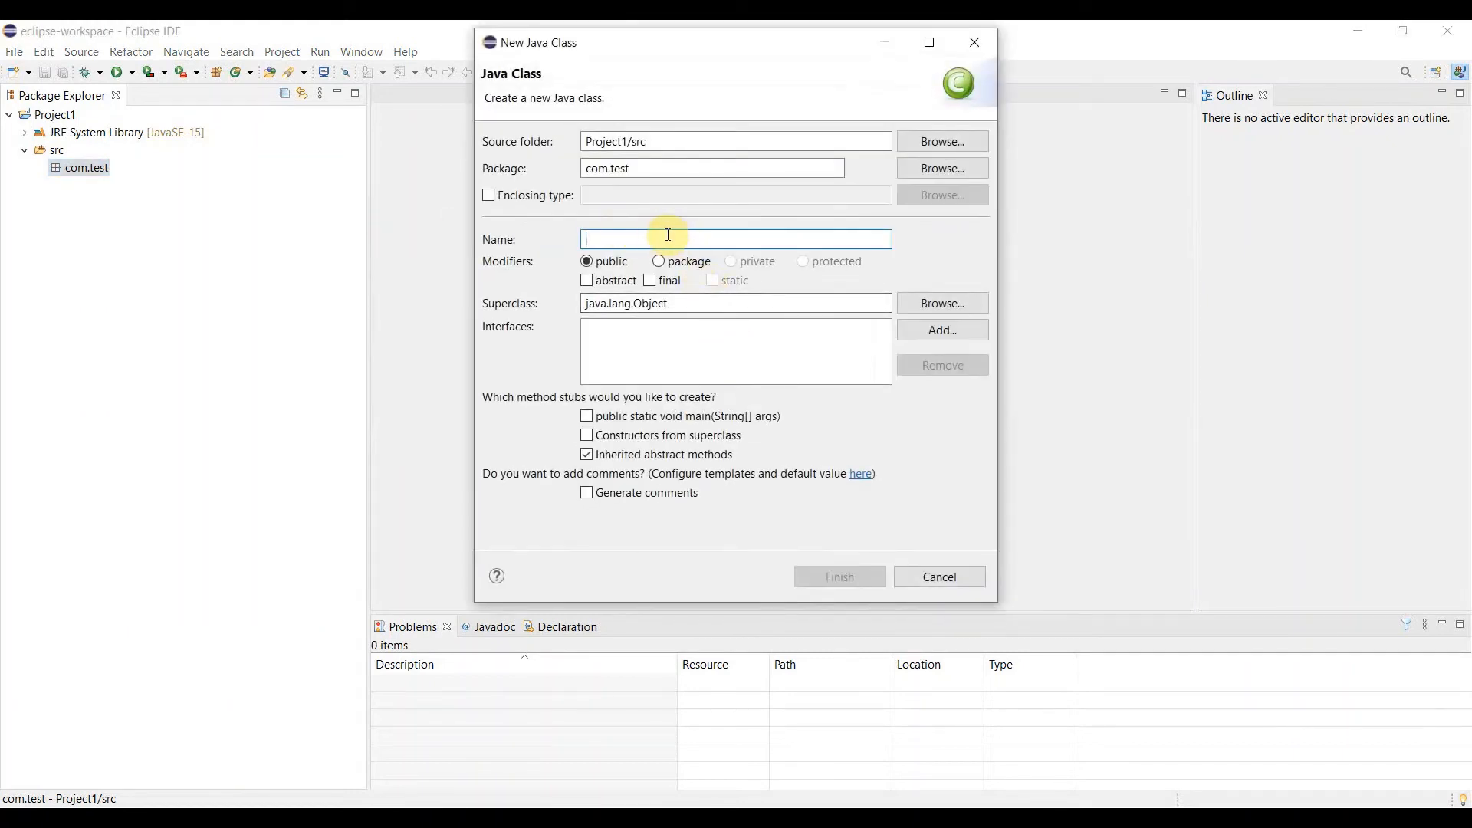
type("Te")
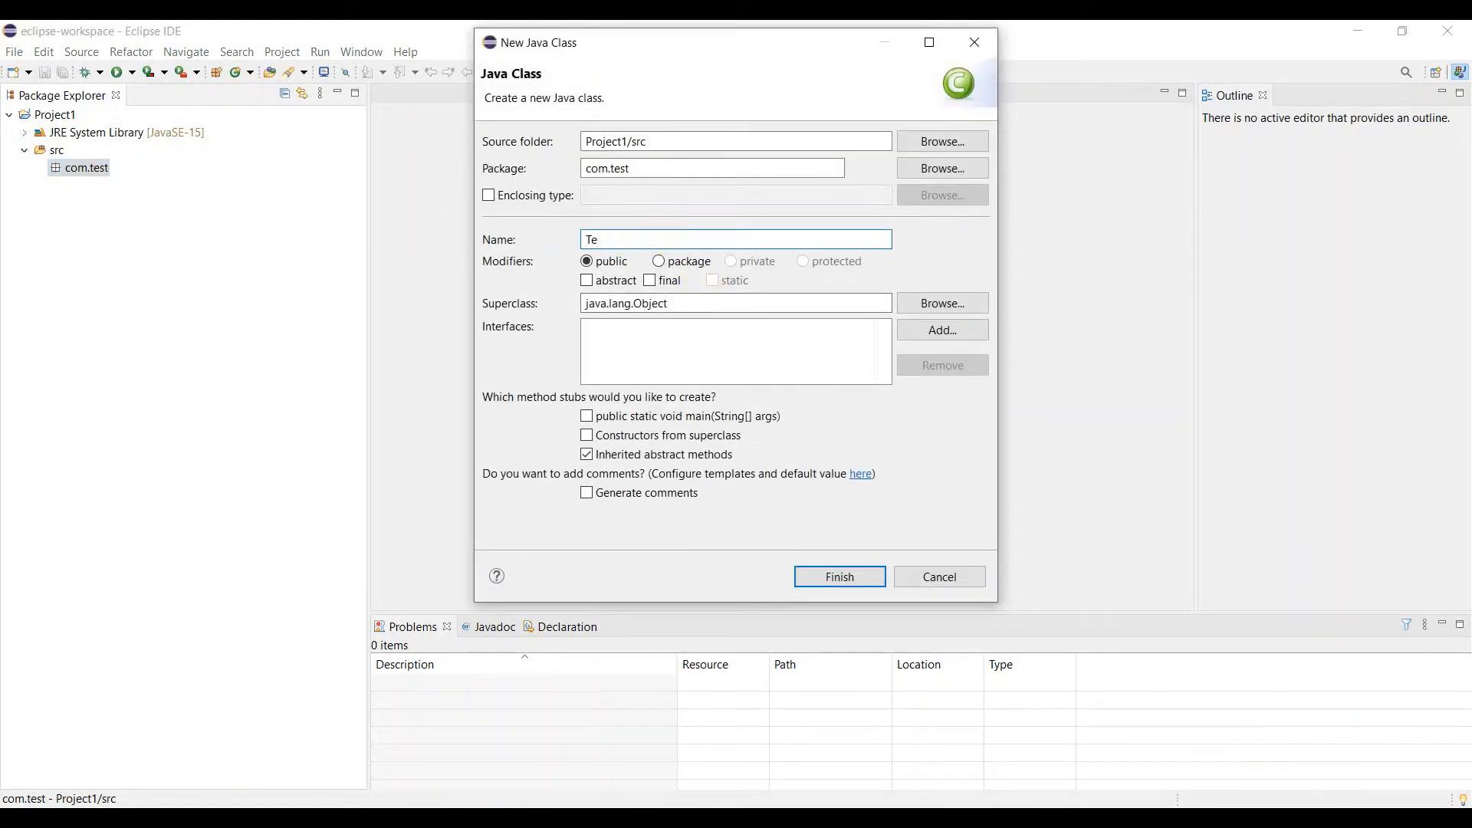
type("stClass")
left_click(587, 418)
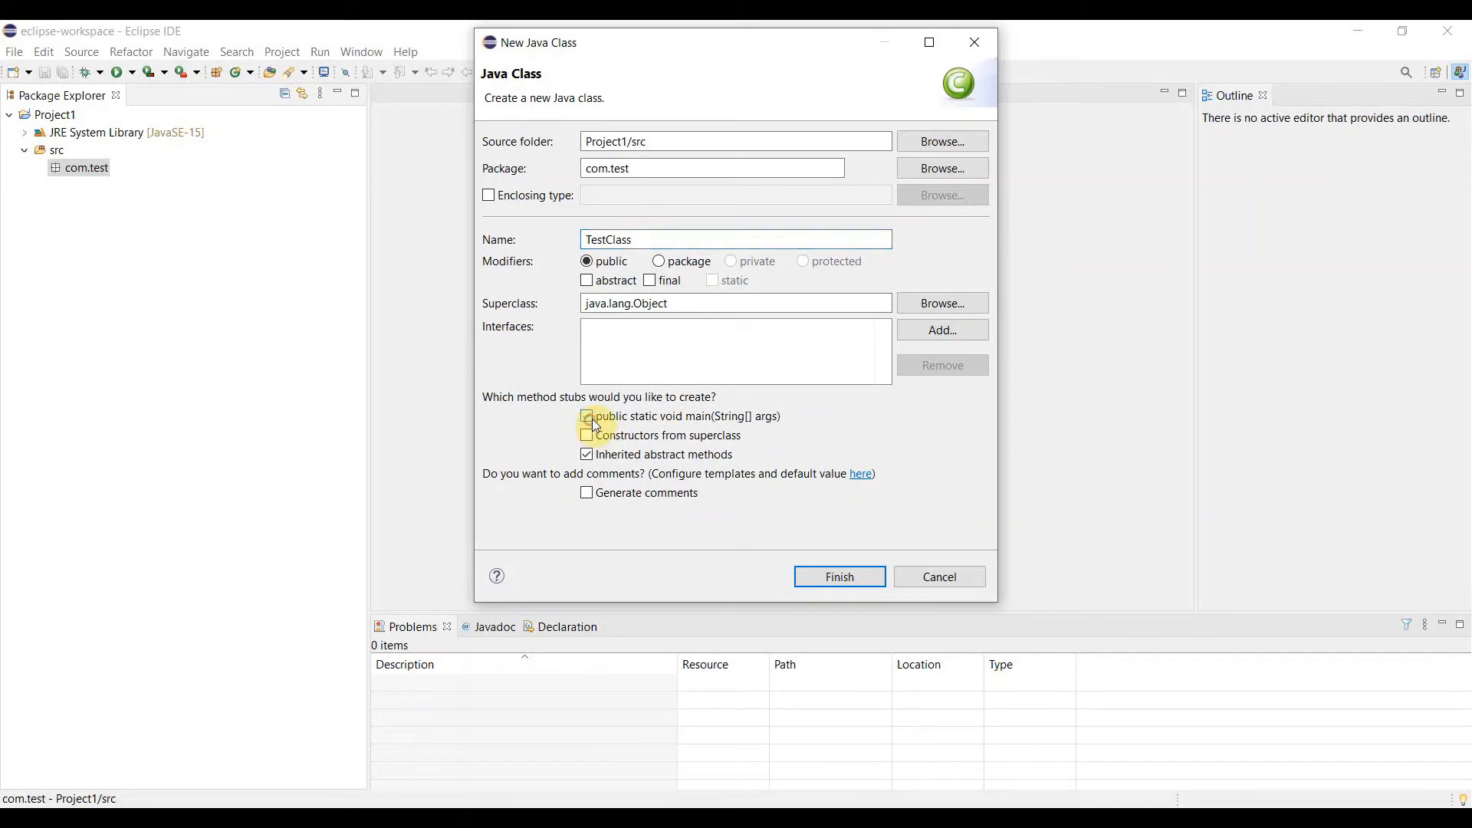
left_click(843, 578)
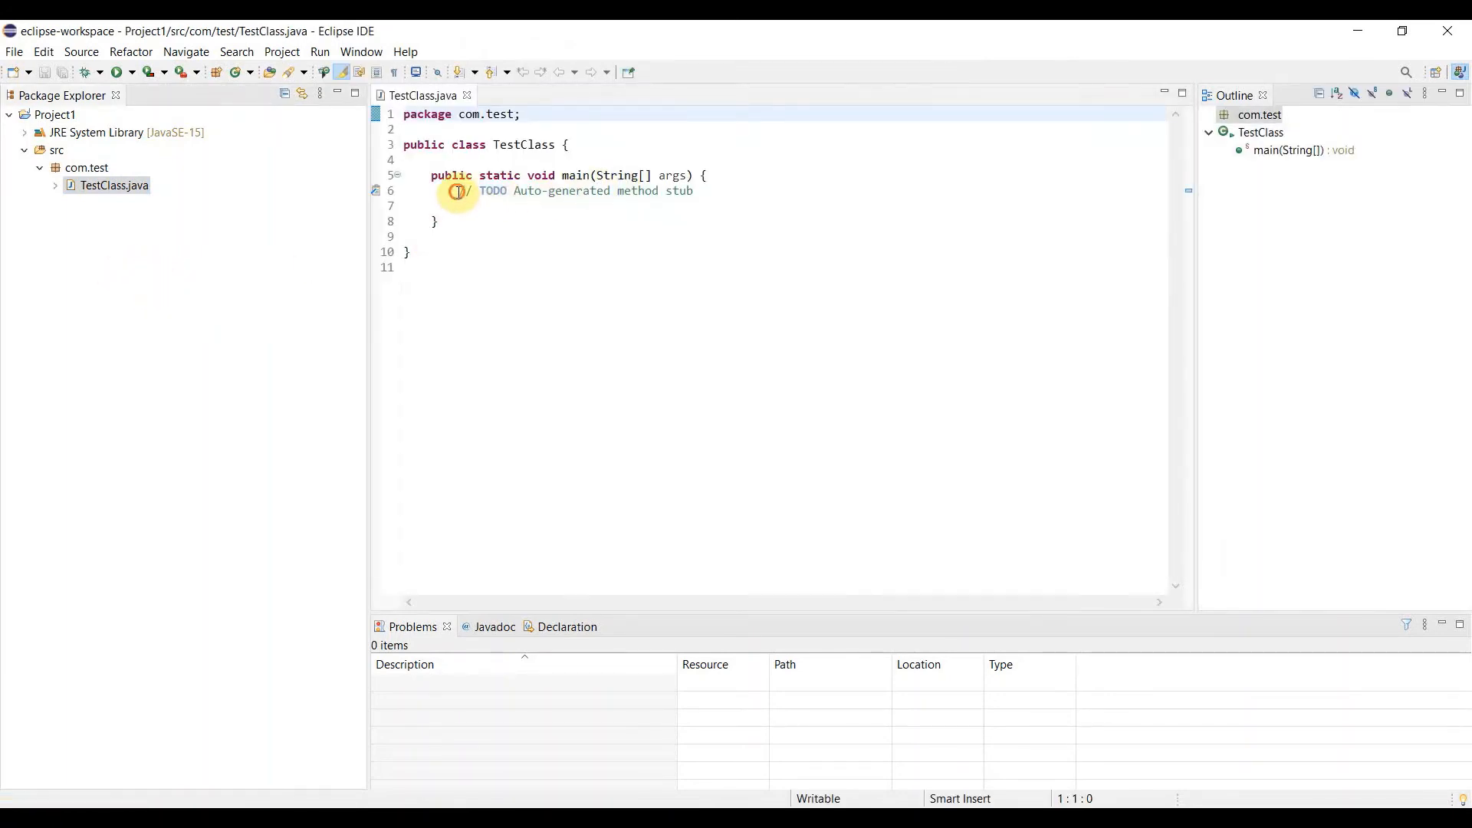
Delete the auto-generated TODO comment from the main method and insert three blank lines in its place
left_click_drag(458, 190, 719, 188)
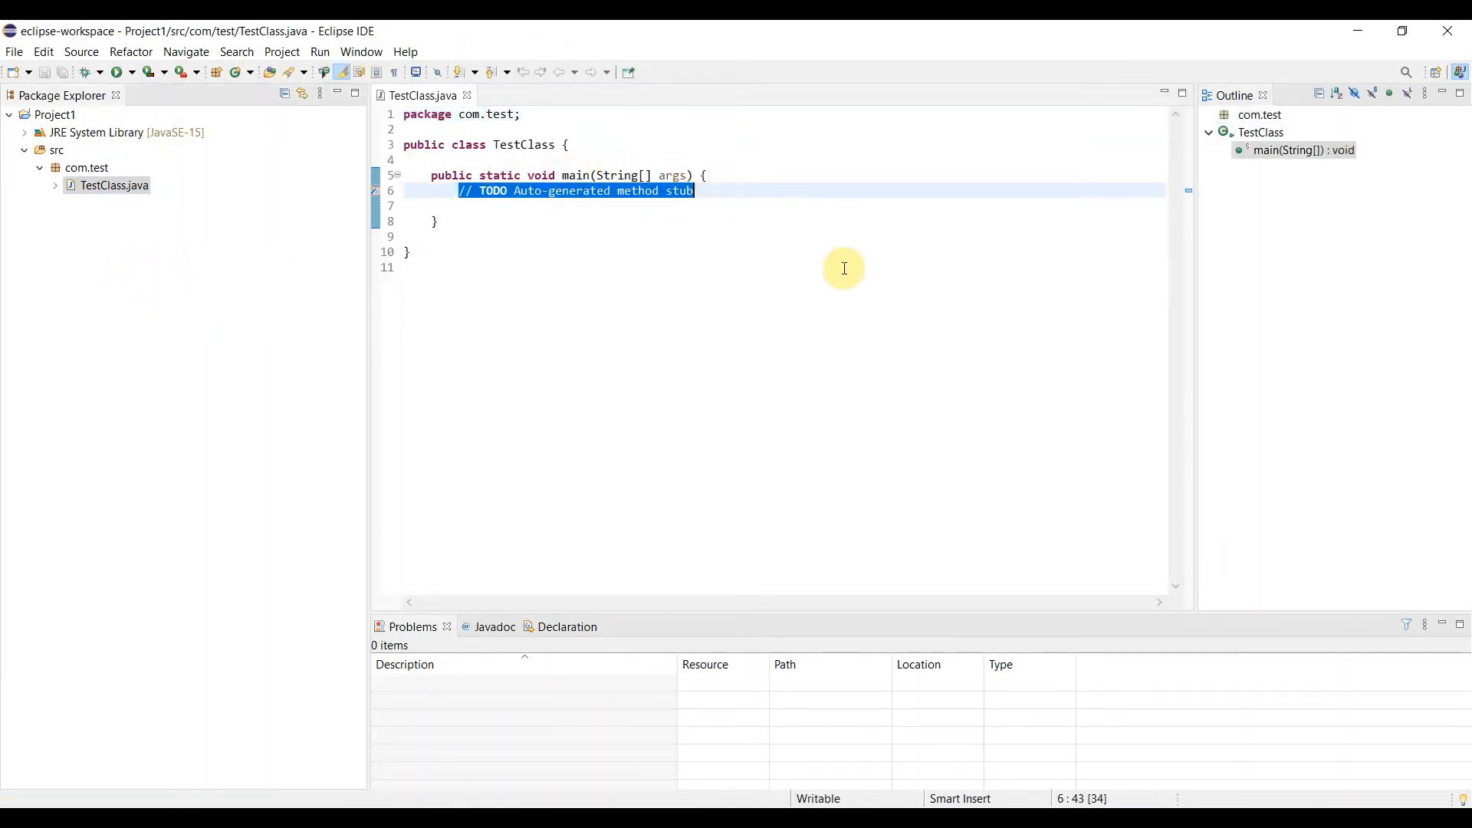
key("Delete")
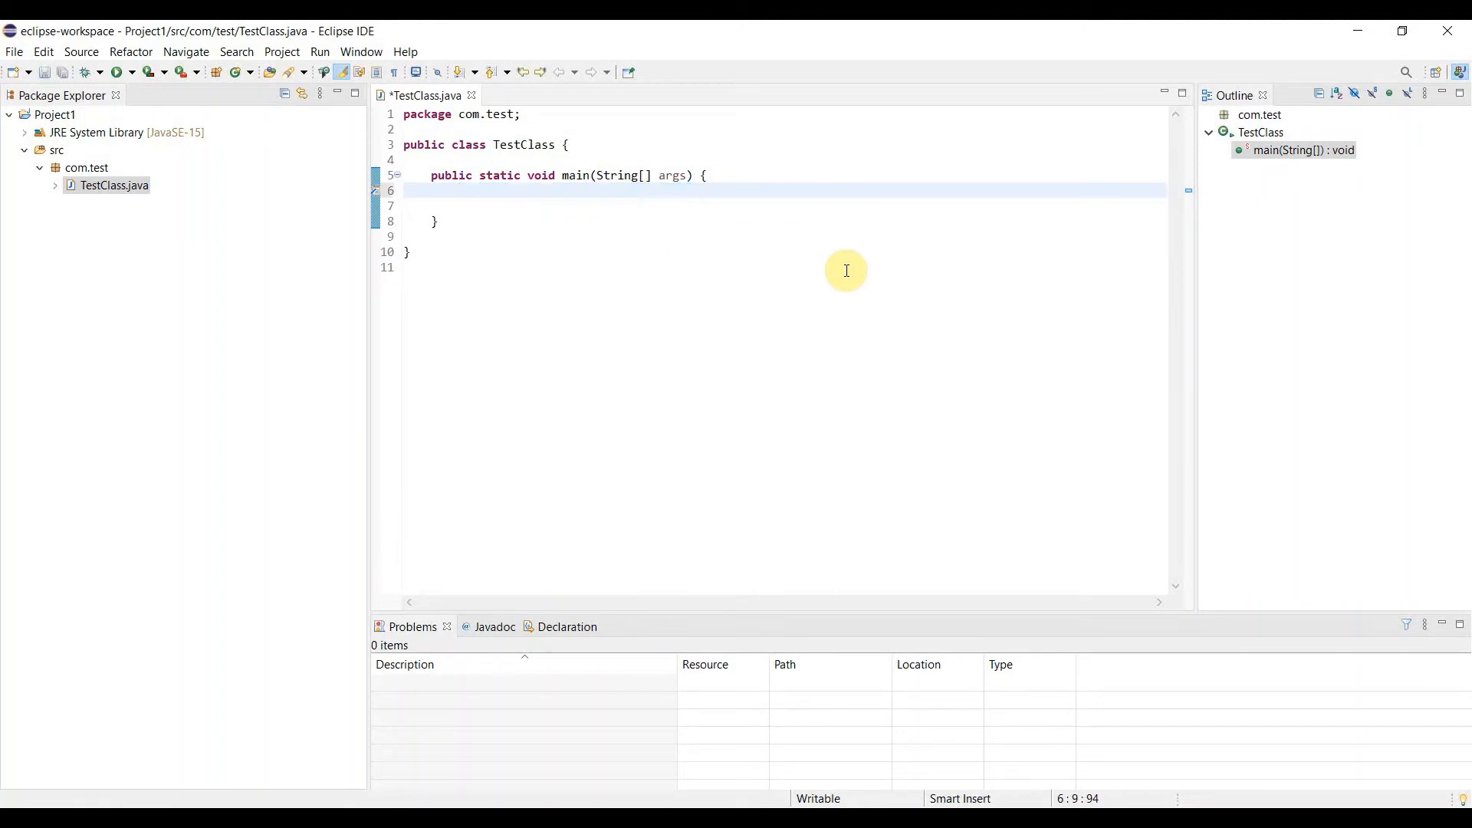
key("Return")
key("Return")
key("Return")
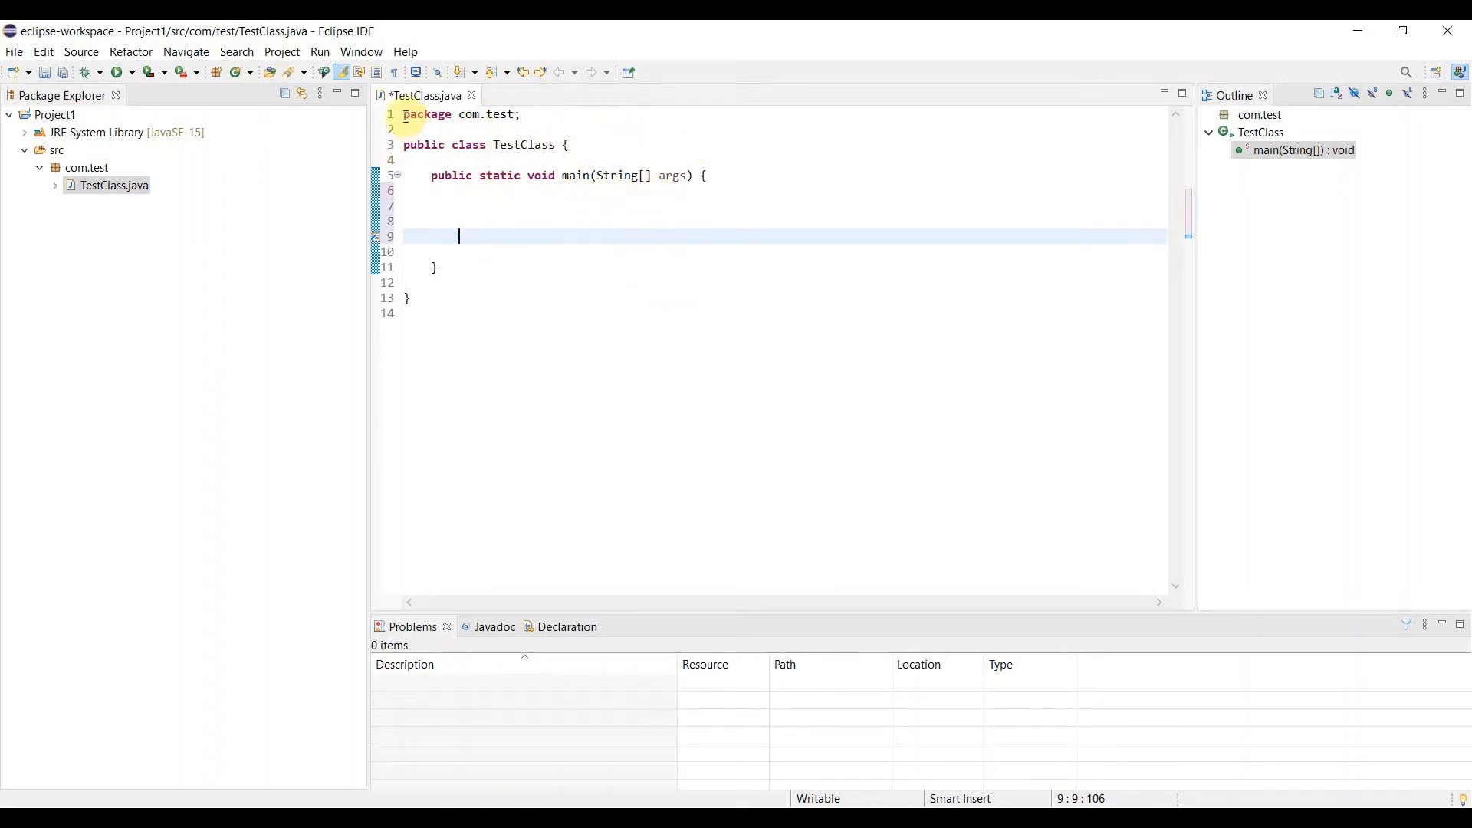
Open the Preferences with the General category expanded, maximize the dialog and widen its category tree
left_click(361, 54)
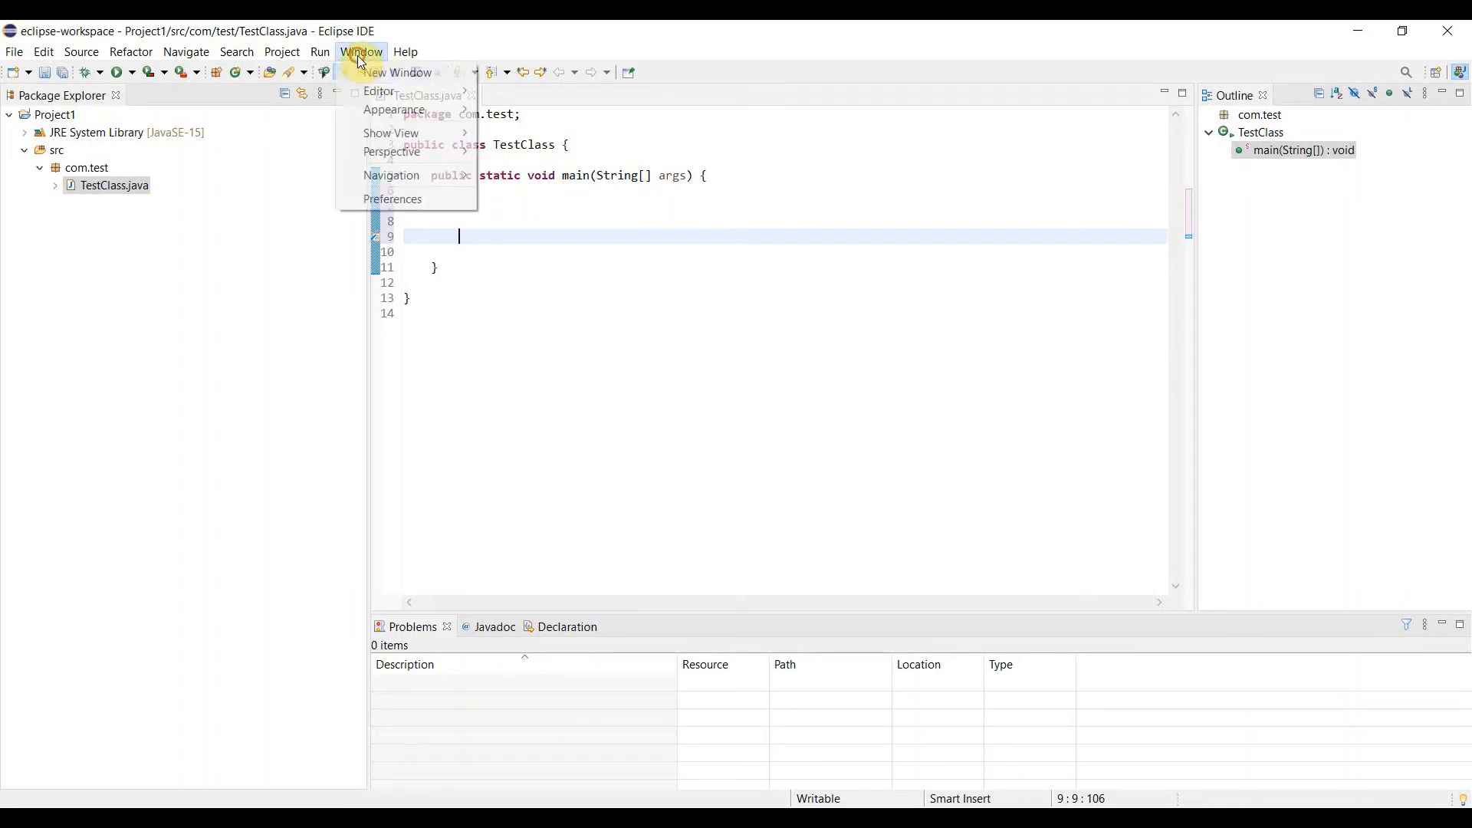
left_click(409, 200)
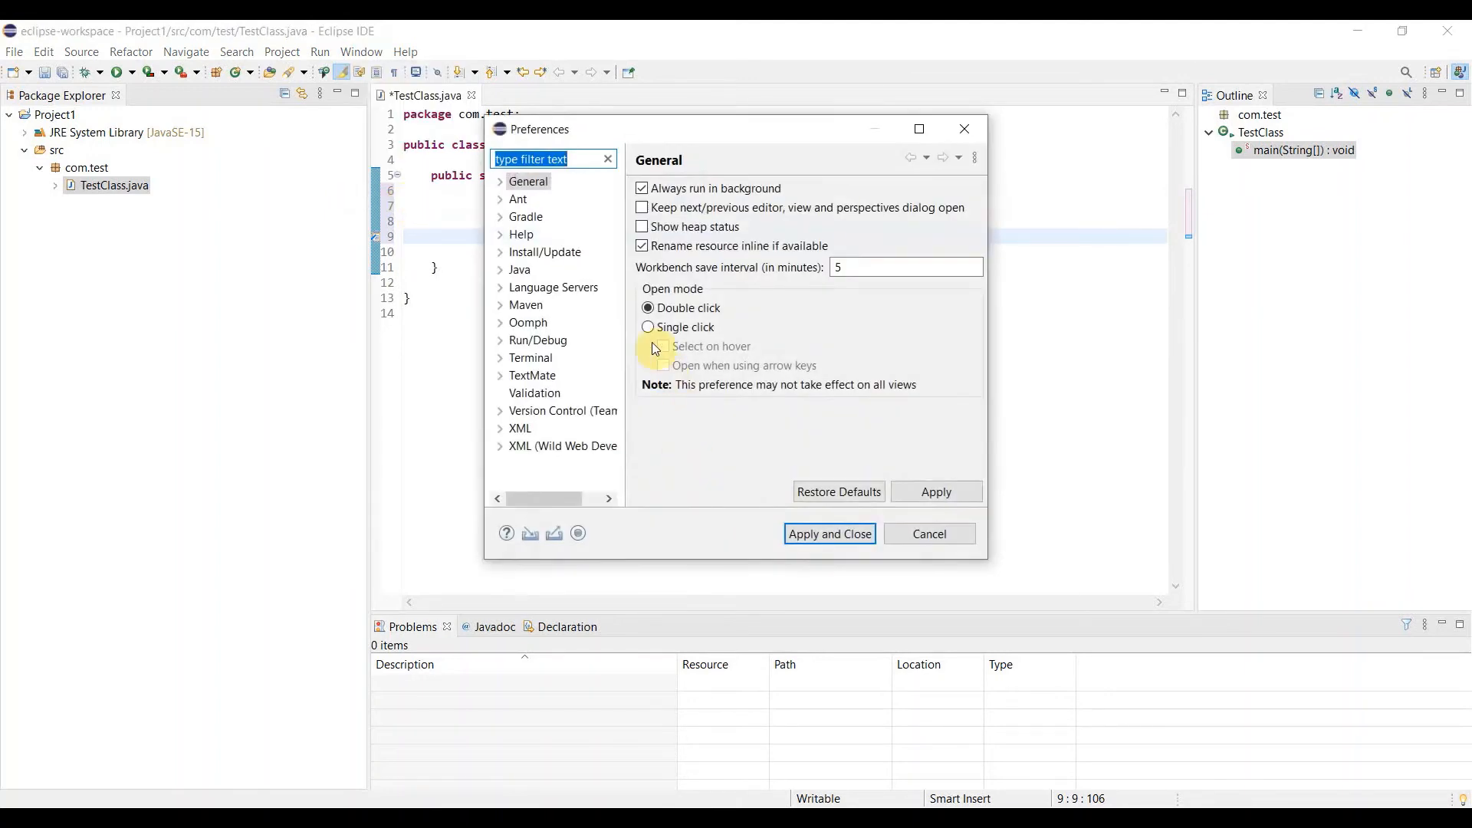
left_click(500, 184)
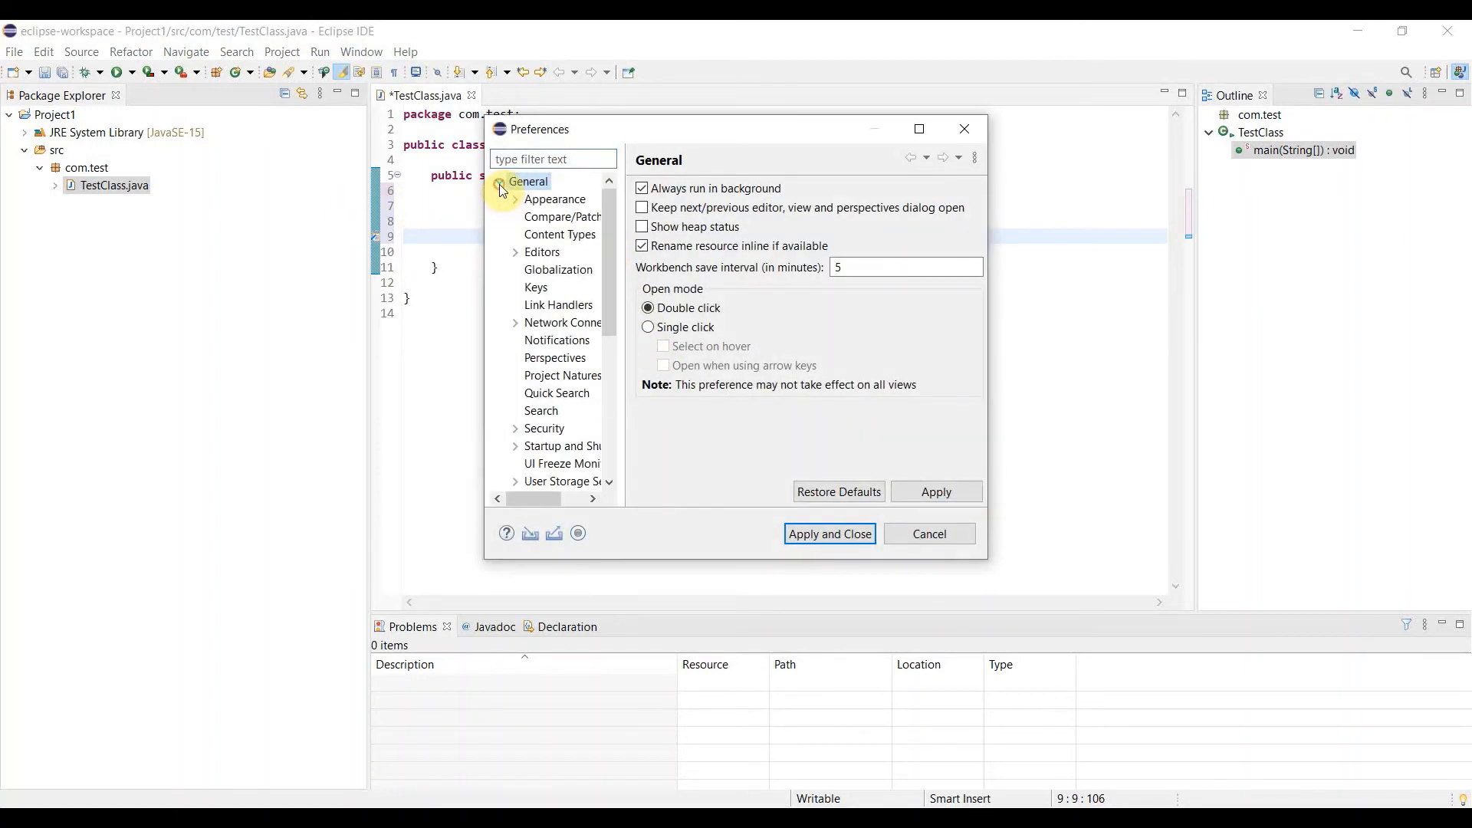
left_click(923, 129)
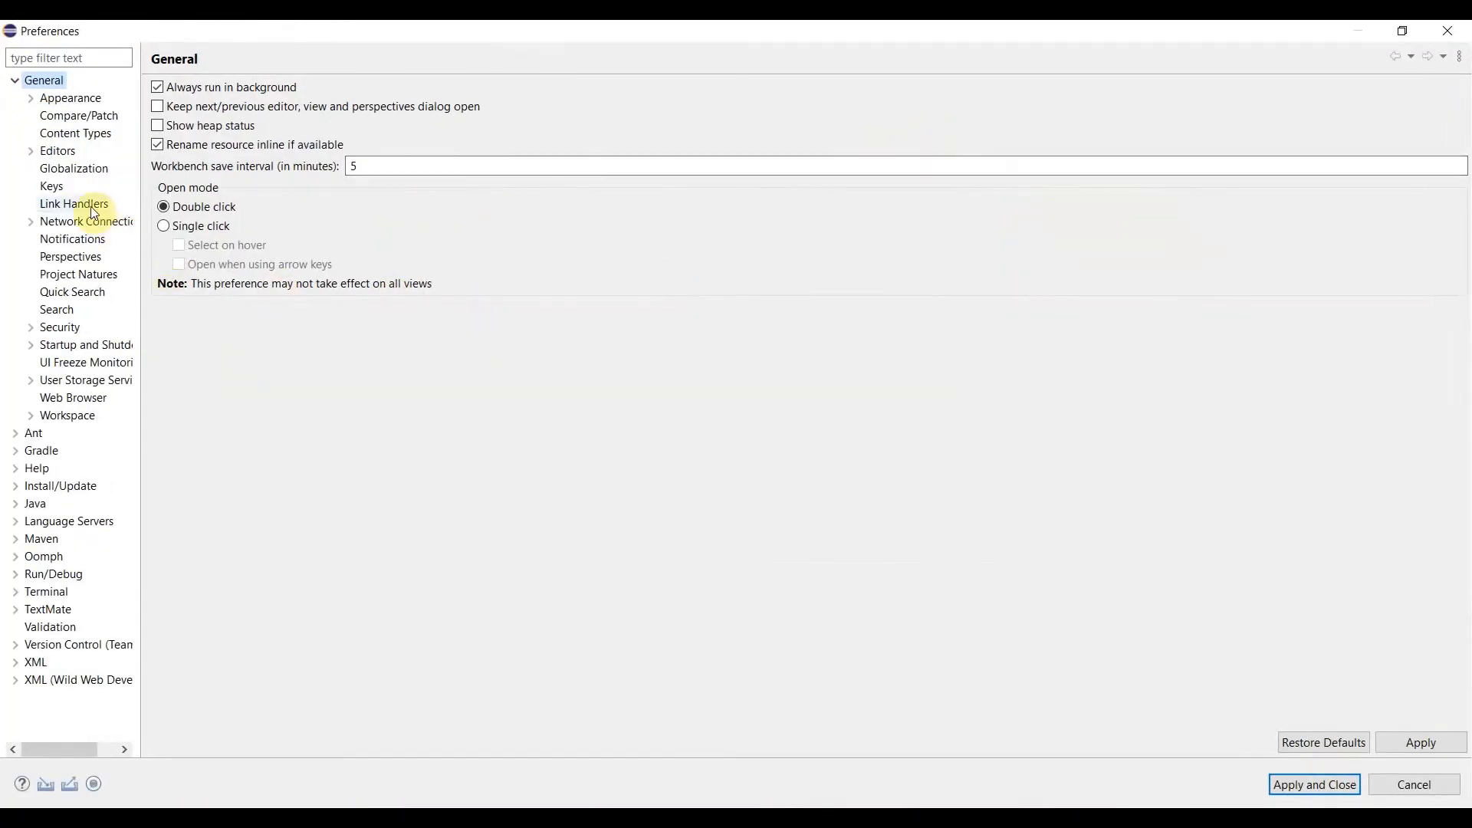
left_click_drag(141, 187, 261, 190)
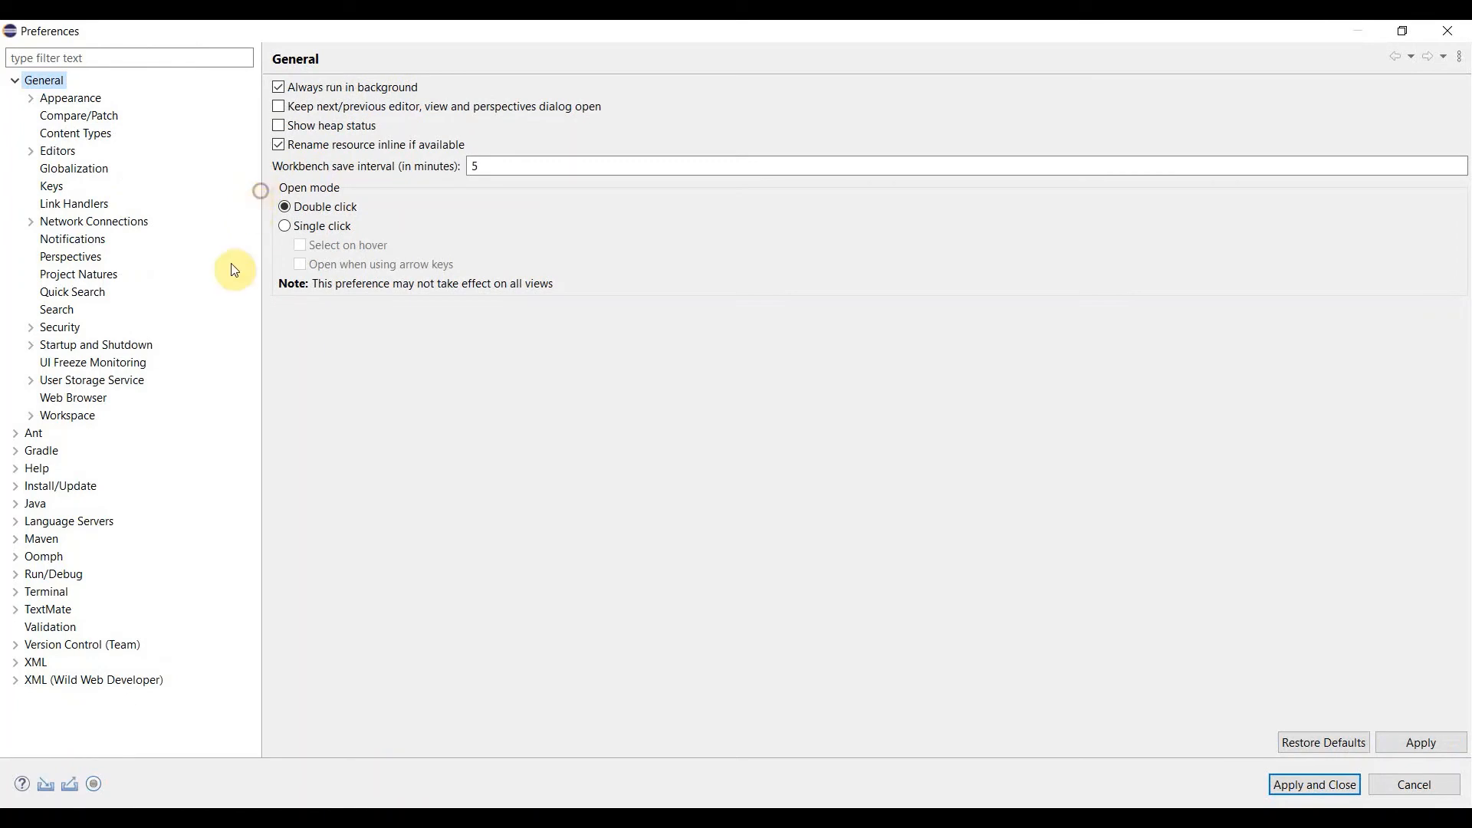
In the Colors and Fonts preferences, set the Java Editor Text Font to size 14 and apply the change
left_click(31, 98)
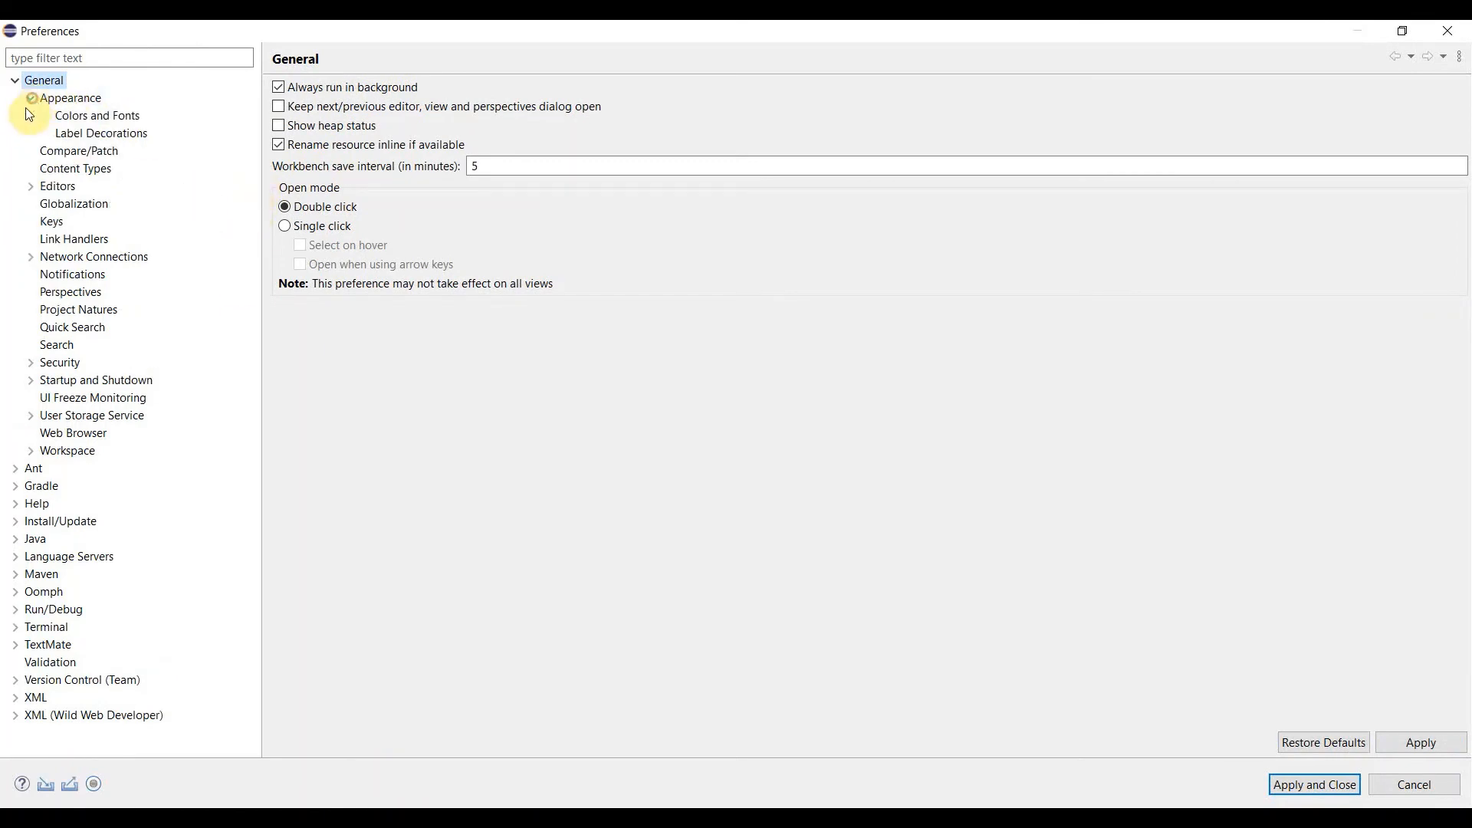
left_click(97, 115)
left_click(281, 185)
left_click(381, 327)
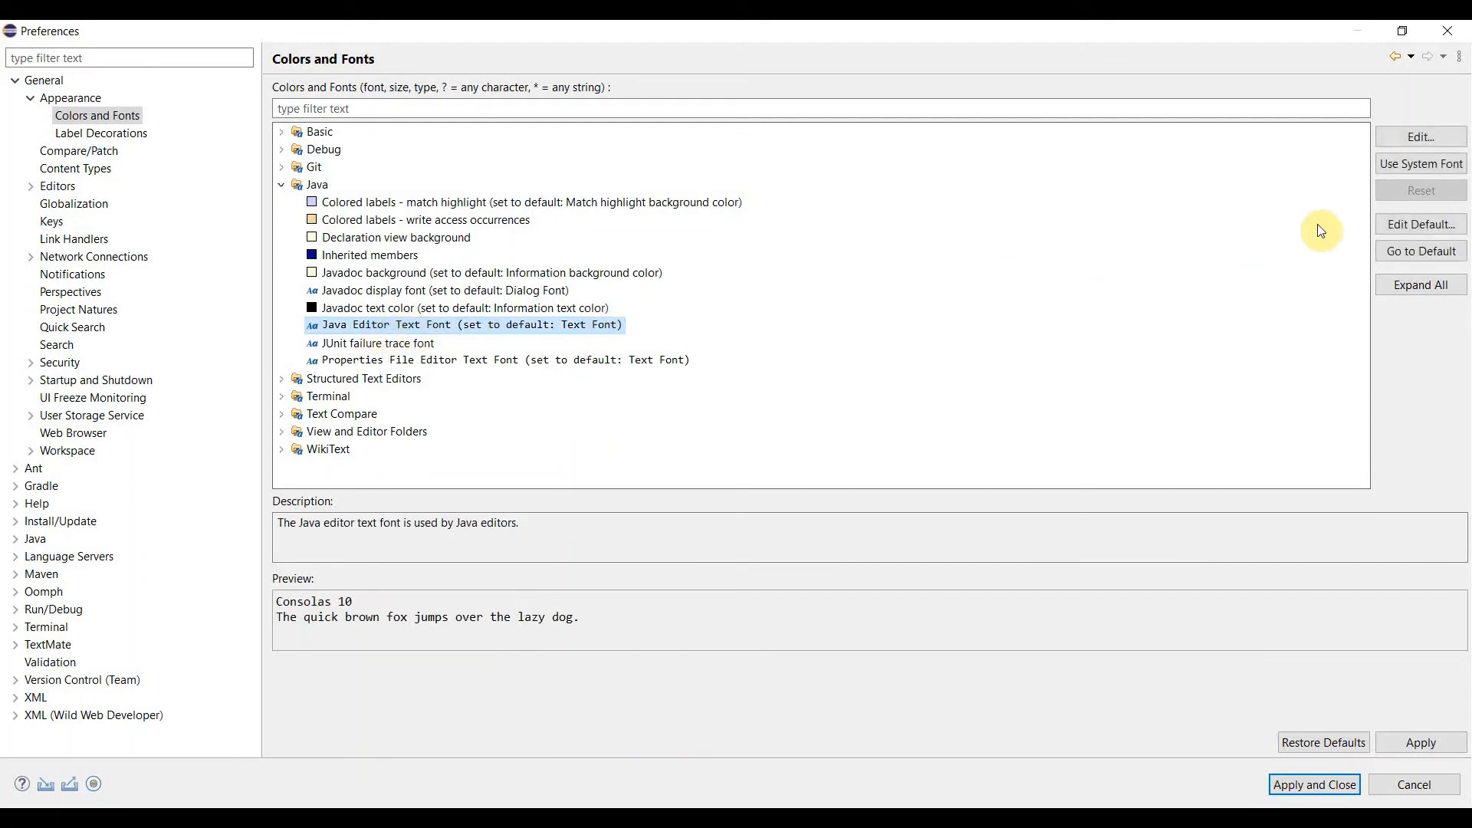
left_click(1396, 138)
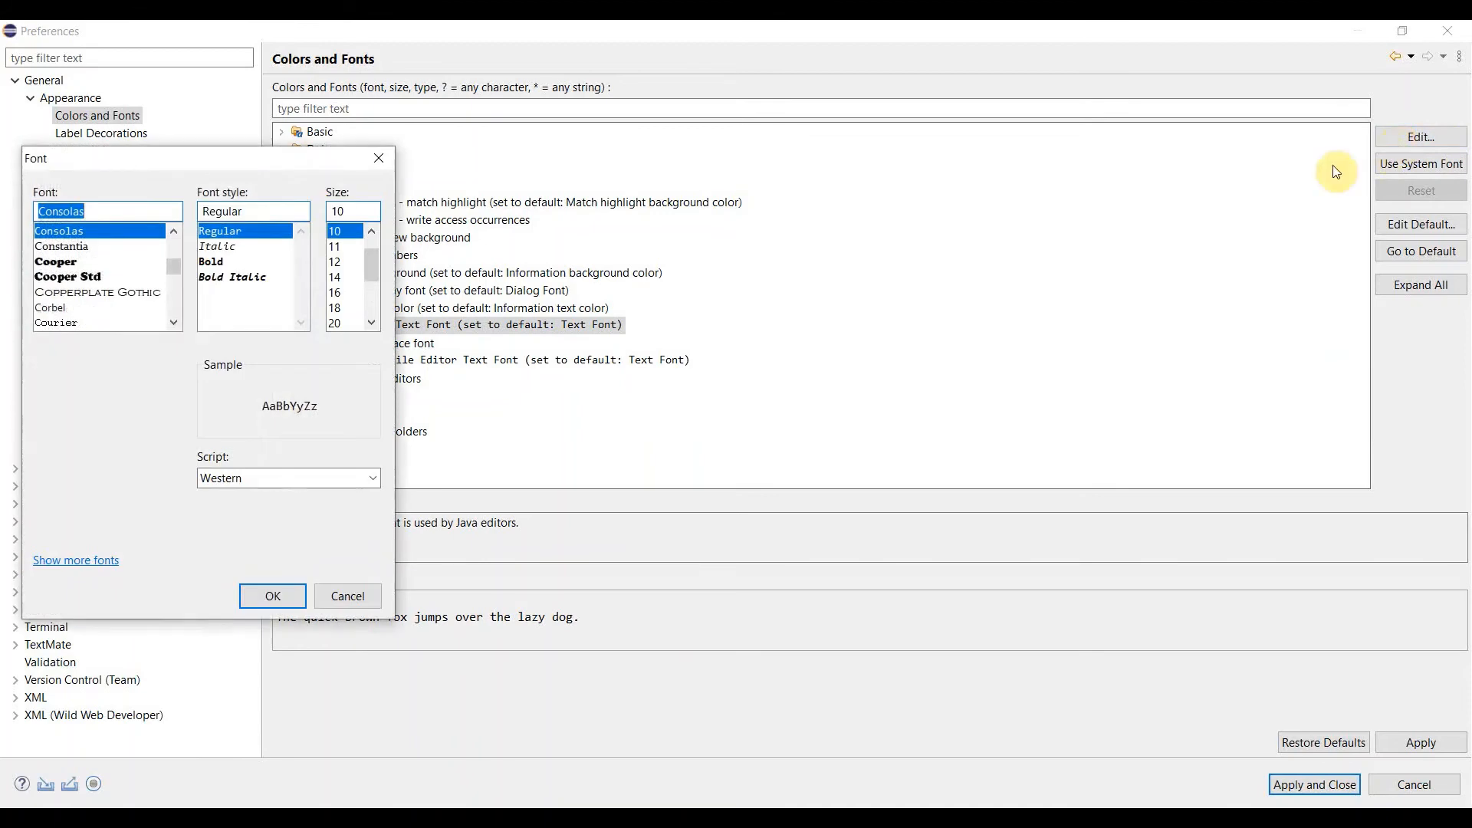
left_click(335, 278)
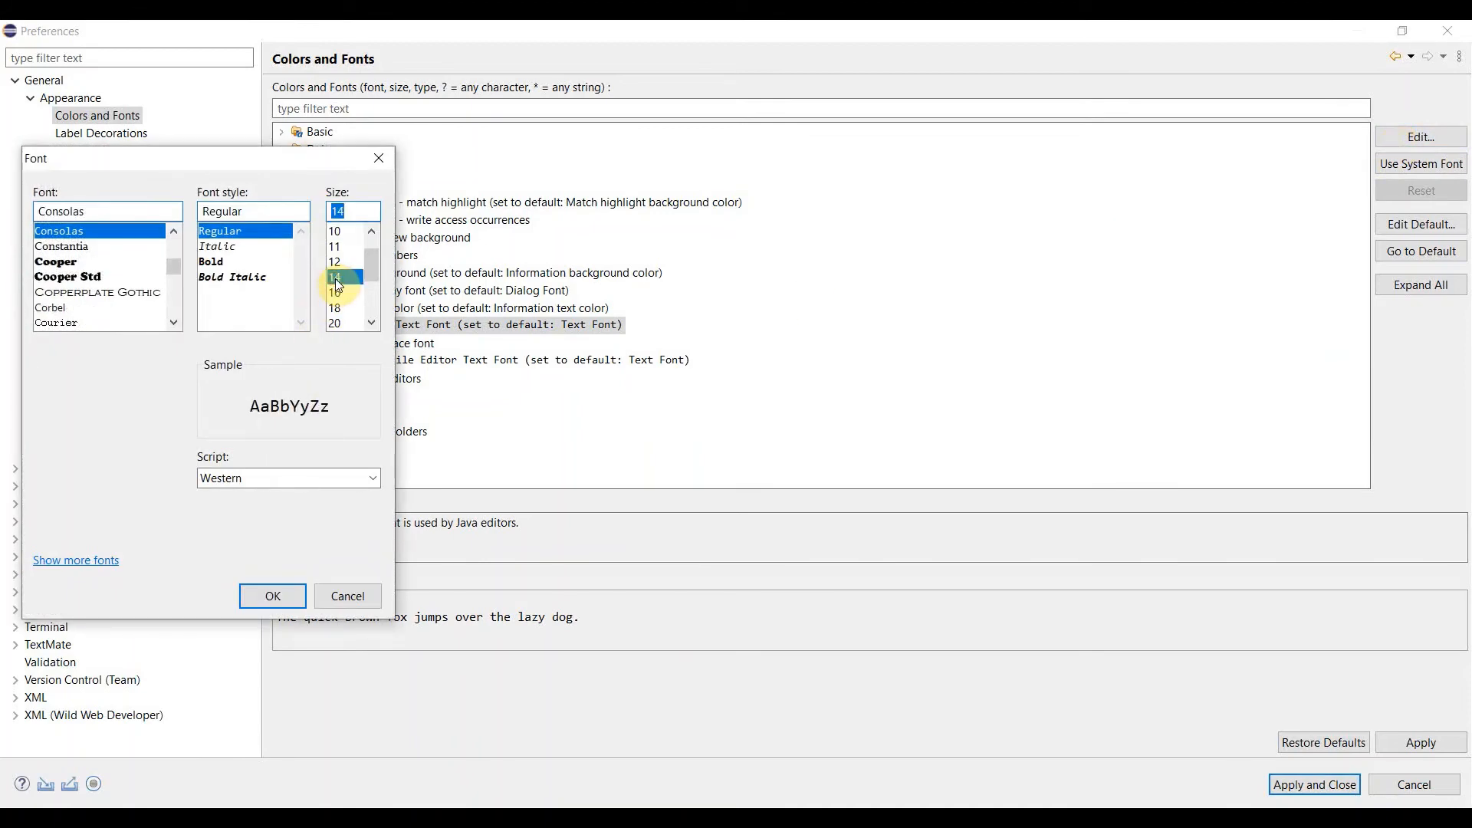
left_click(281, 605)
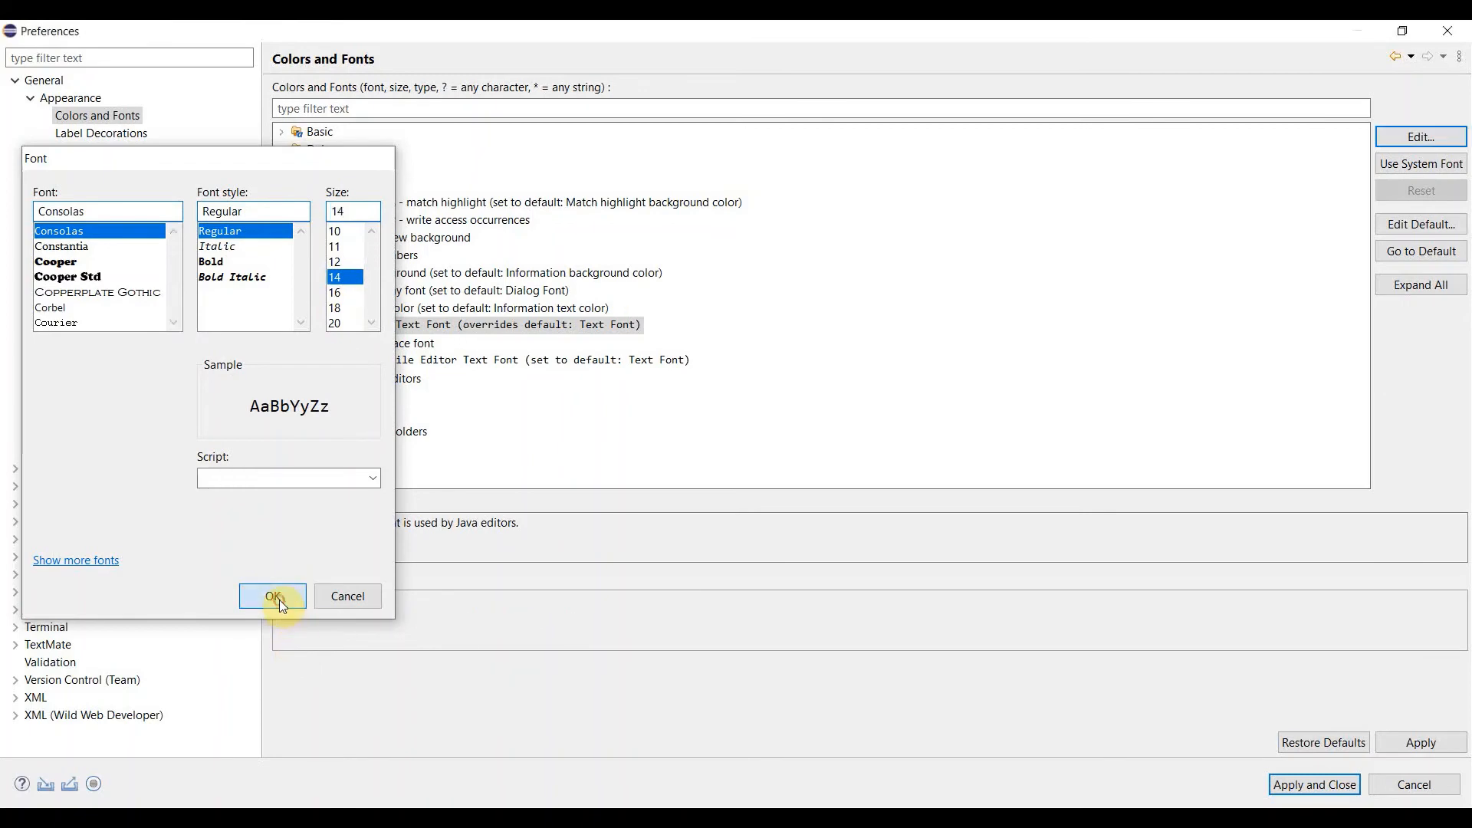
left_click(1425, 743)
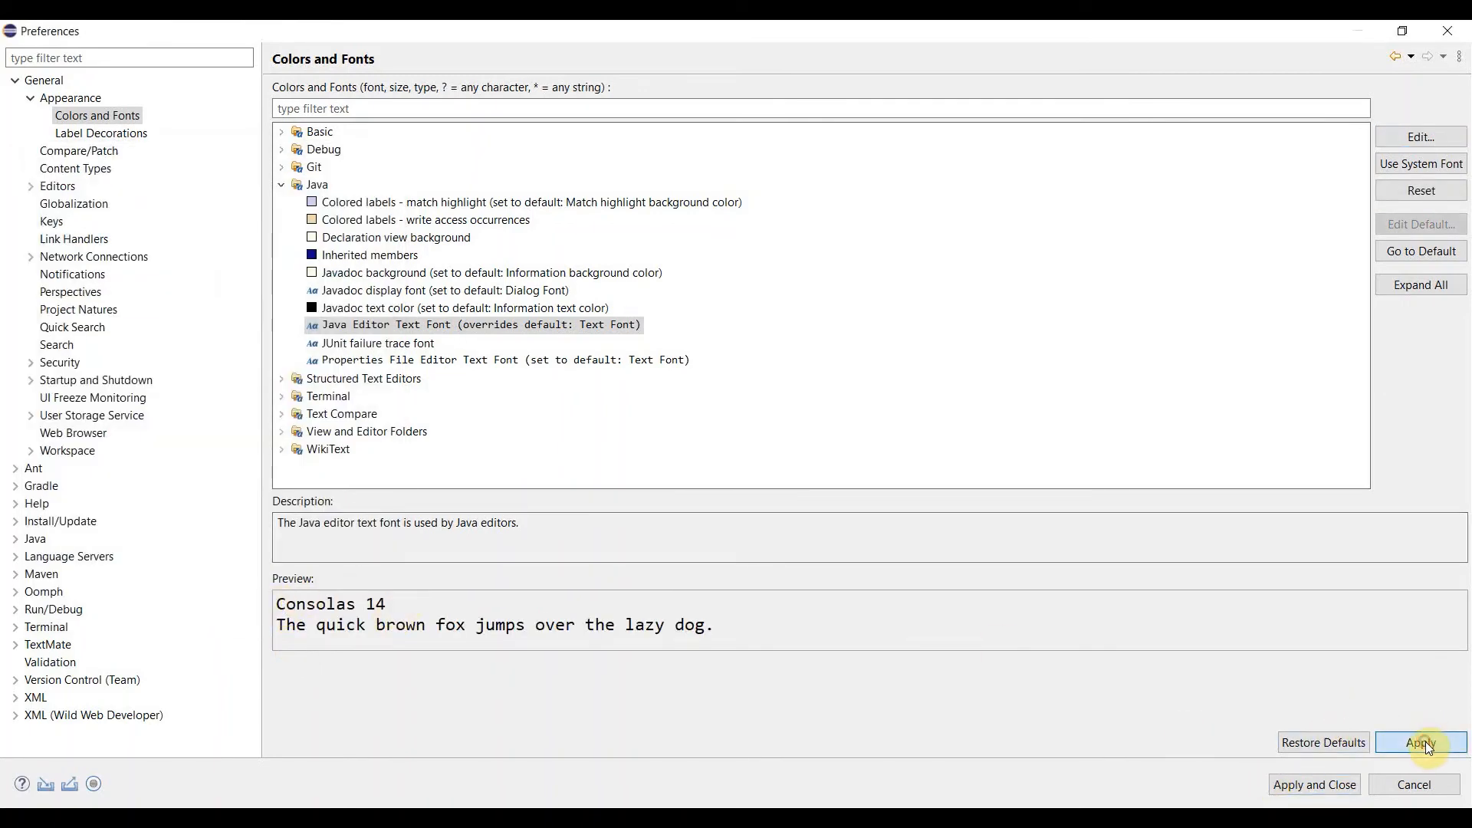
left_click(1316, 786)
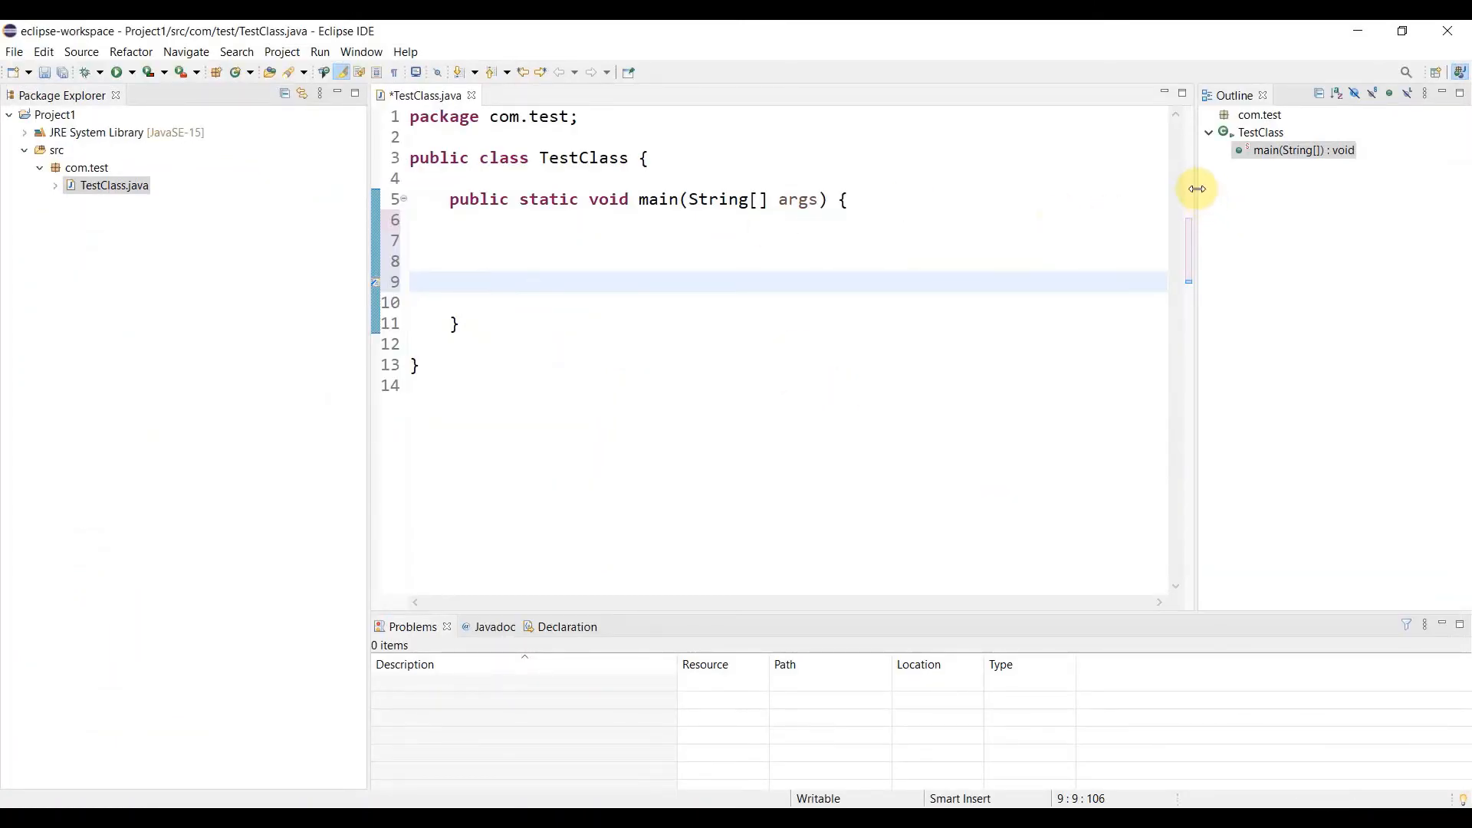
Widen the code editor area by narrowing the Outline and Package Explorer views
left_click_drag(1201, 188, 1240, 199)
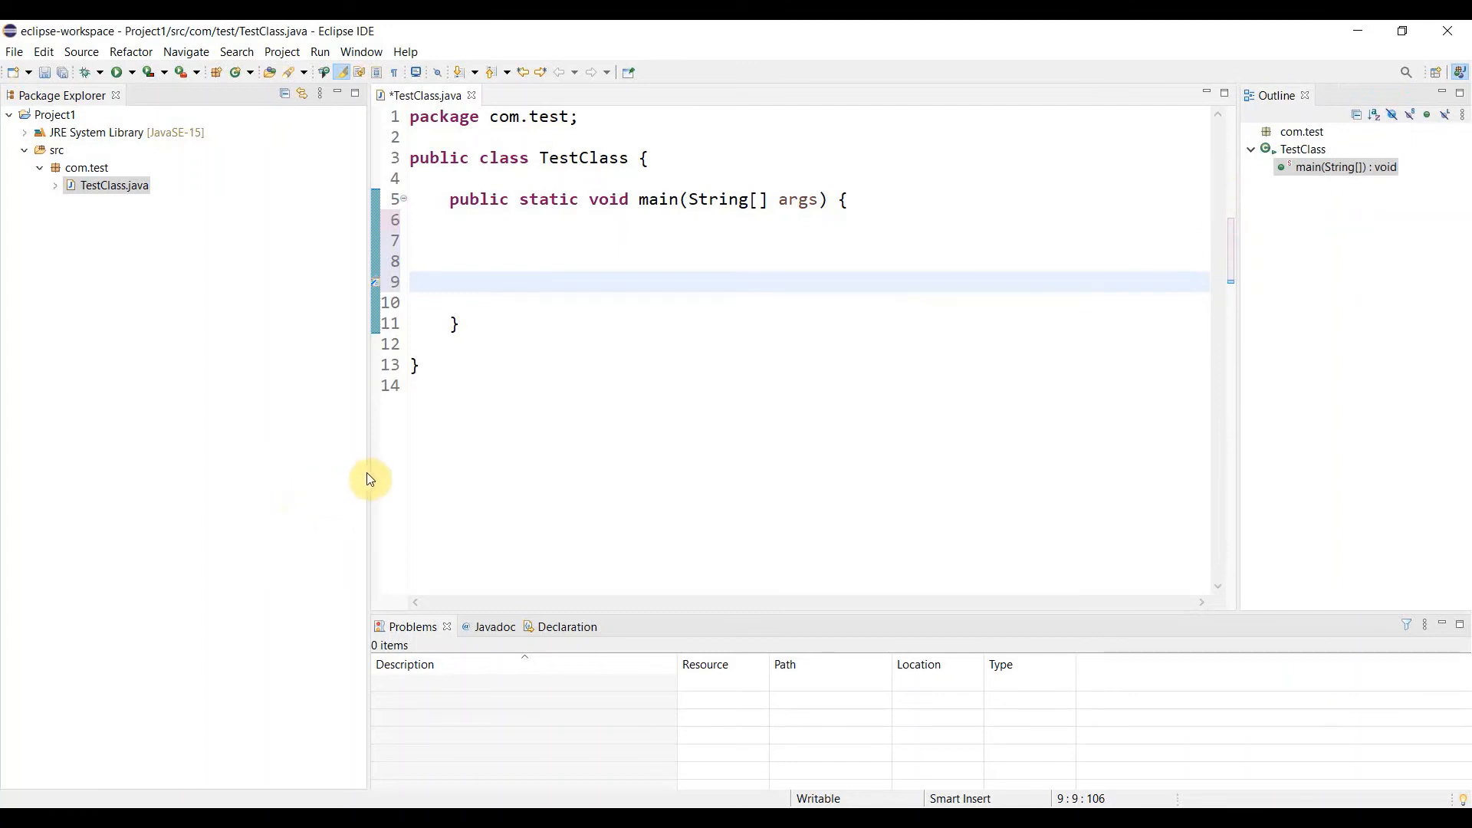
left_click_drag(370, 473, 247, 503)
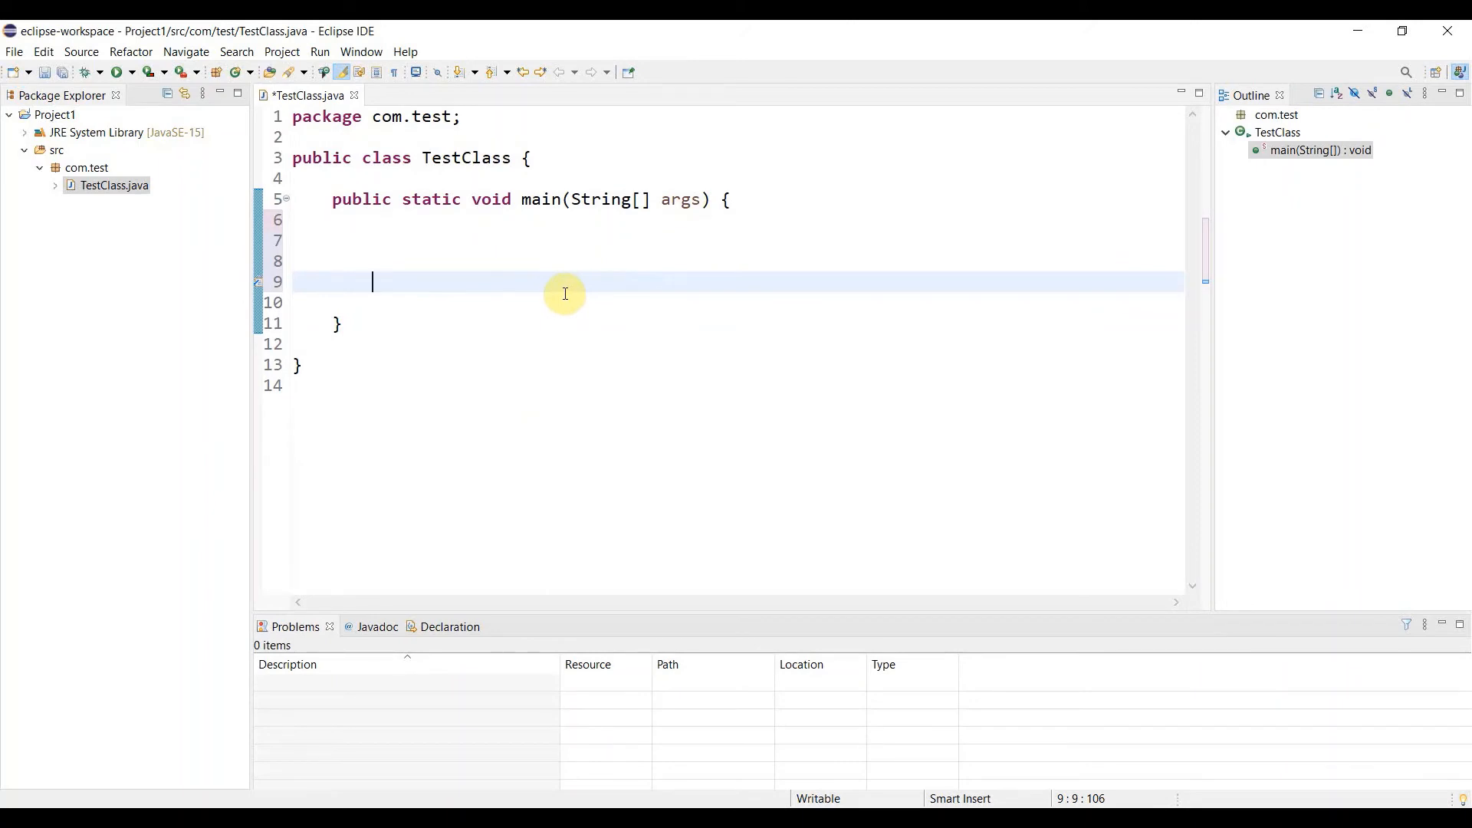
Using the sysout template, add System.out.println("Eclipse Installation is completed..."); to the main method and save TestClass.java
type("Syso")
key("ctrl+space")
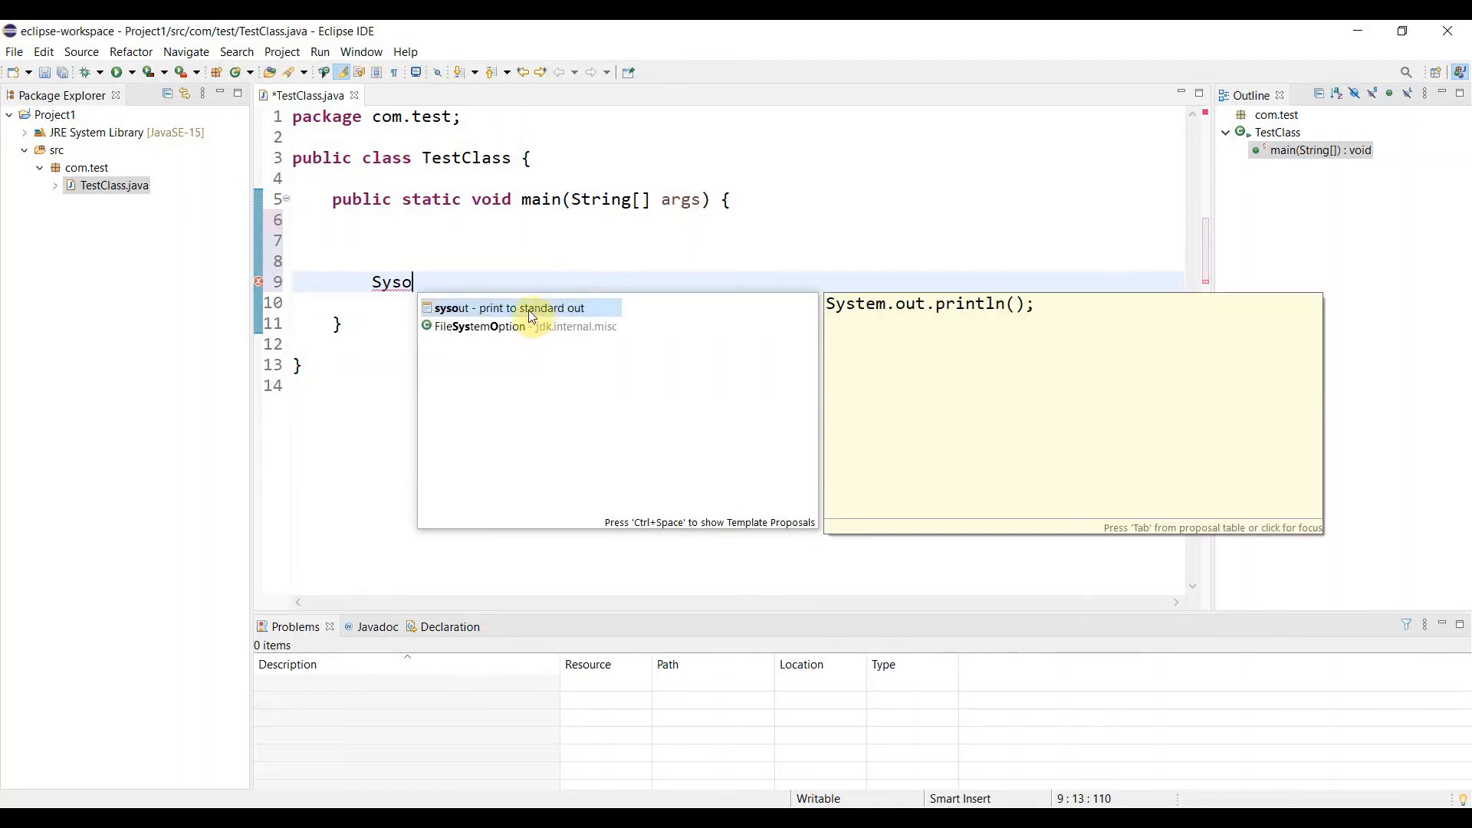
double_click(532, 316)
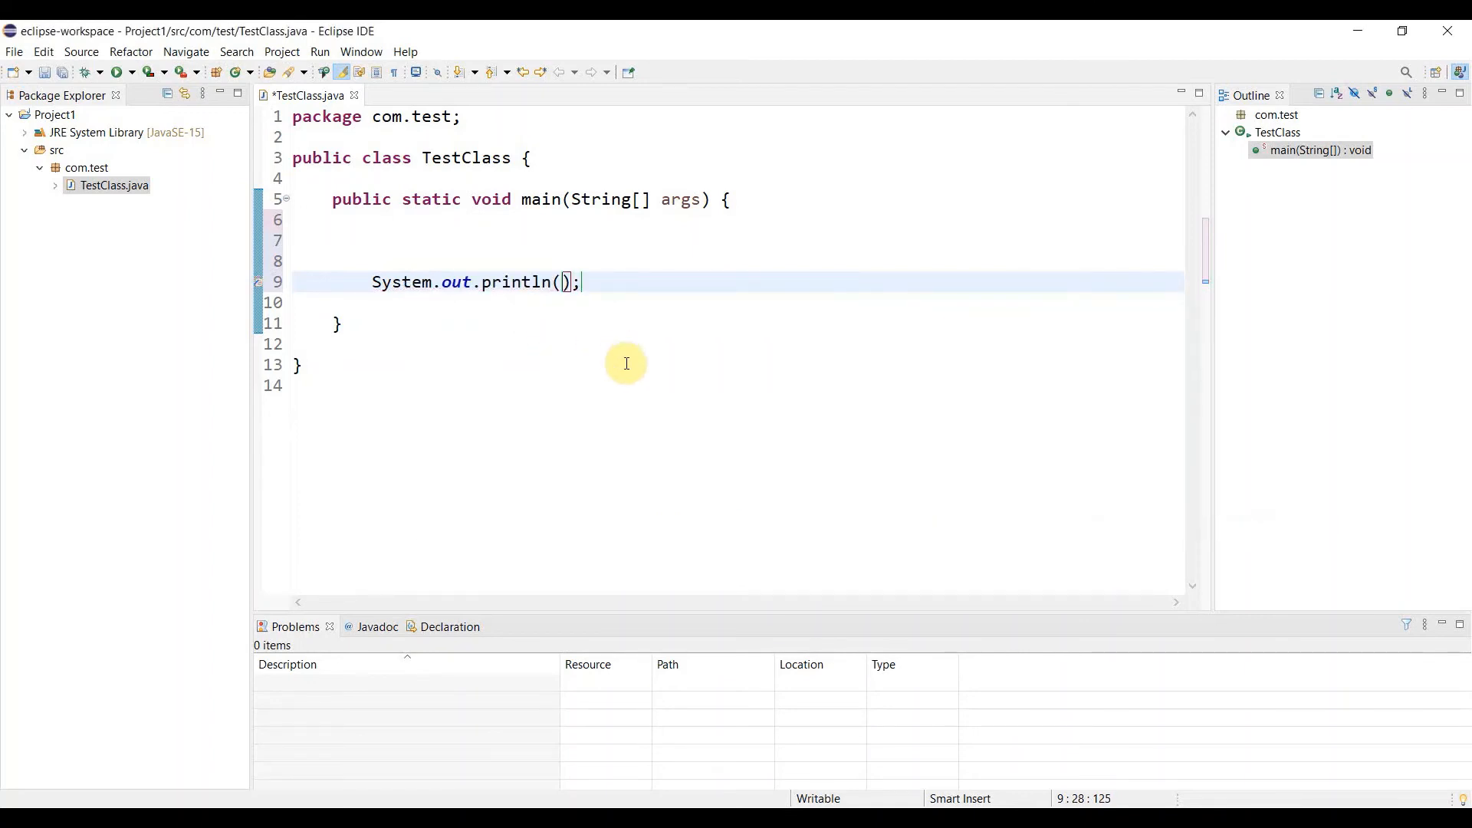
type("\"\"")
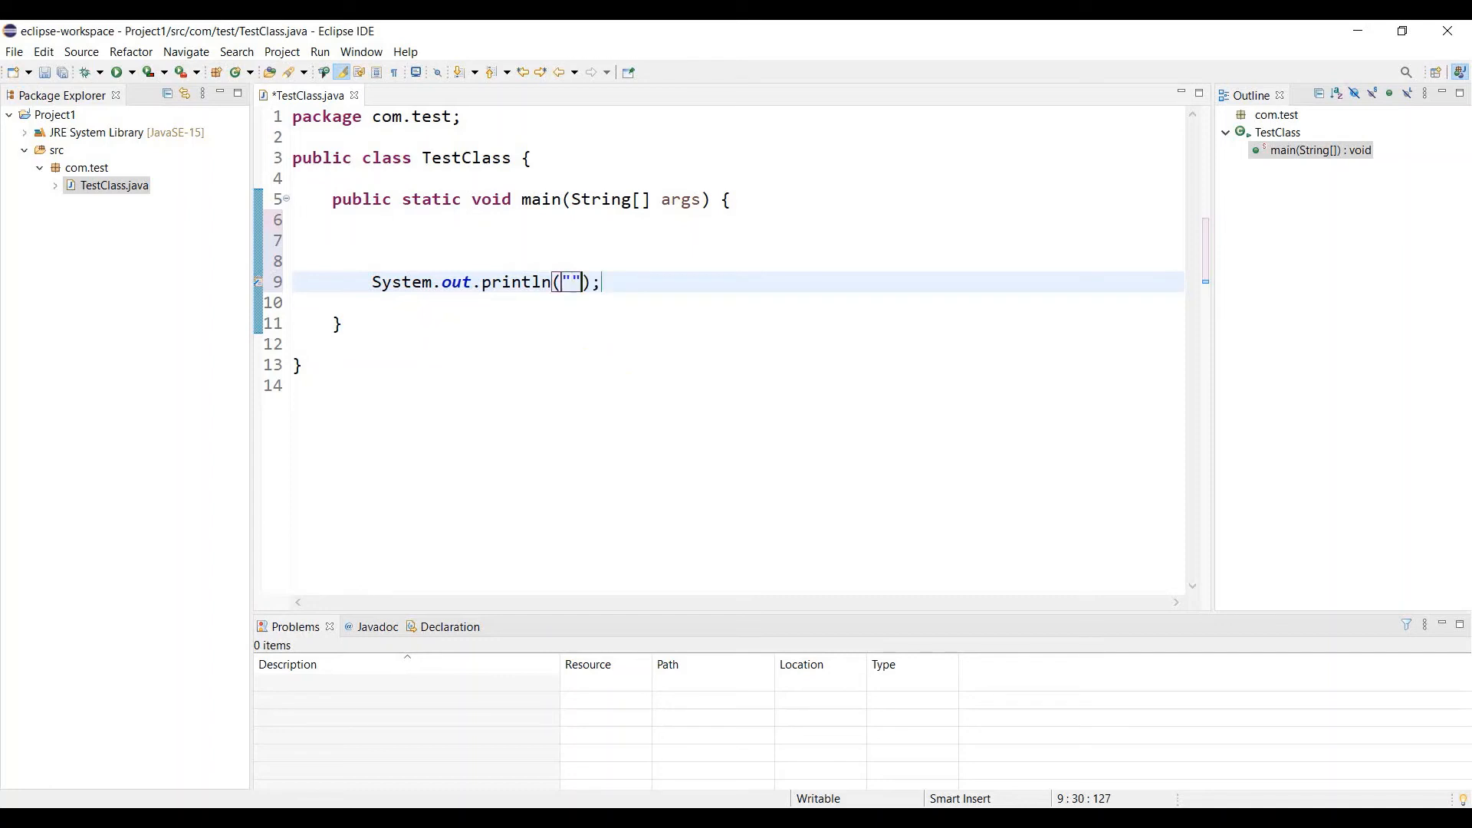
key("Left")
type("Eclipse")
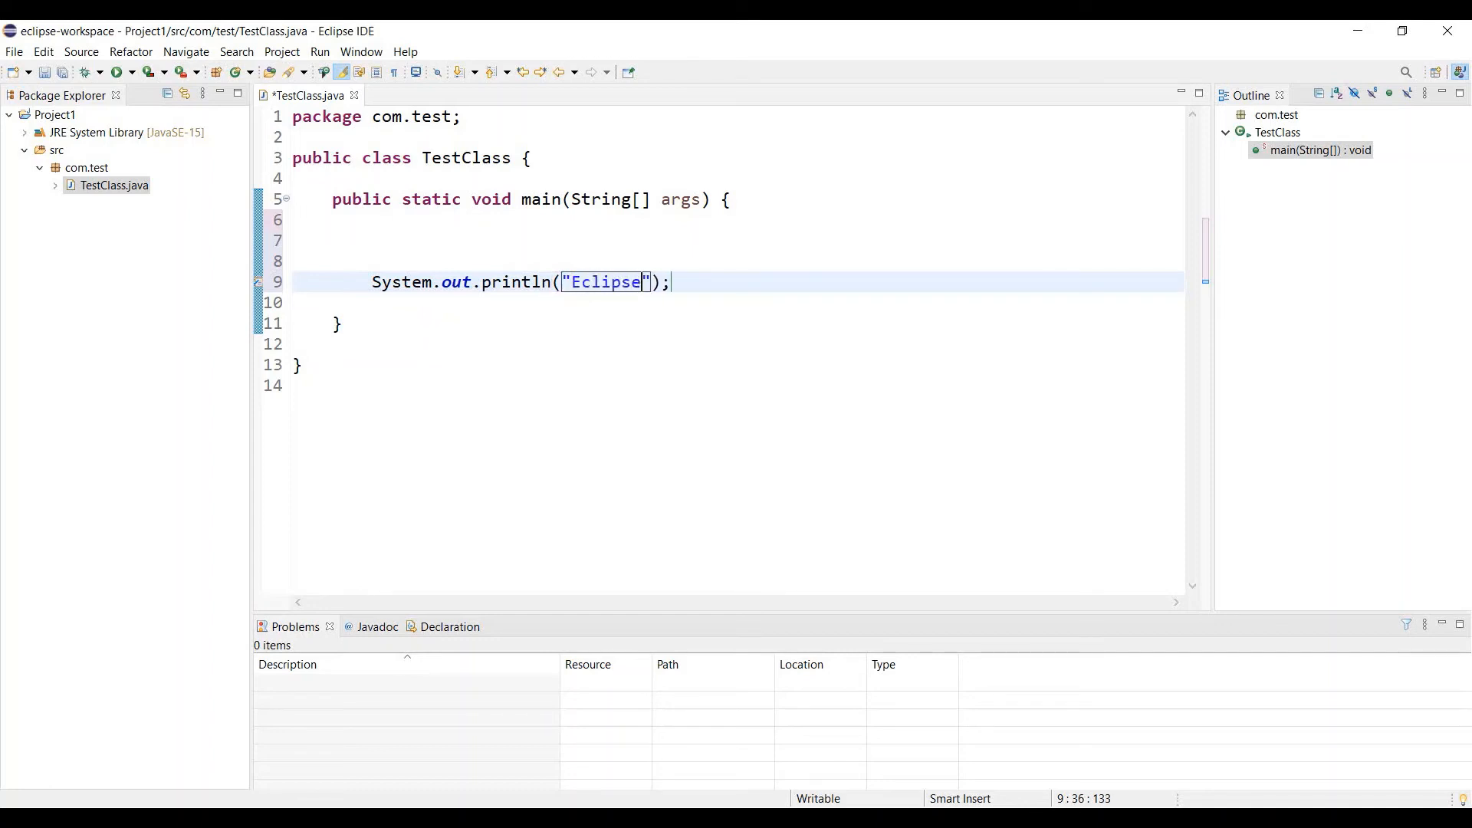
type(" Installat")
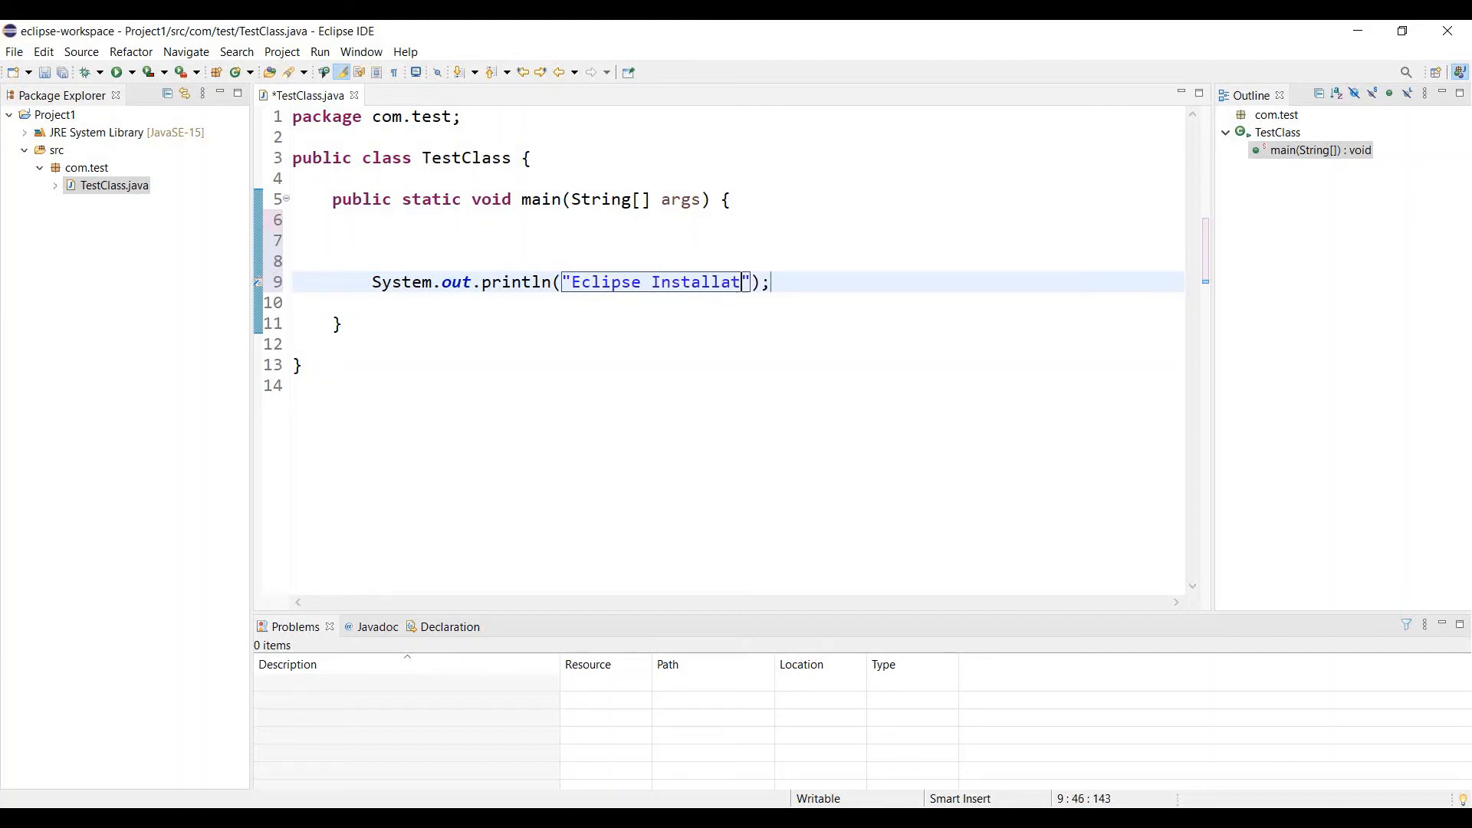
type("ion is ")
type("complet")
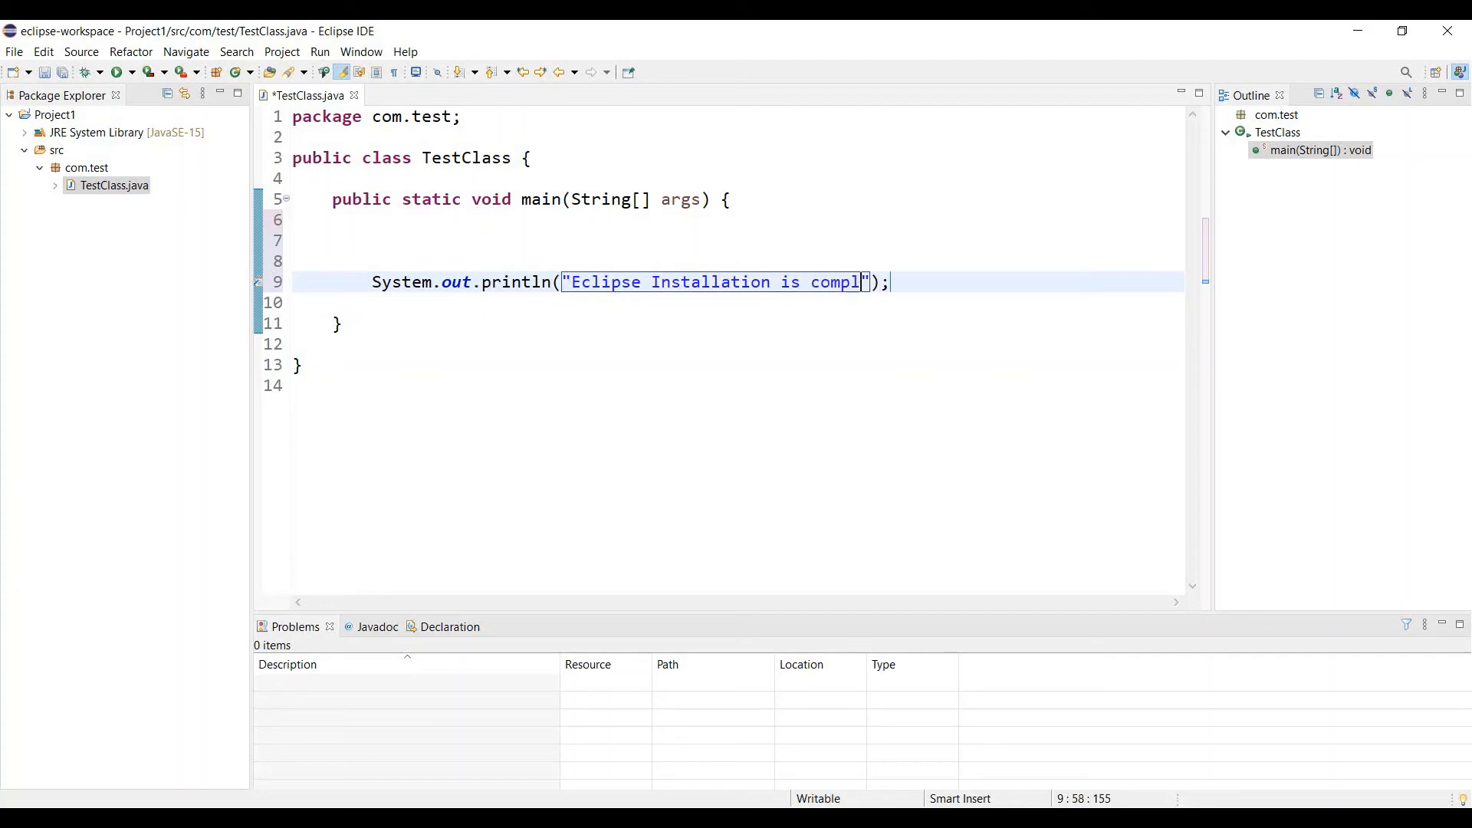
type("ed...")
left_click(46, 76)
left_click(412, 224)
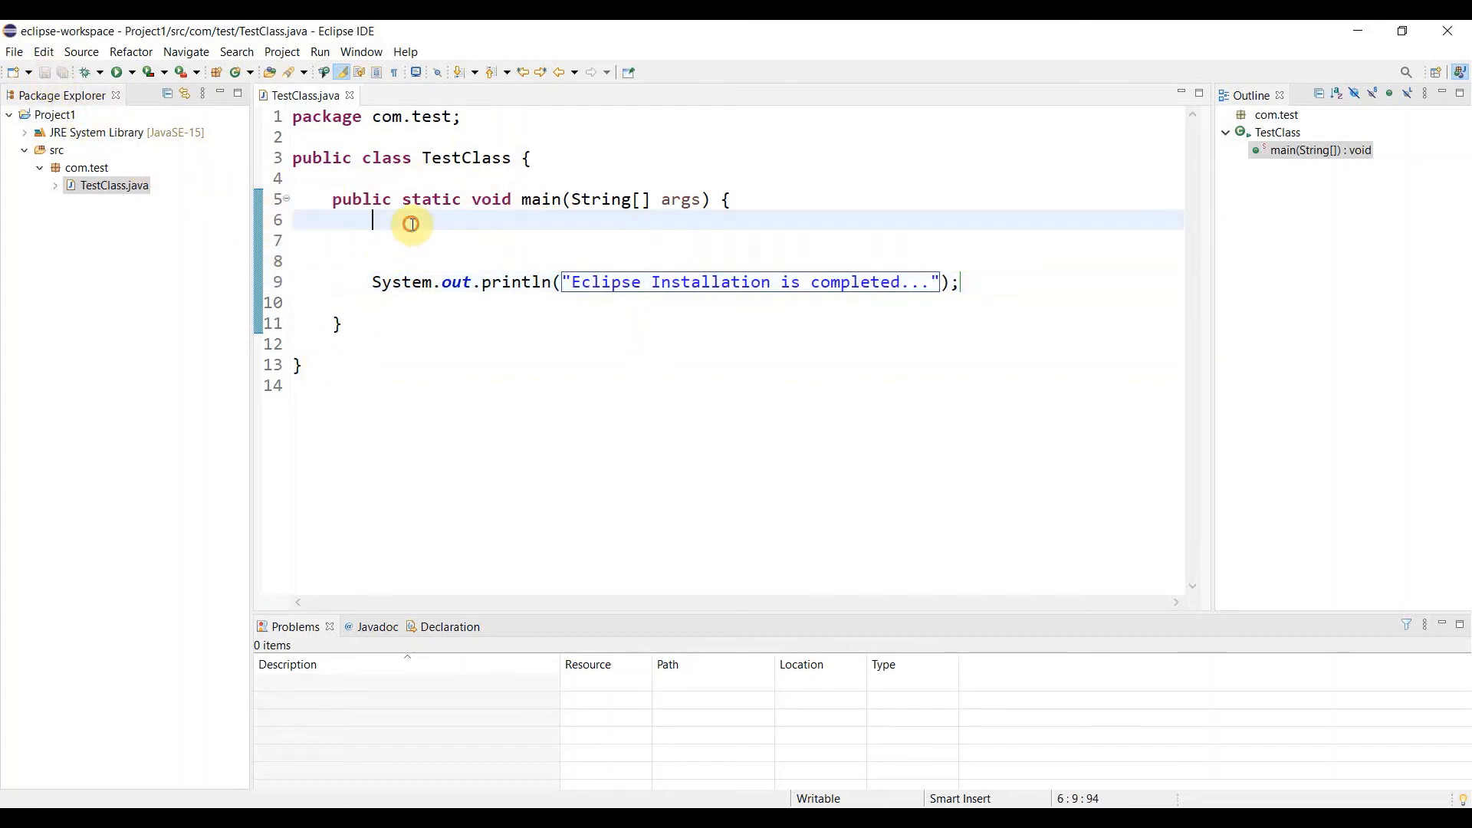
Run TestClass.java as a Java Application and highlight the message printed in the console
right_click(412, 224)
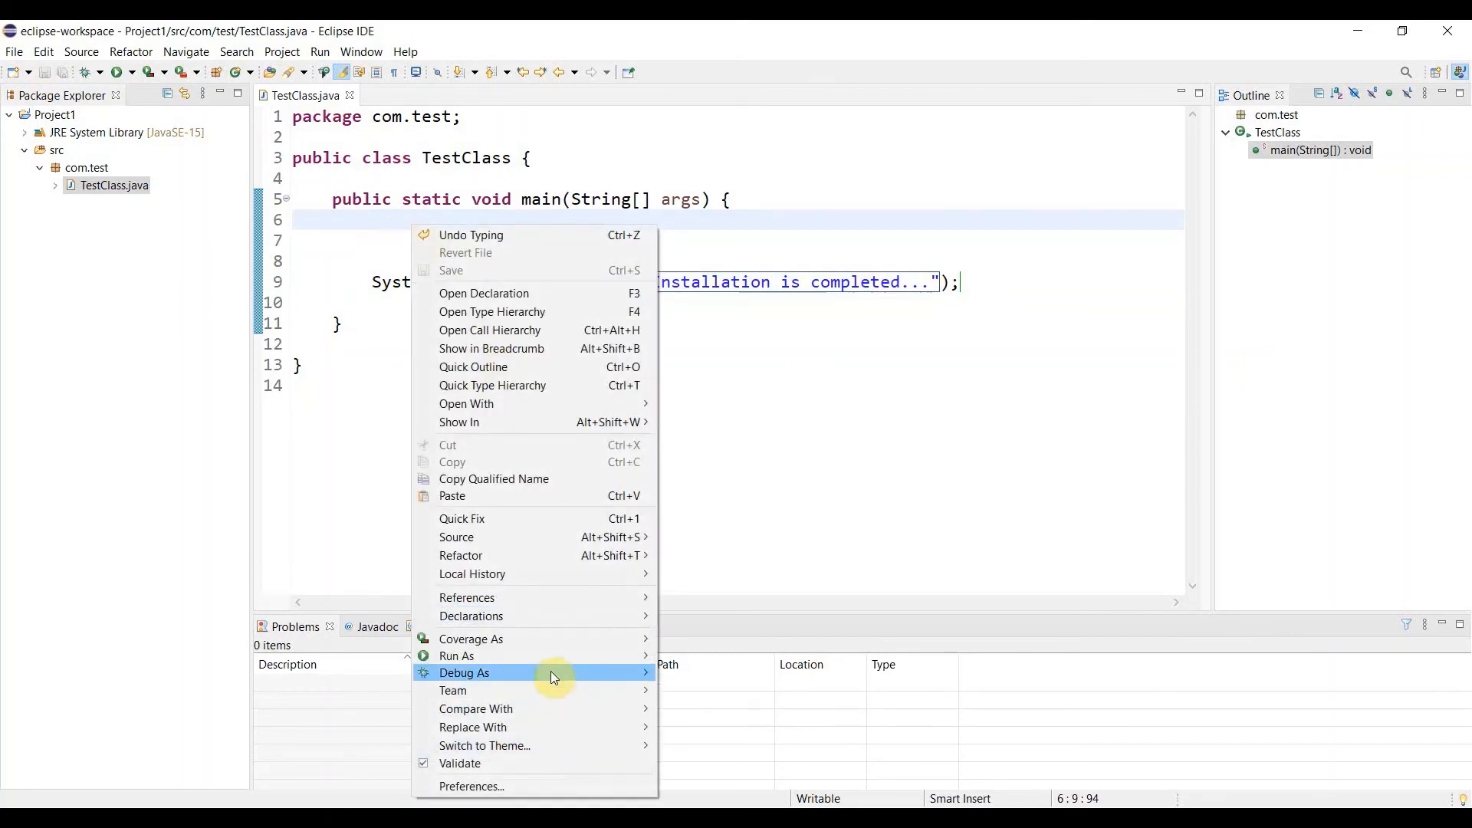
mouse_move(597, 655)
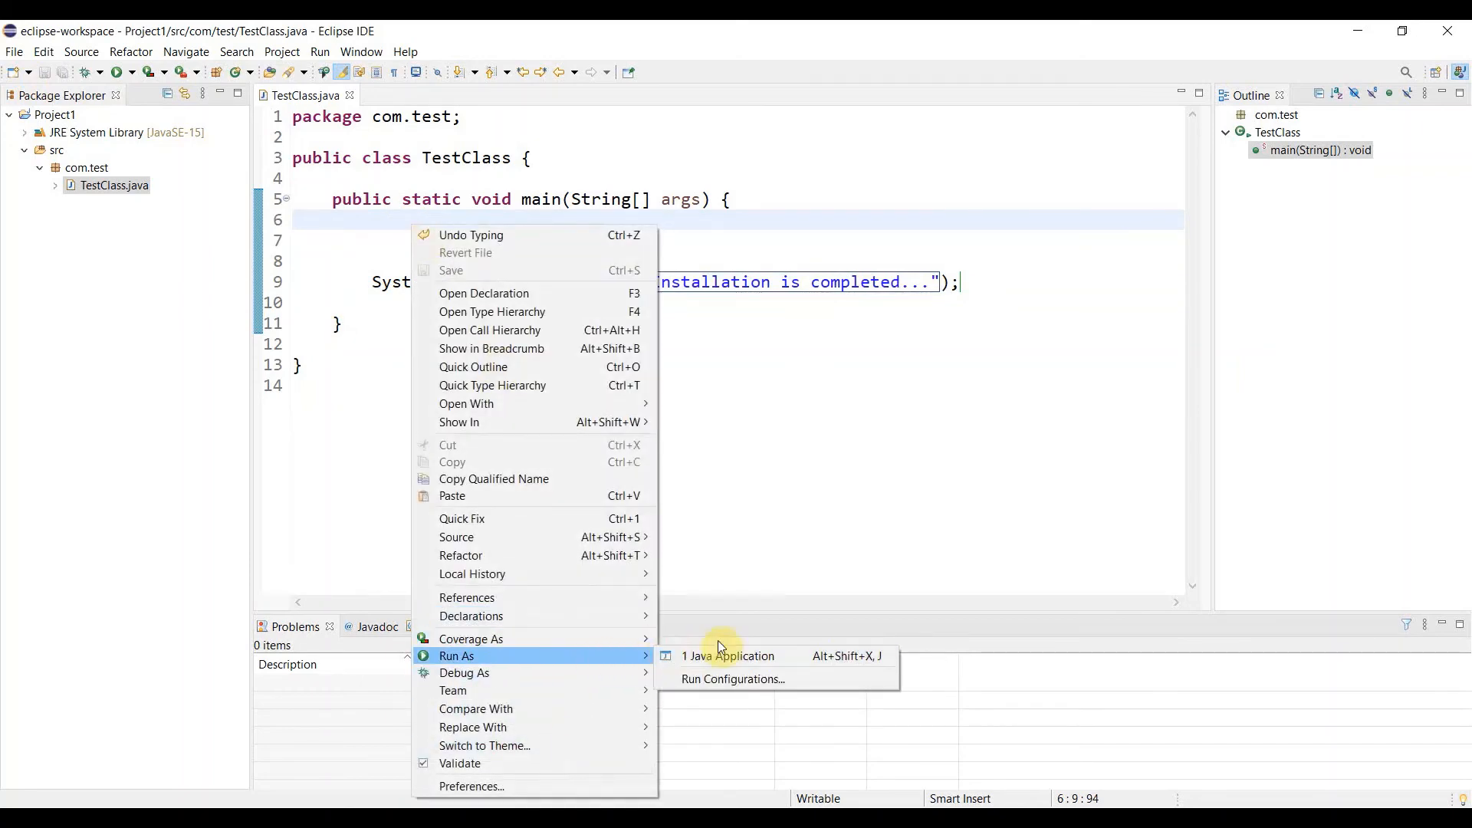
left_click(750, 657)
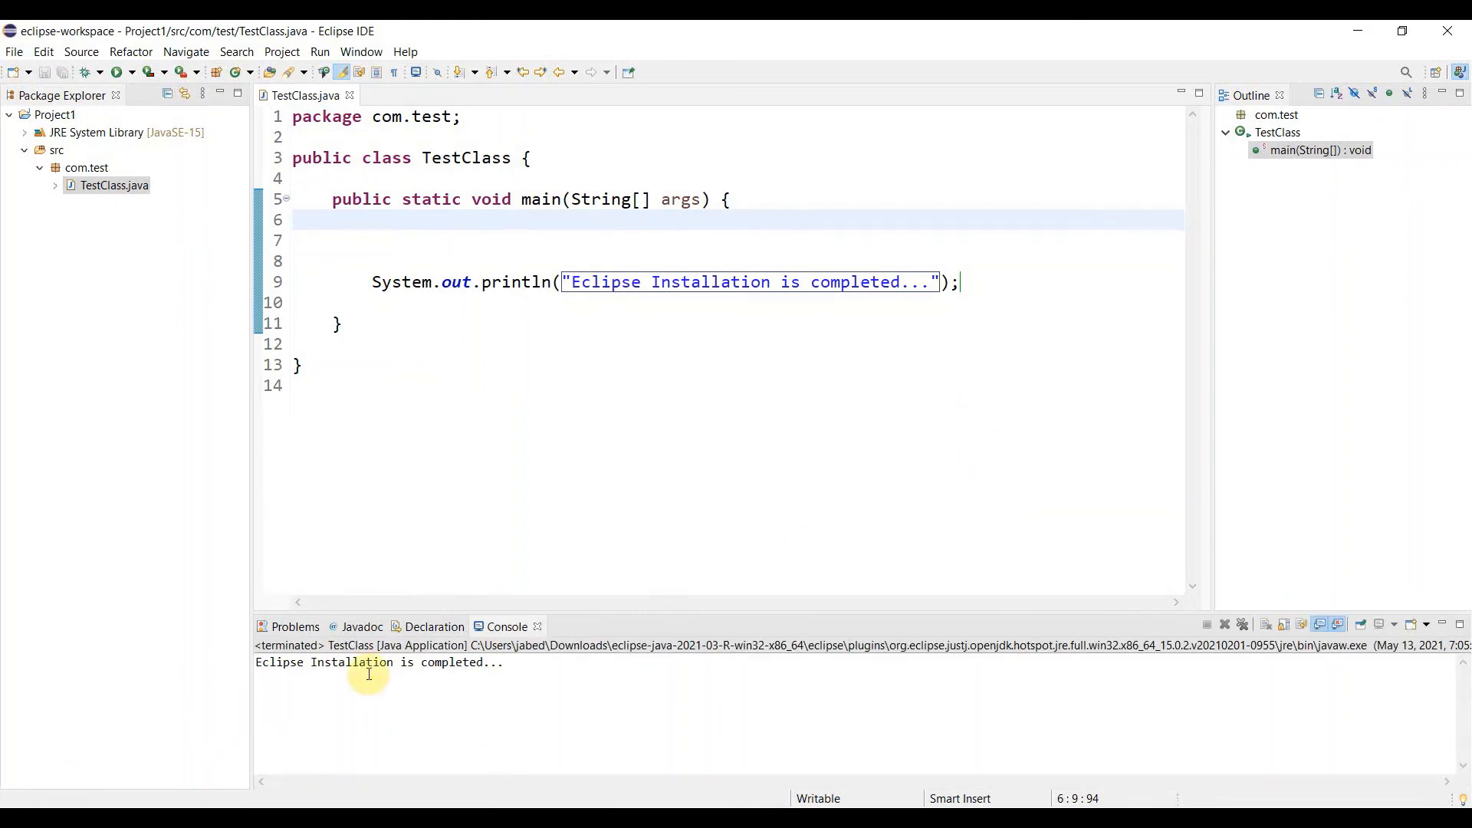
left_click(516, 663)
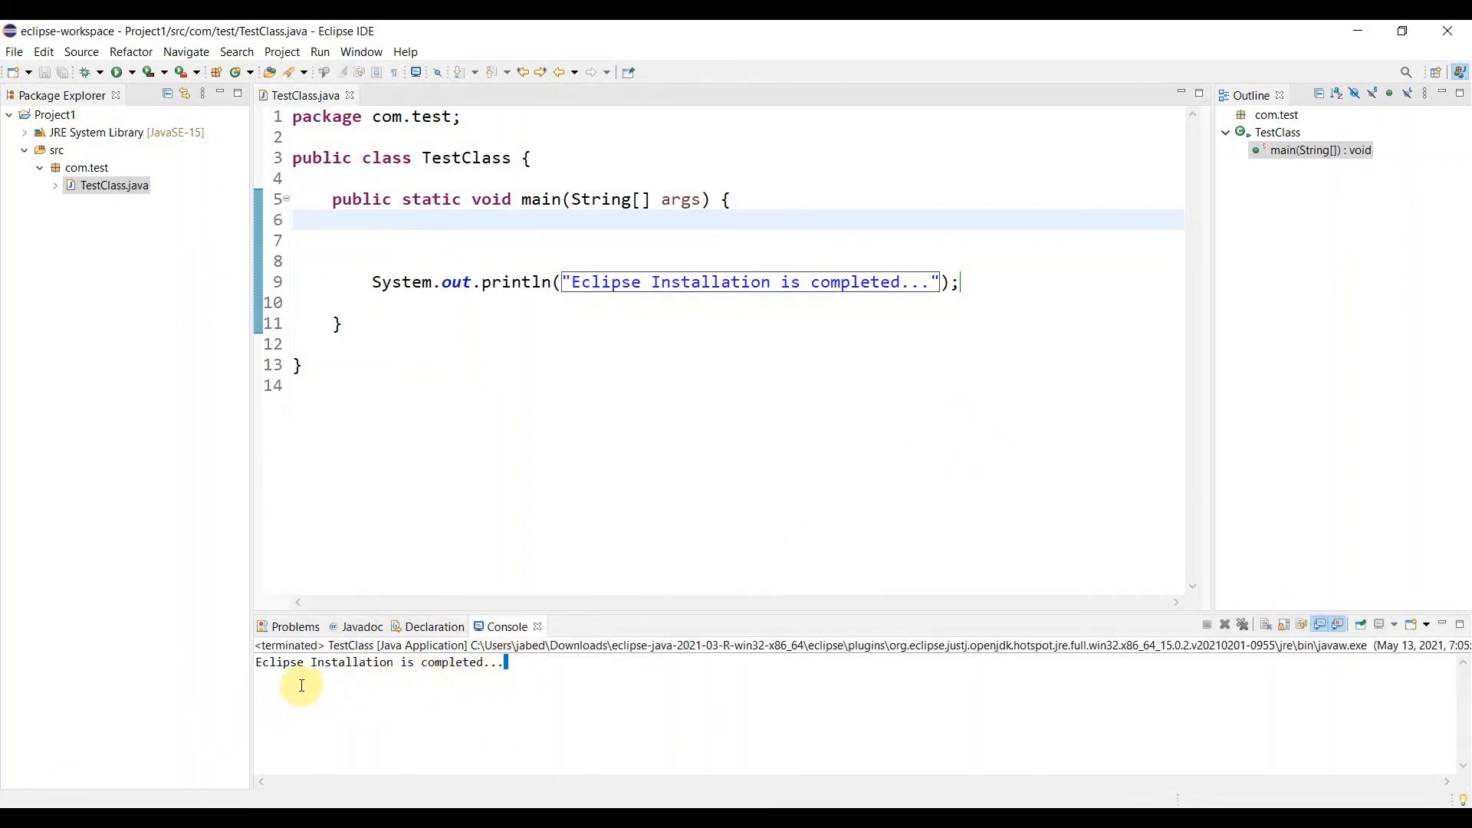
triple_click(255, 661)
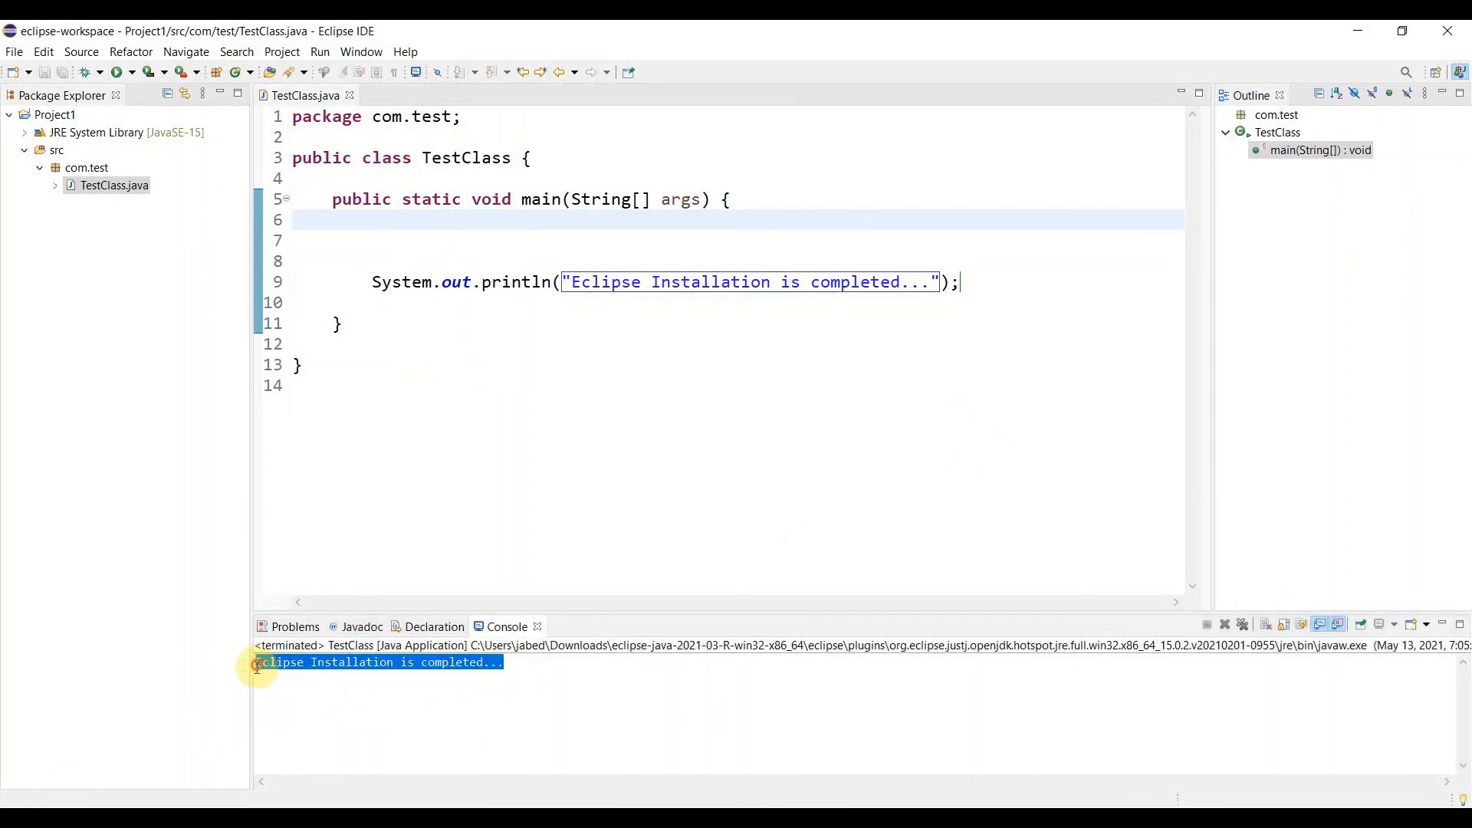
left_click(491, 358)
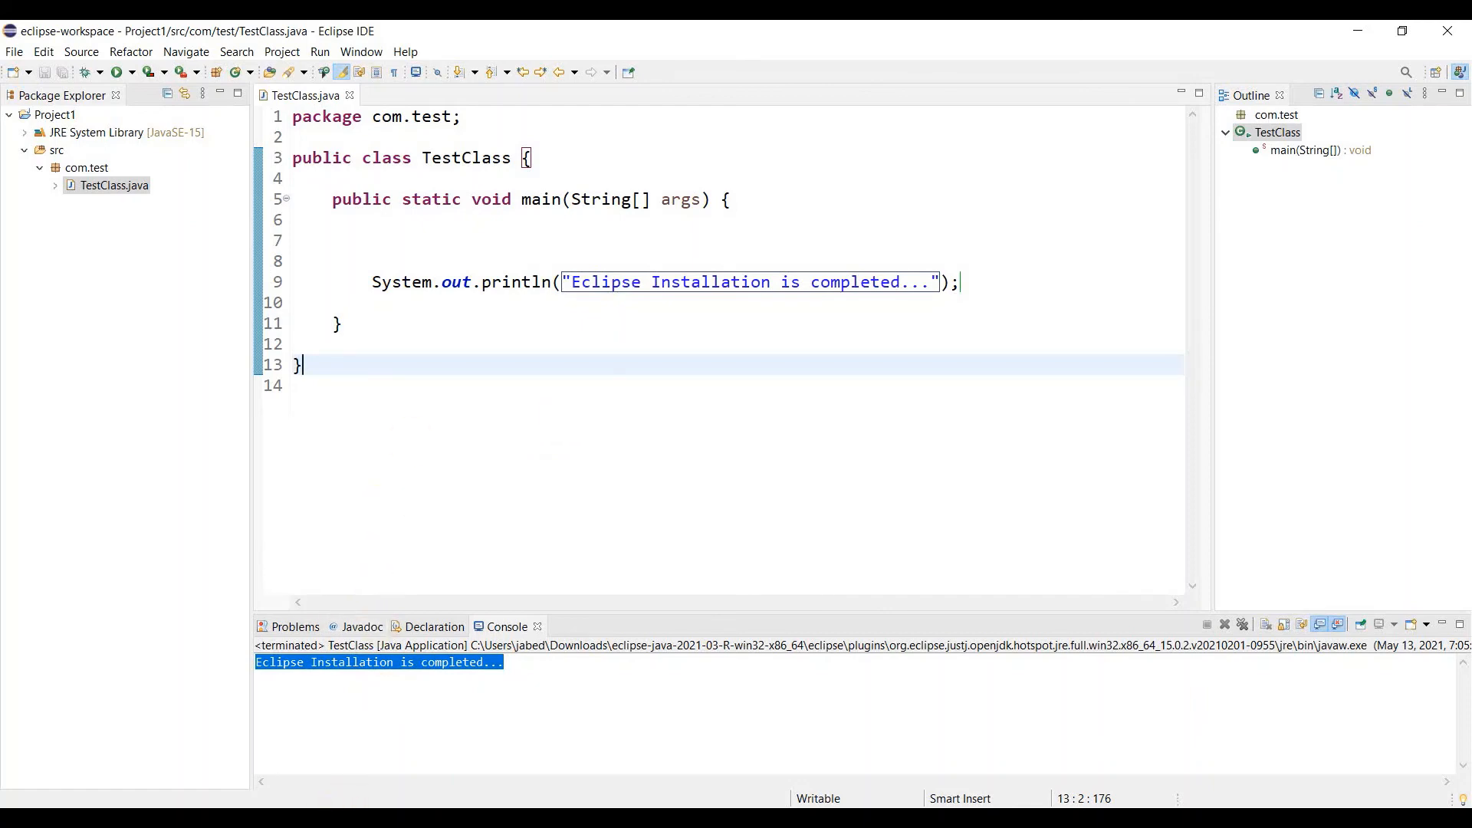
In a new Notepad window, write "Java - JDK" and below it "Java Development KIT", highlight the second line, and minimize the window
key("super+s")
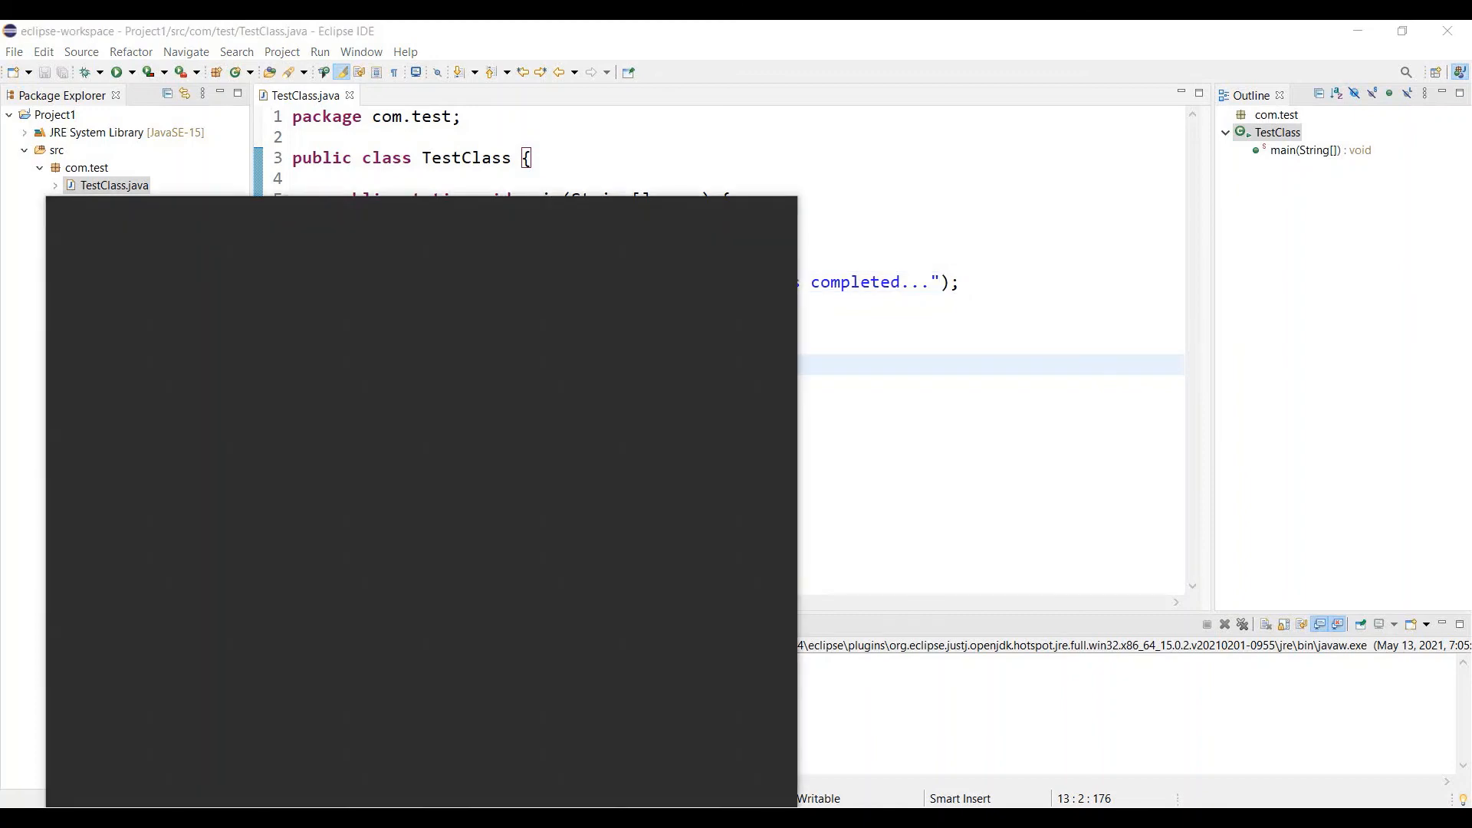
type("note")
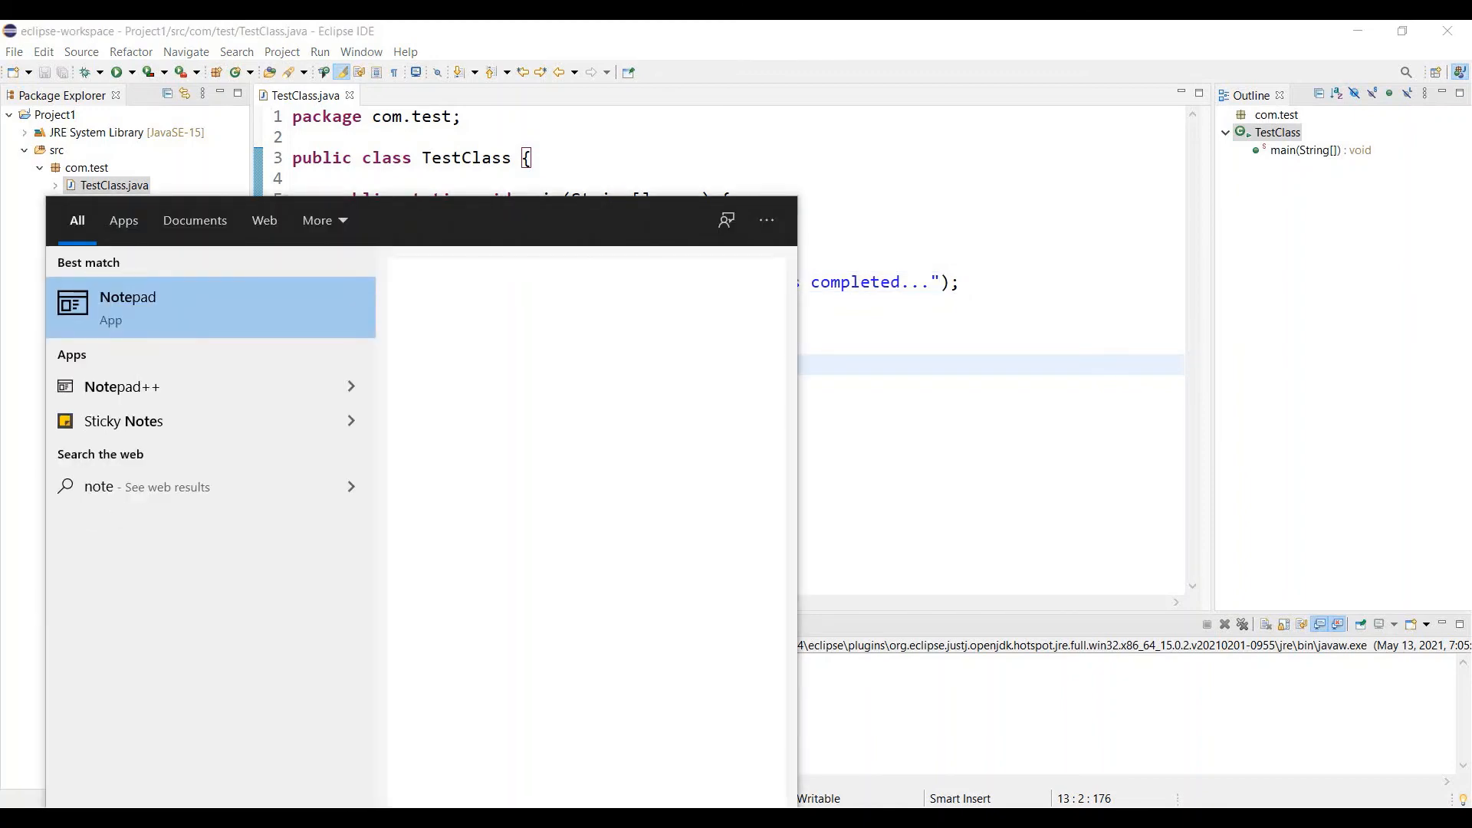
left_click(115, 301)
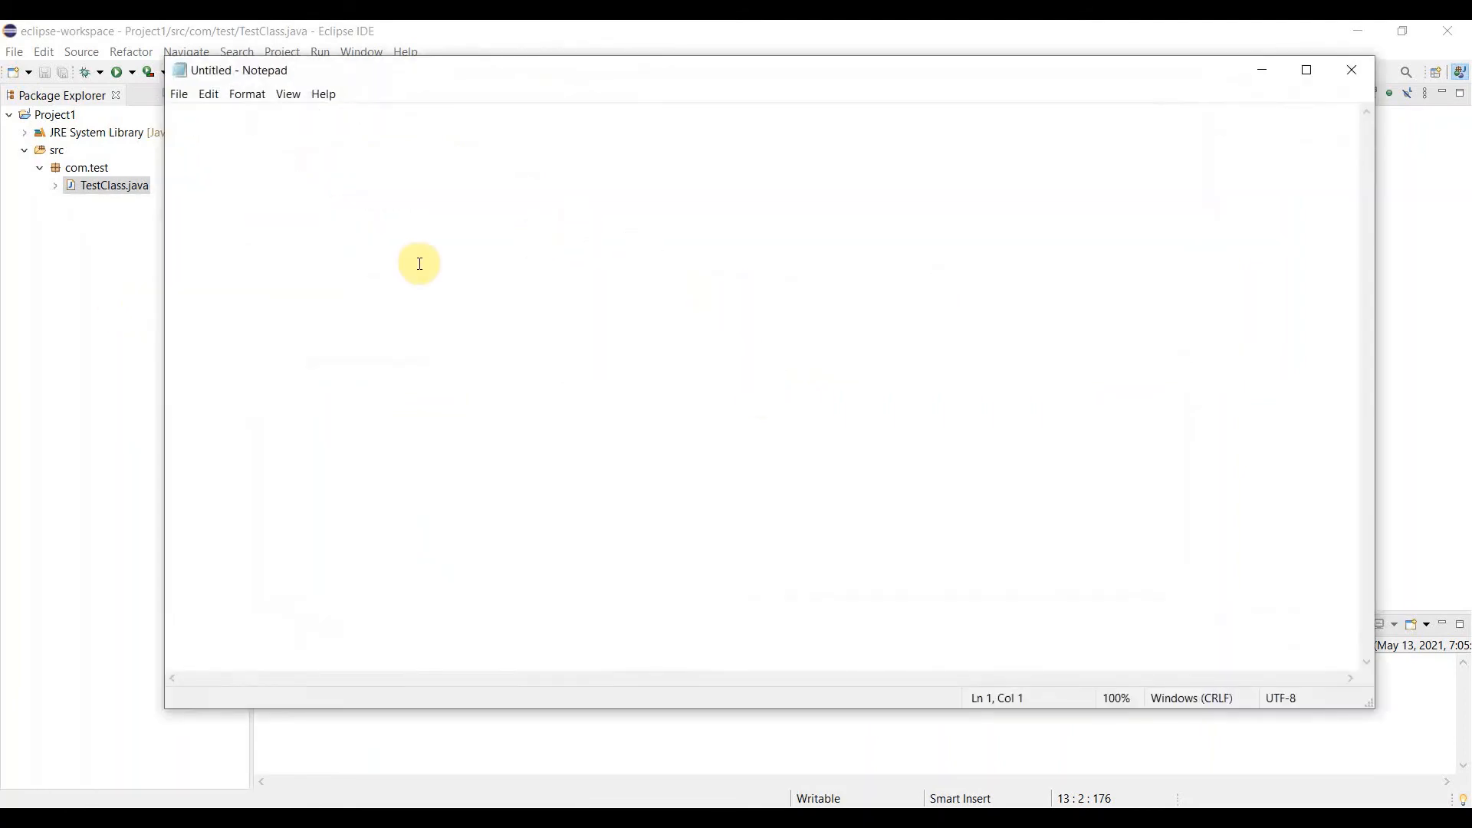
type("Ja")
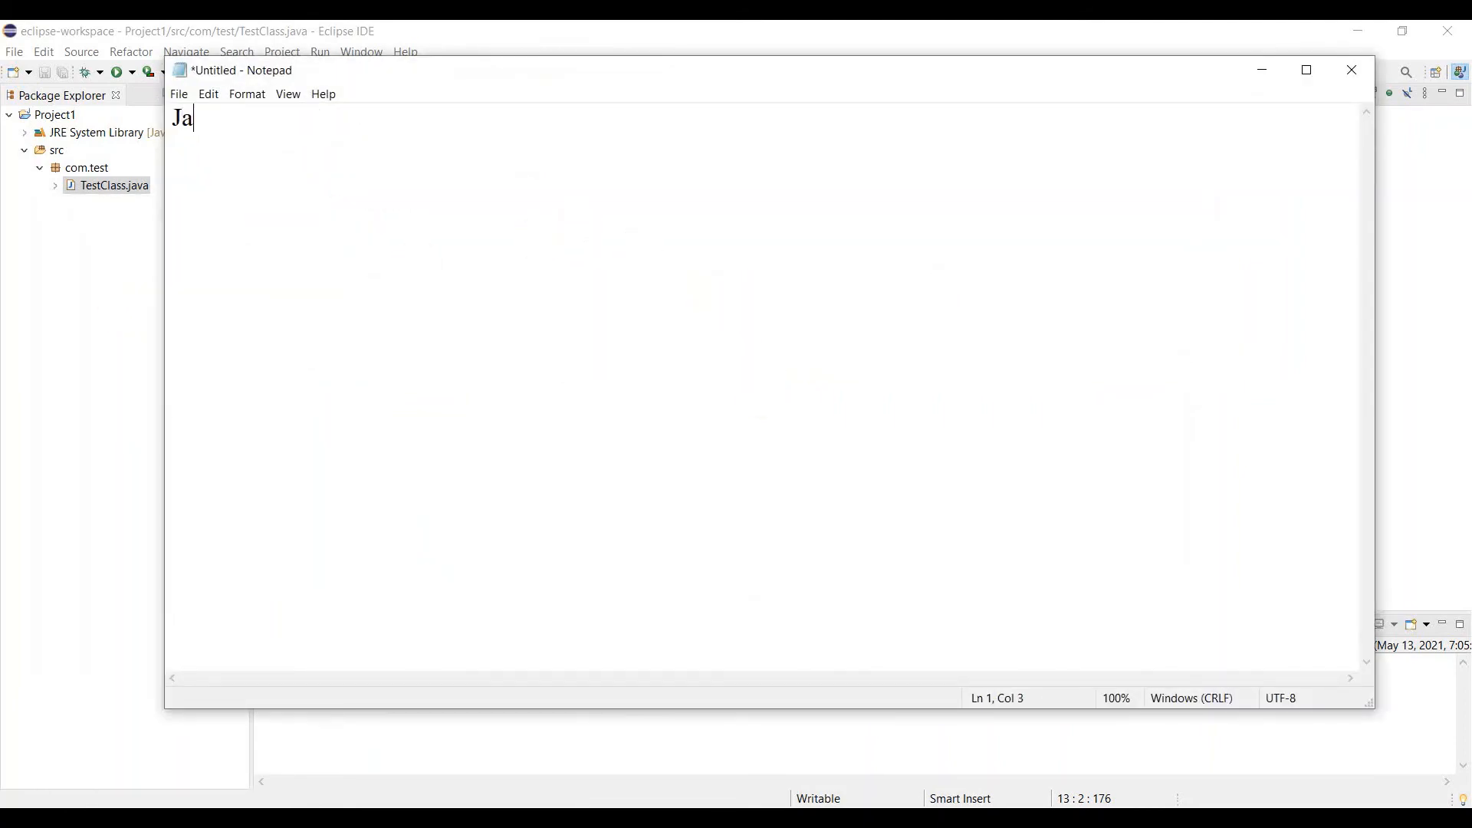
type("va - JDK")
key("Return")
type("Java")
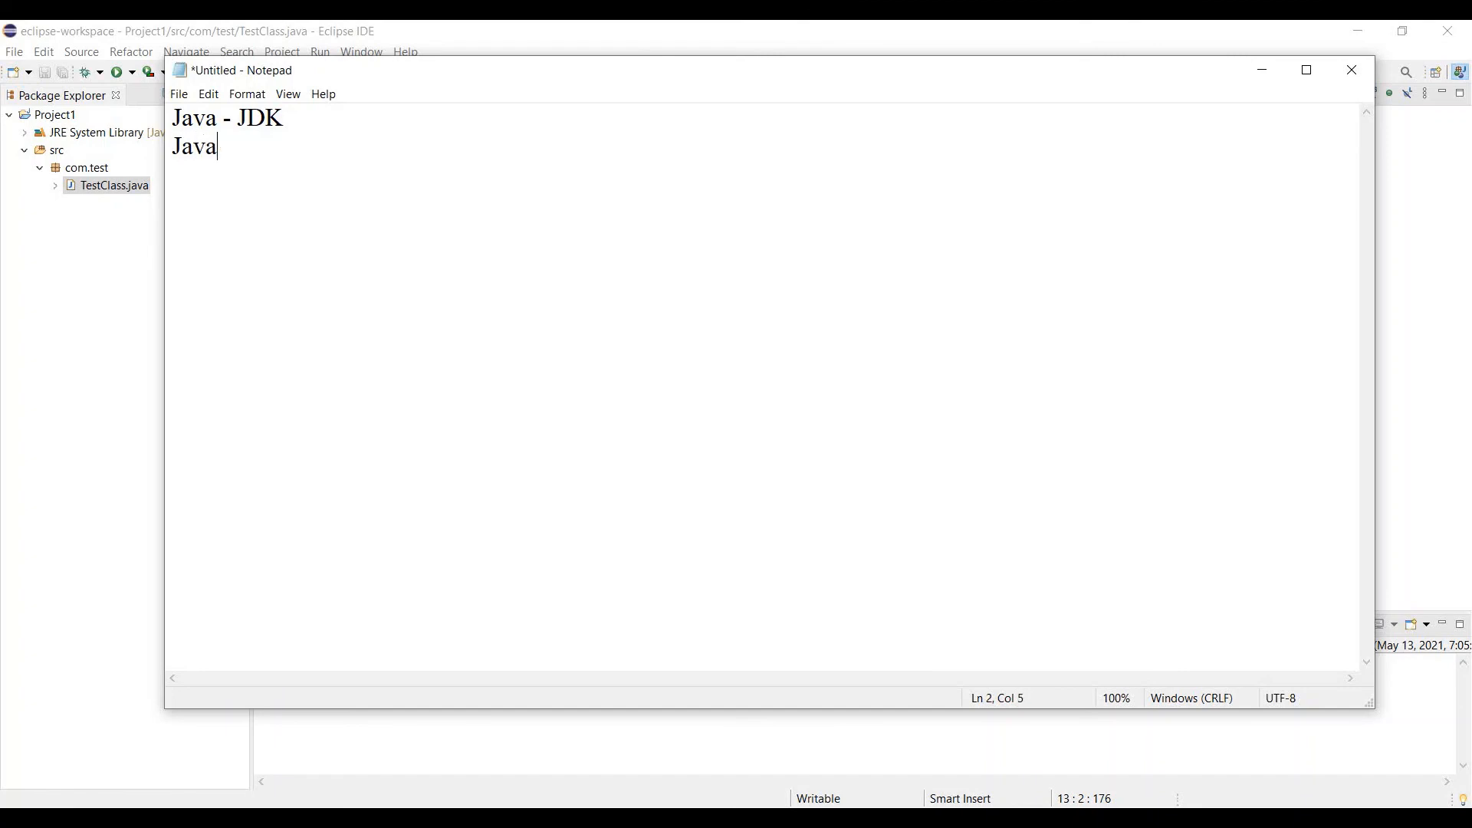
type(" Development KIT")
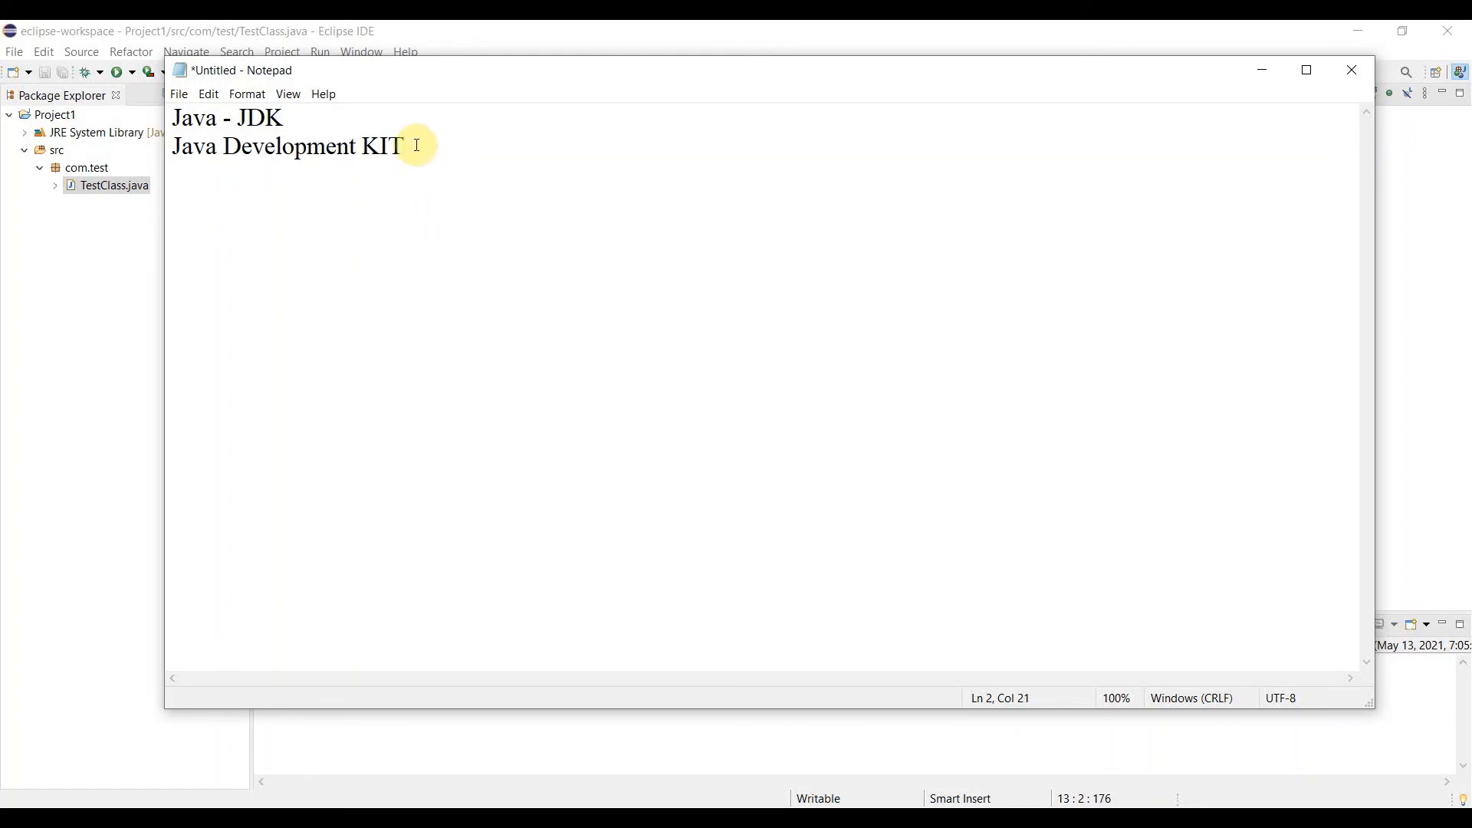
left_click_drag(417, 145, 178, 167)
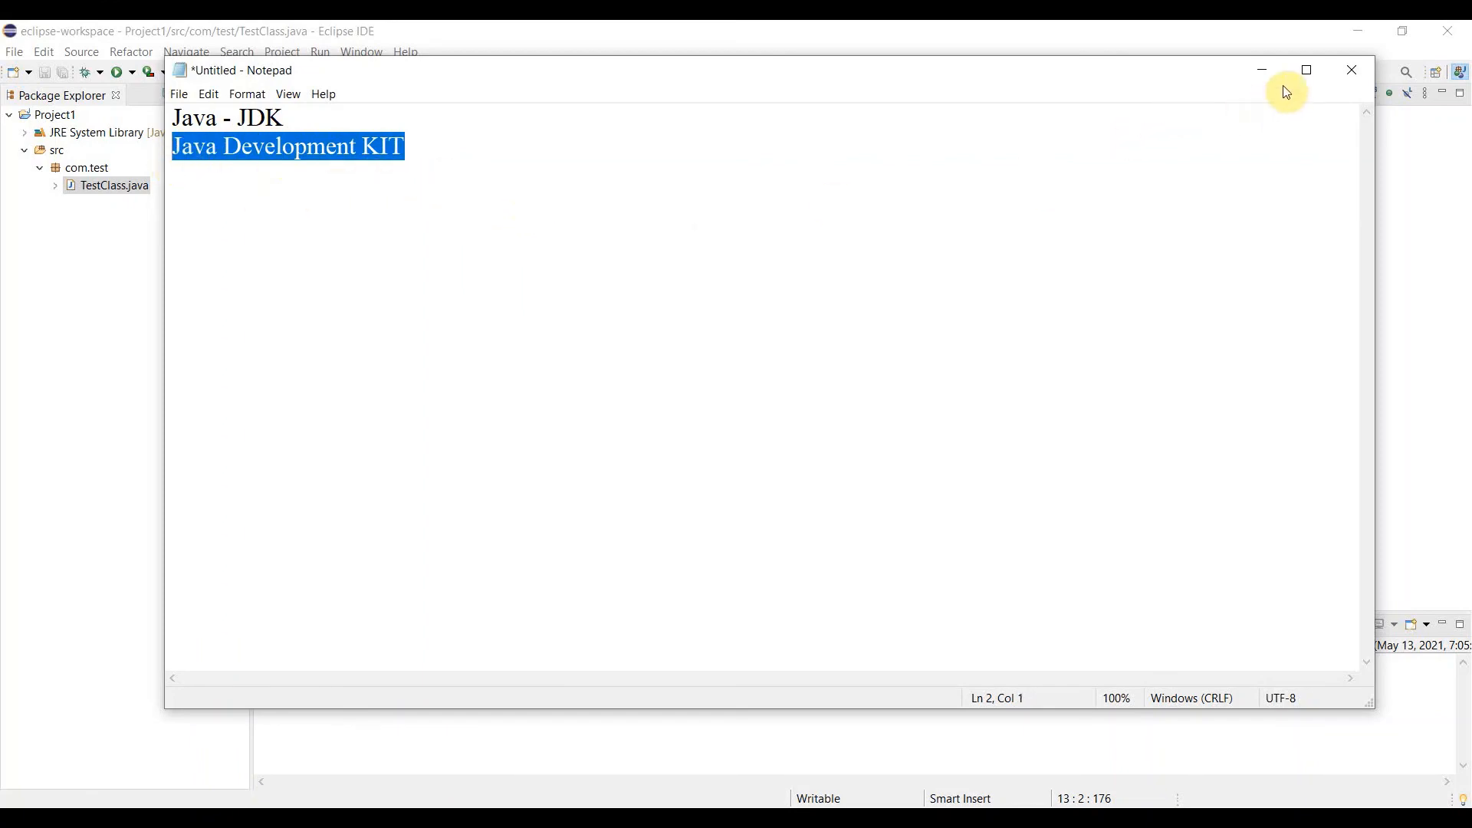
left_click(1265, 72)
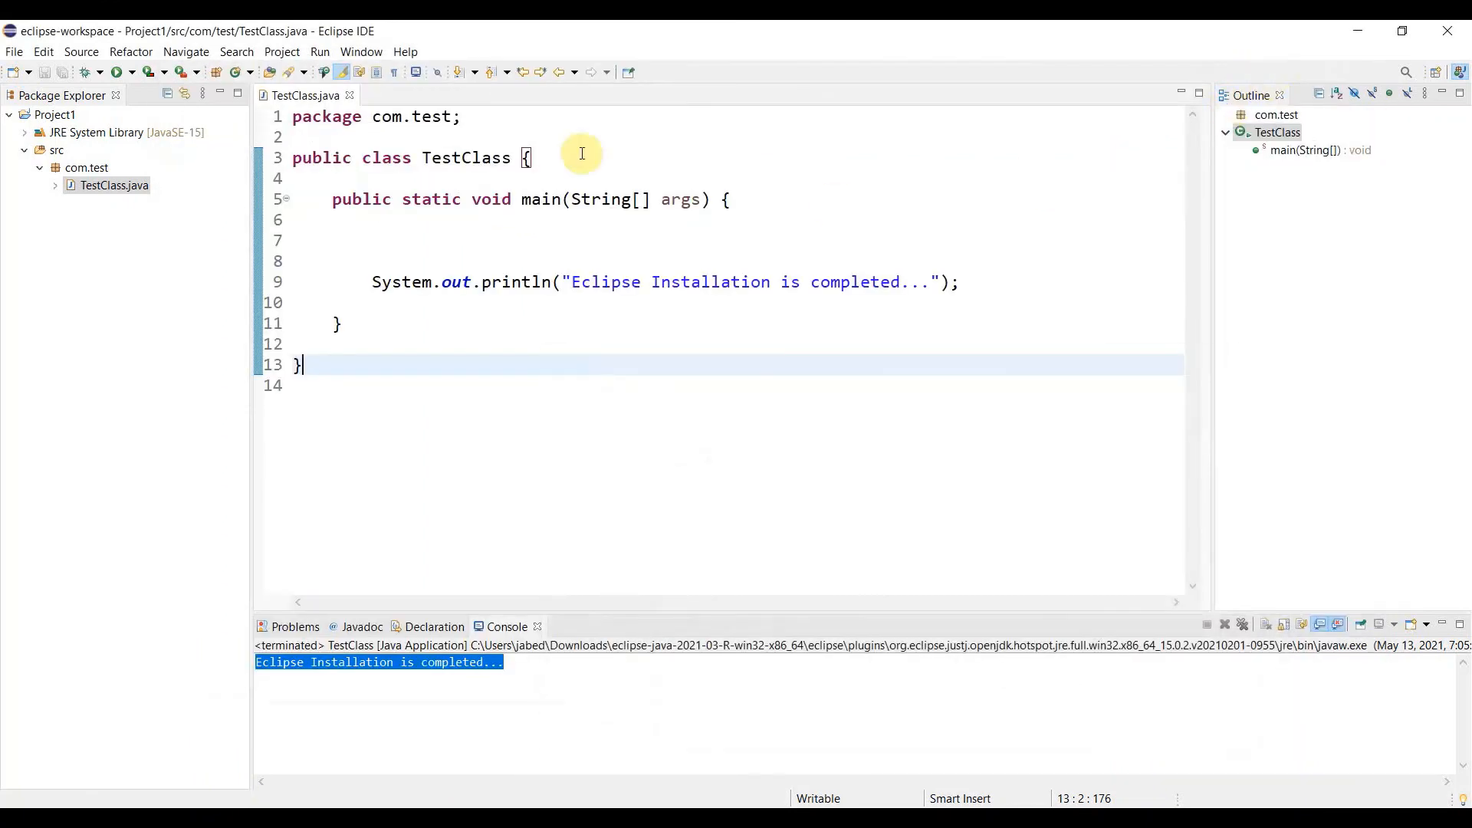